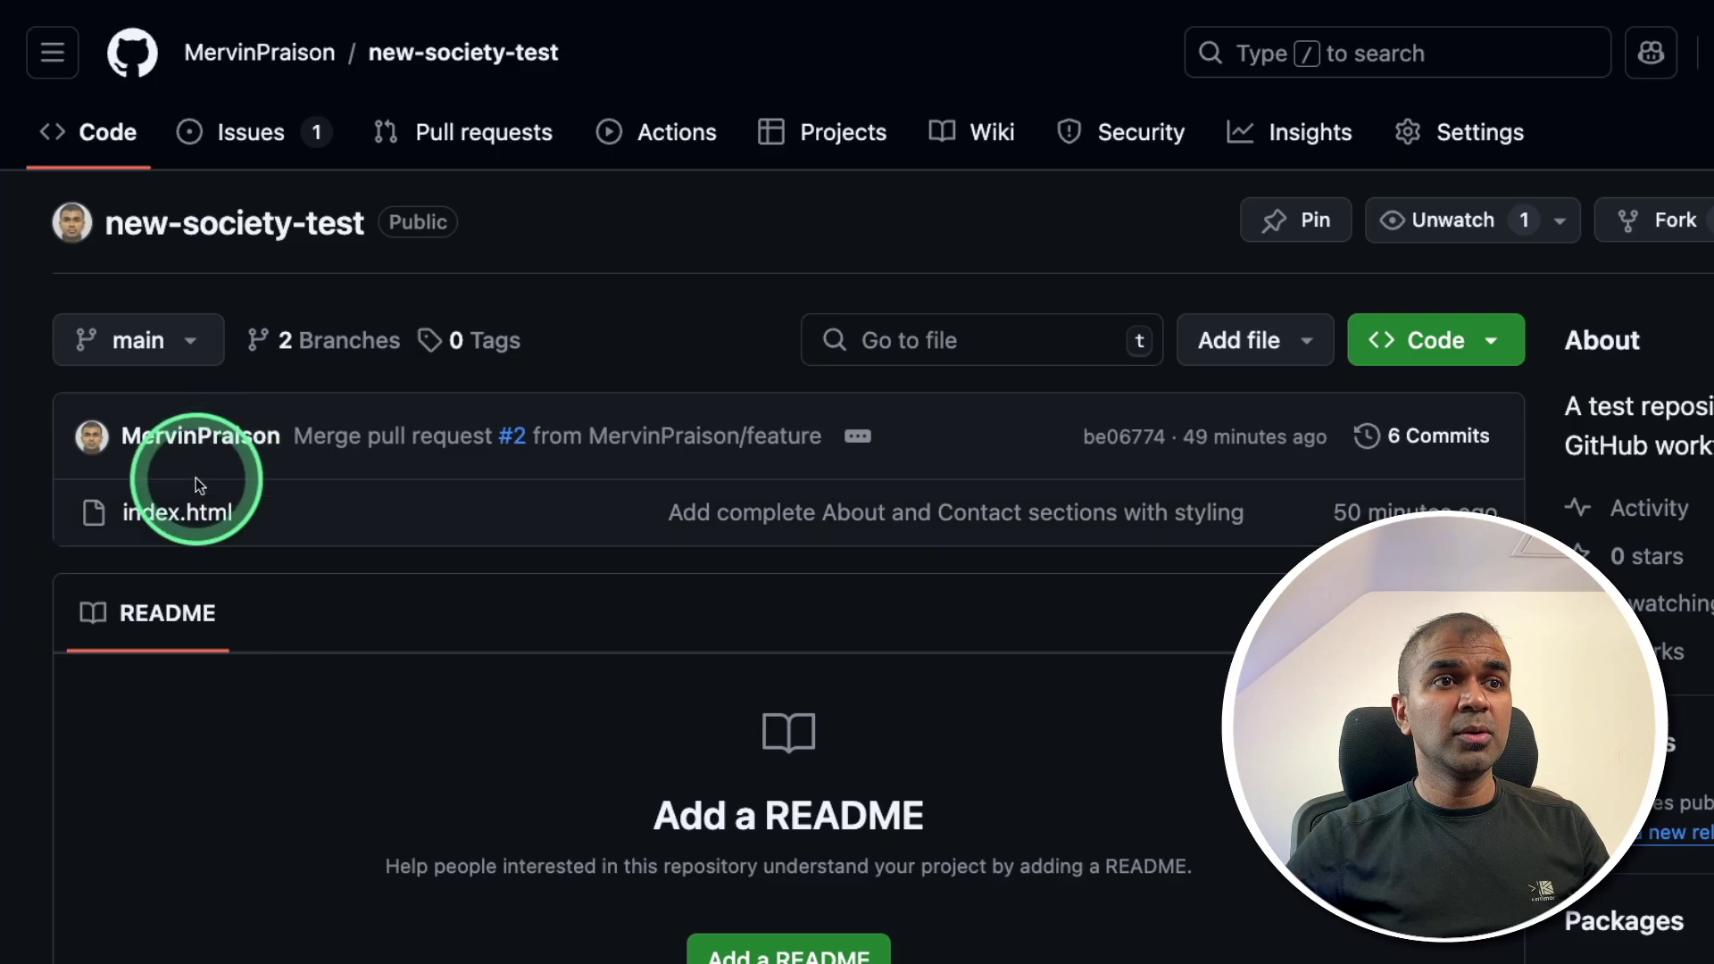
Switch new-society-test to its feature branch and scroll through the merged PR and Issues pages
left_click(139, 341)
left_click(171, 673)
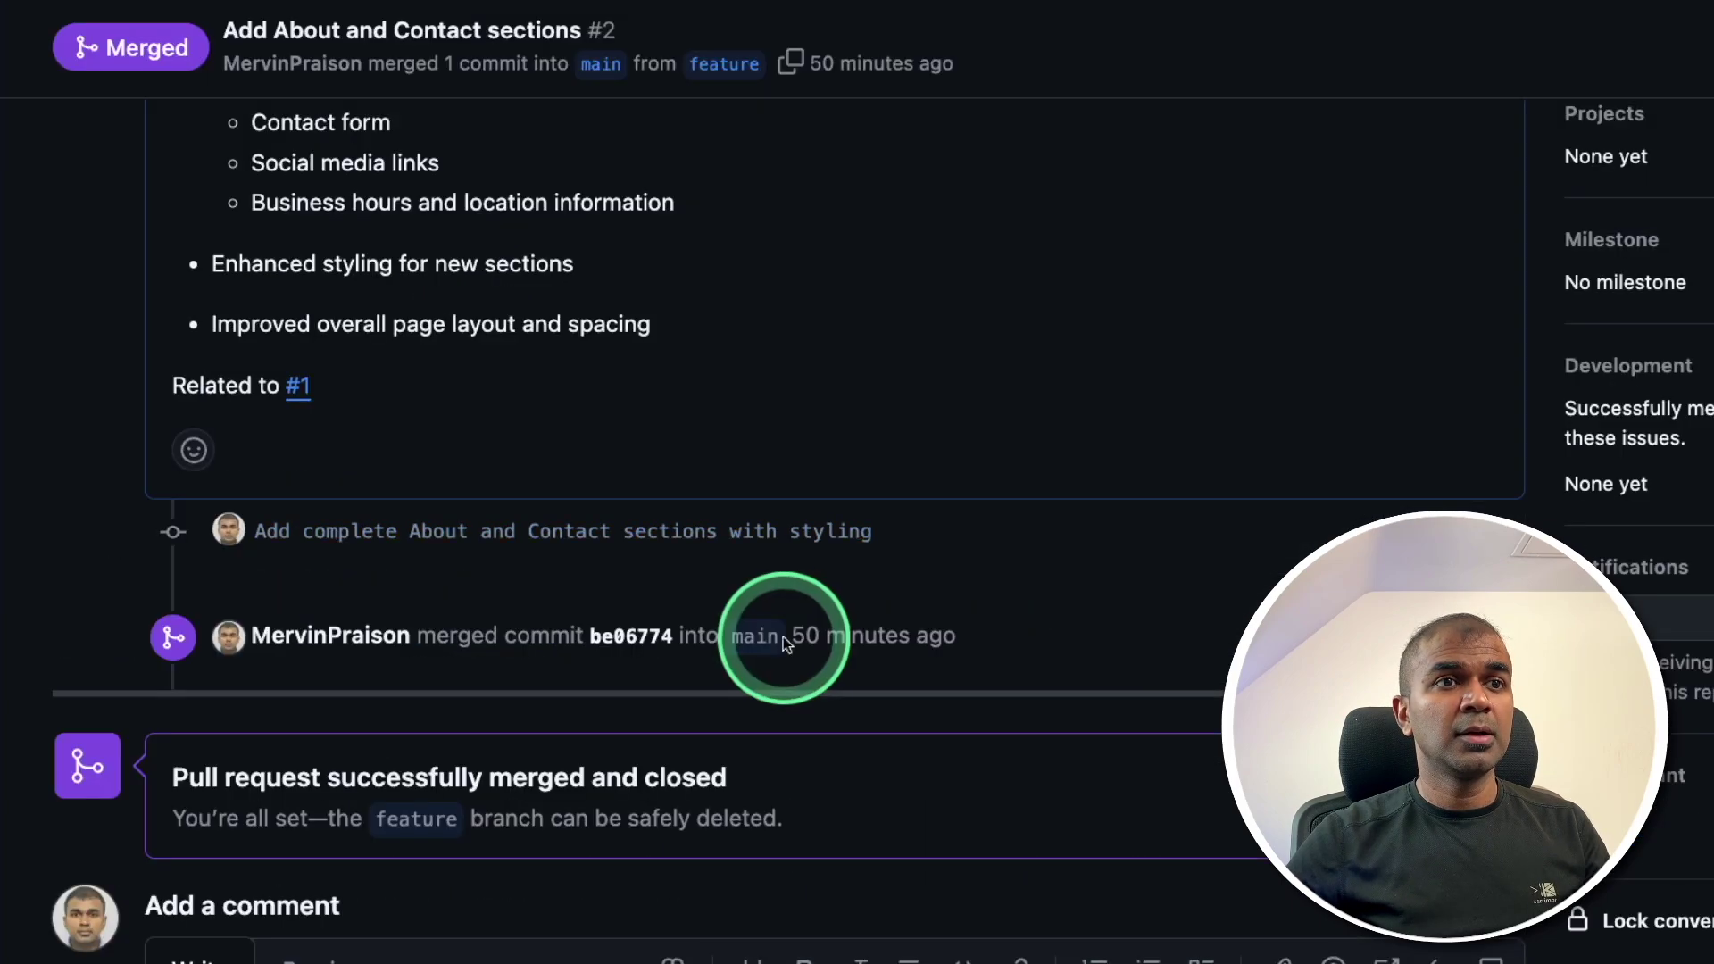
scroll(784, 632, "down", 3)
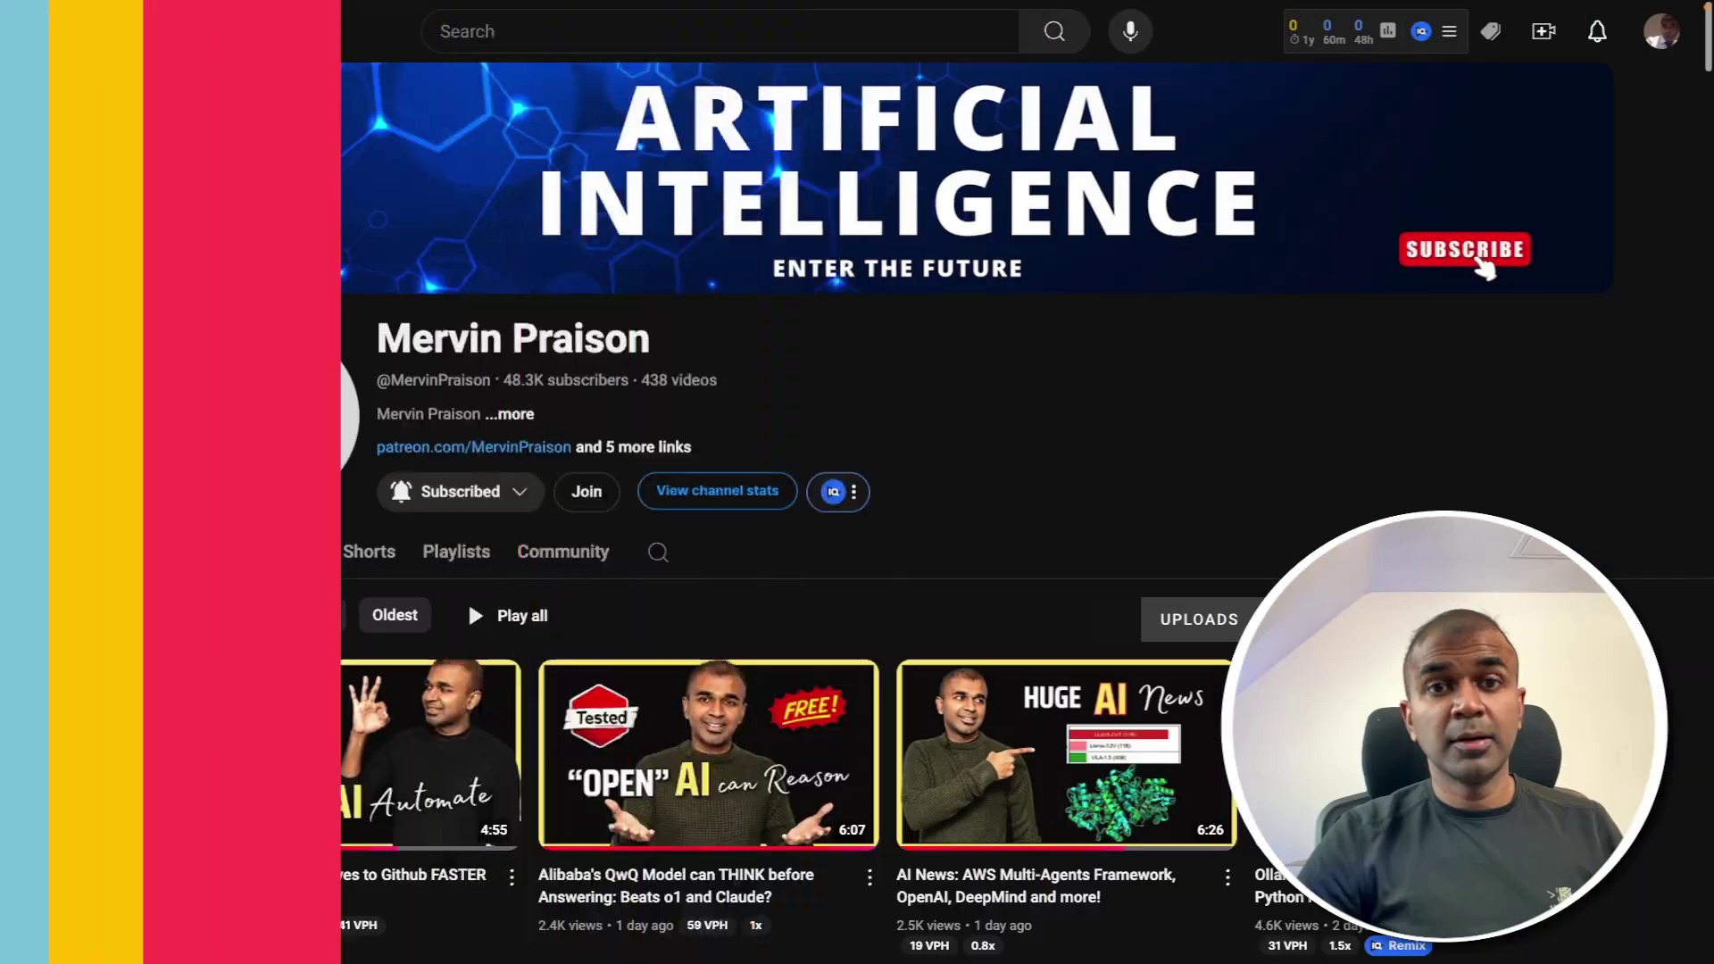
scroll(857, 536, "down", 15)
scroll(857, 536, "down", 20)
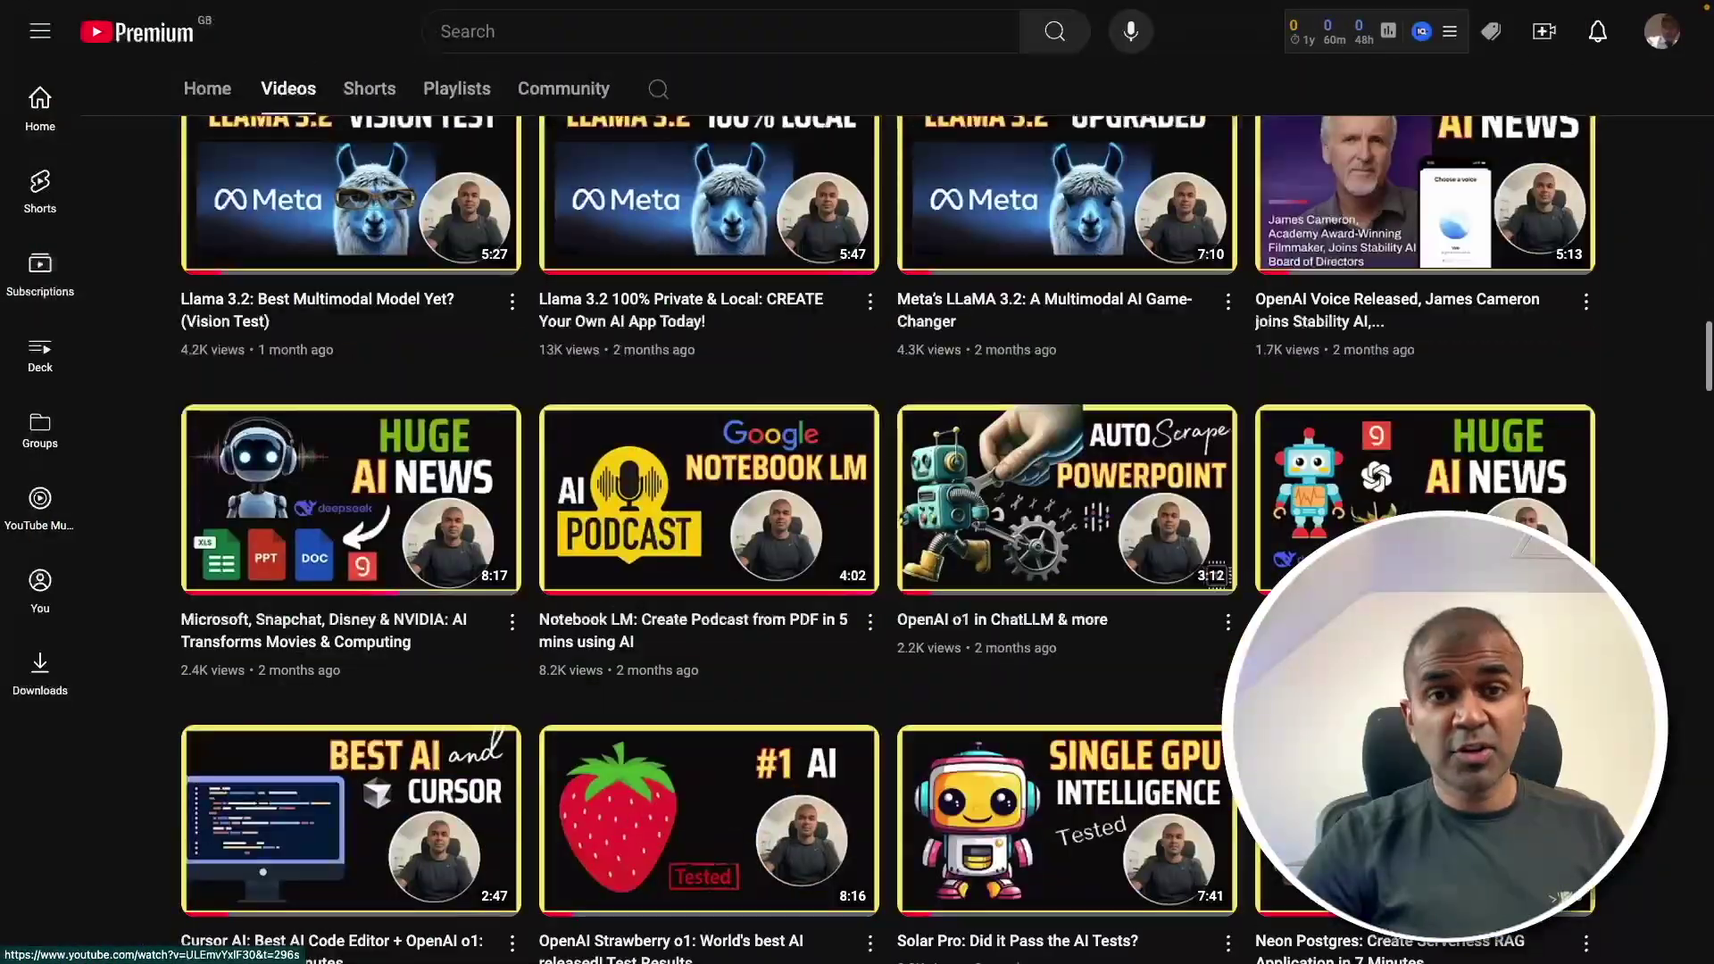
Set the channel's notification bell to All
left_click(465, 284)
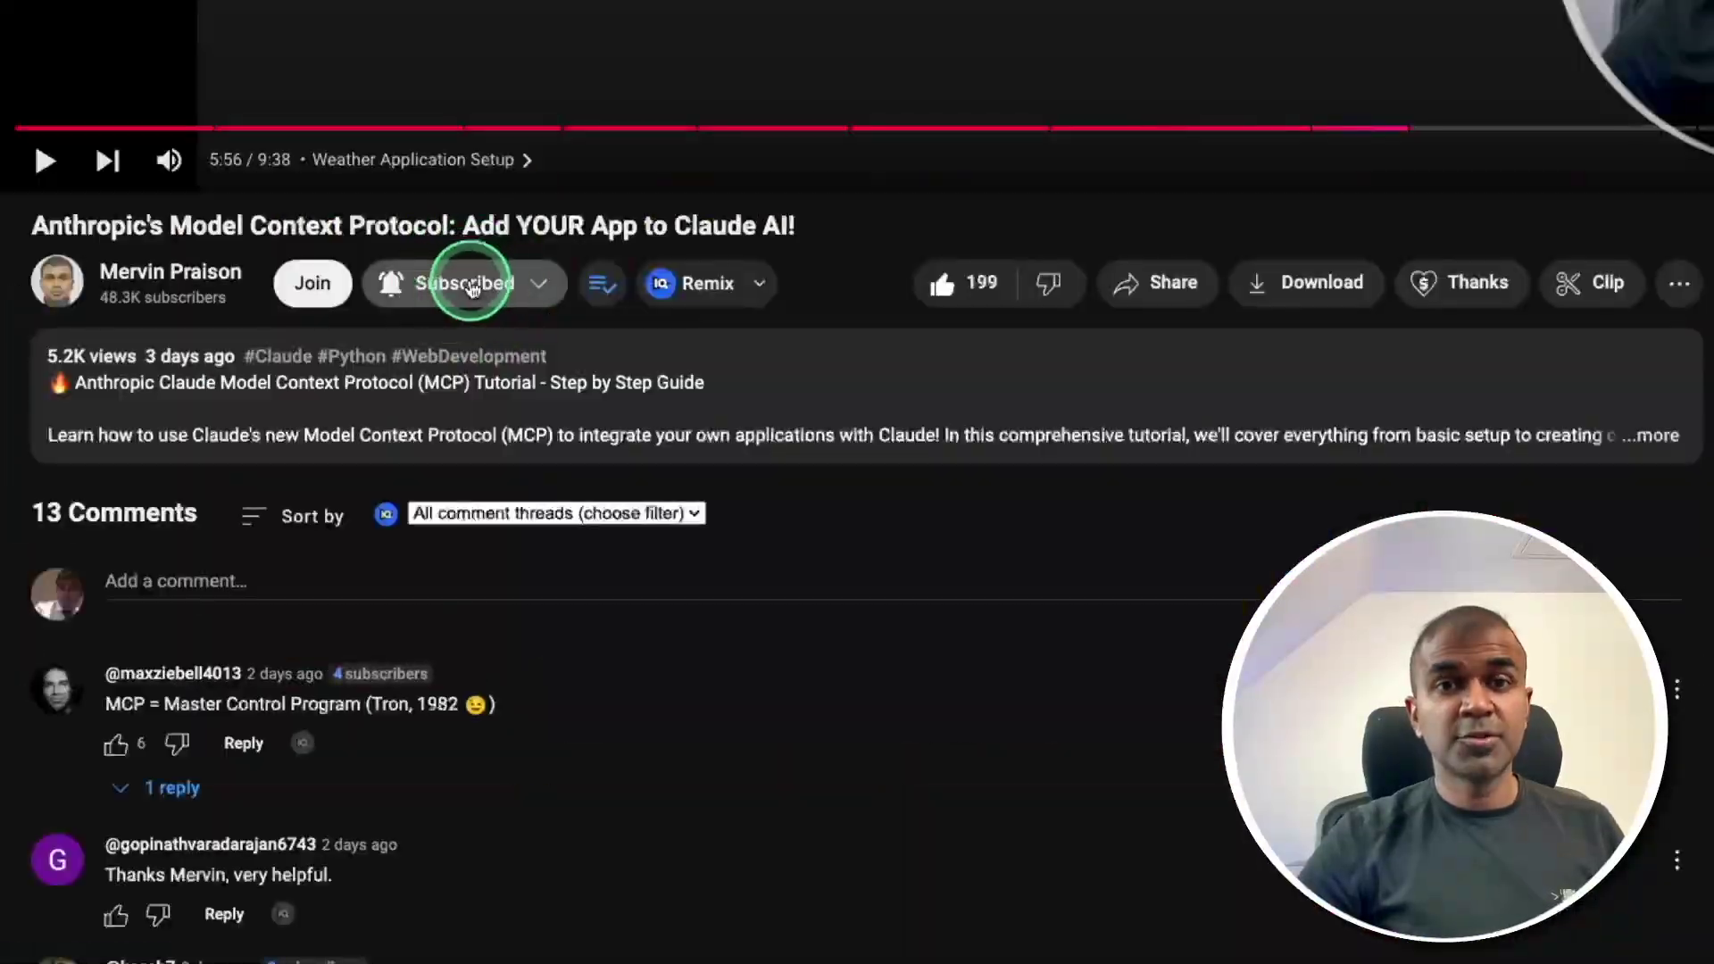
left_click(470, 338)
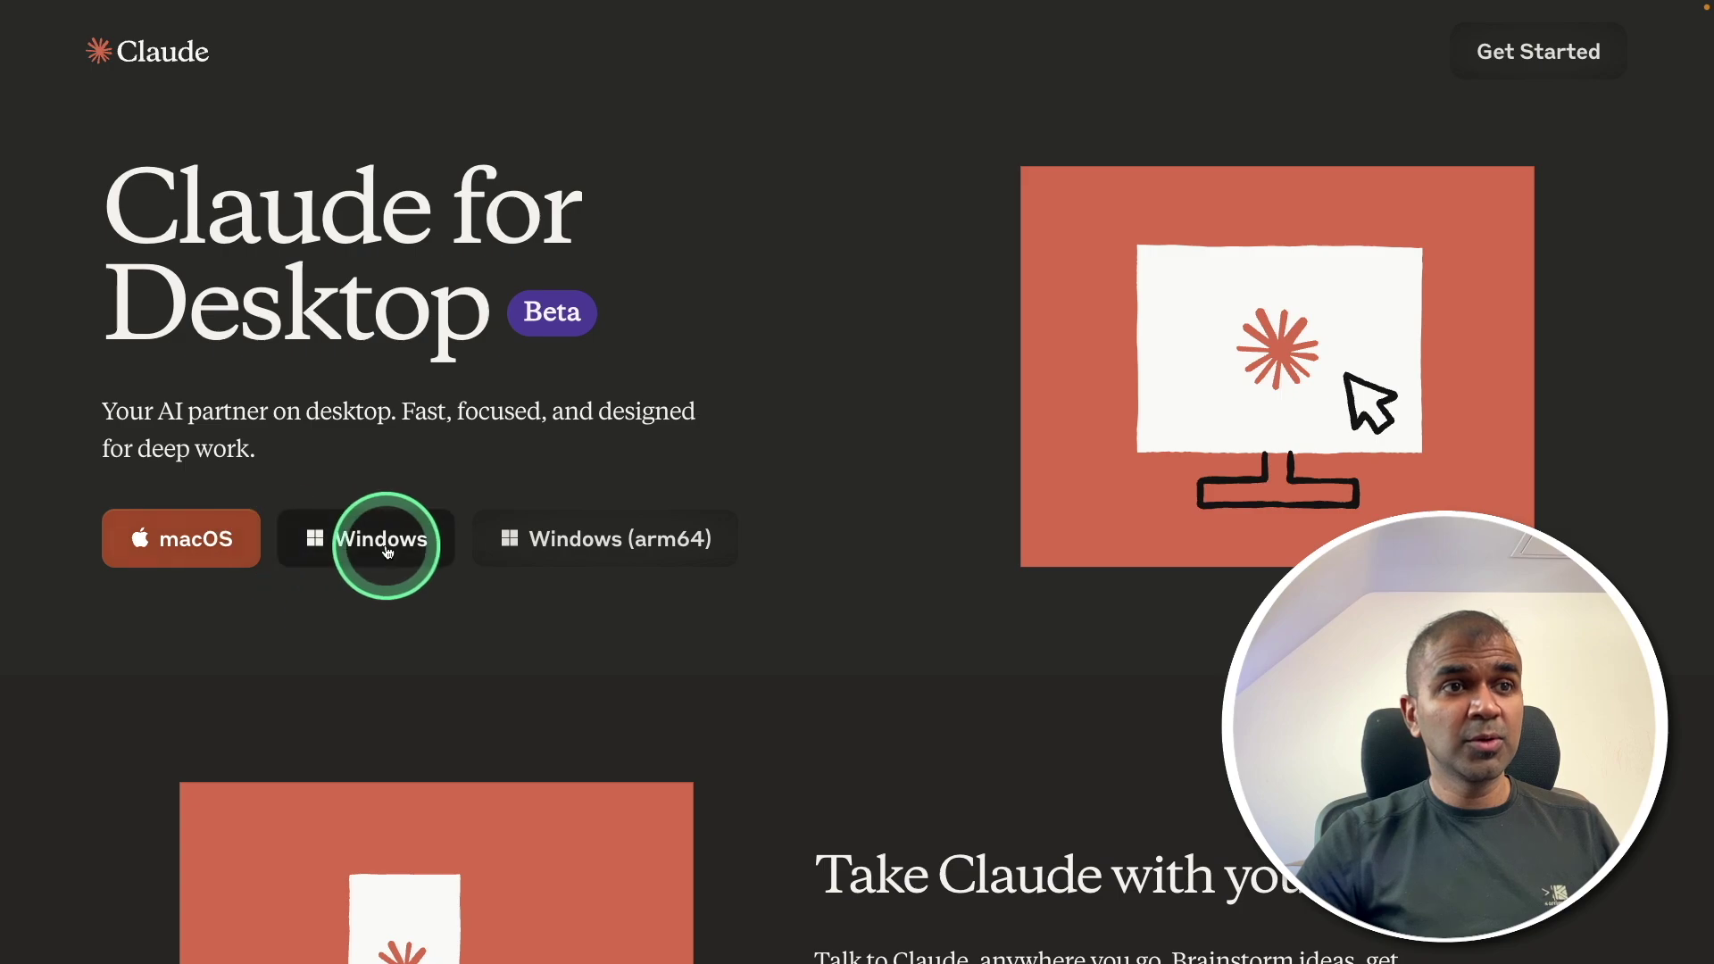
Download the Windows build of Claude Desktop and browse the modelcontextprotocol/servers README
left_click(428, 538)
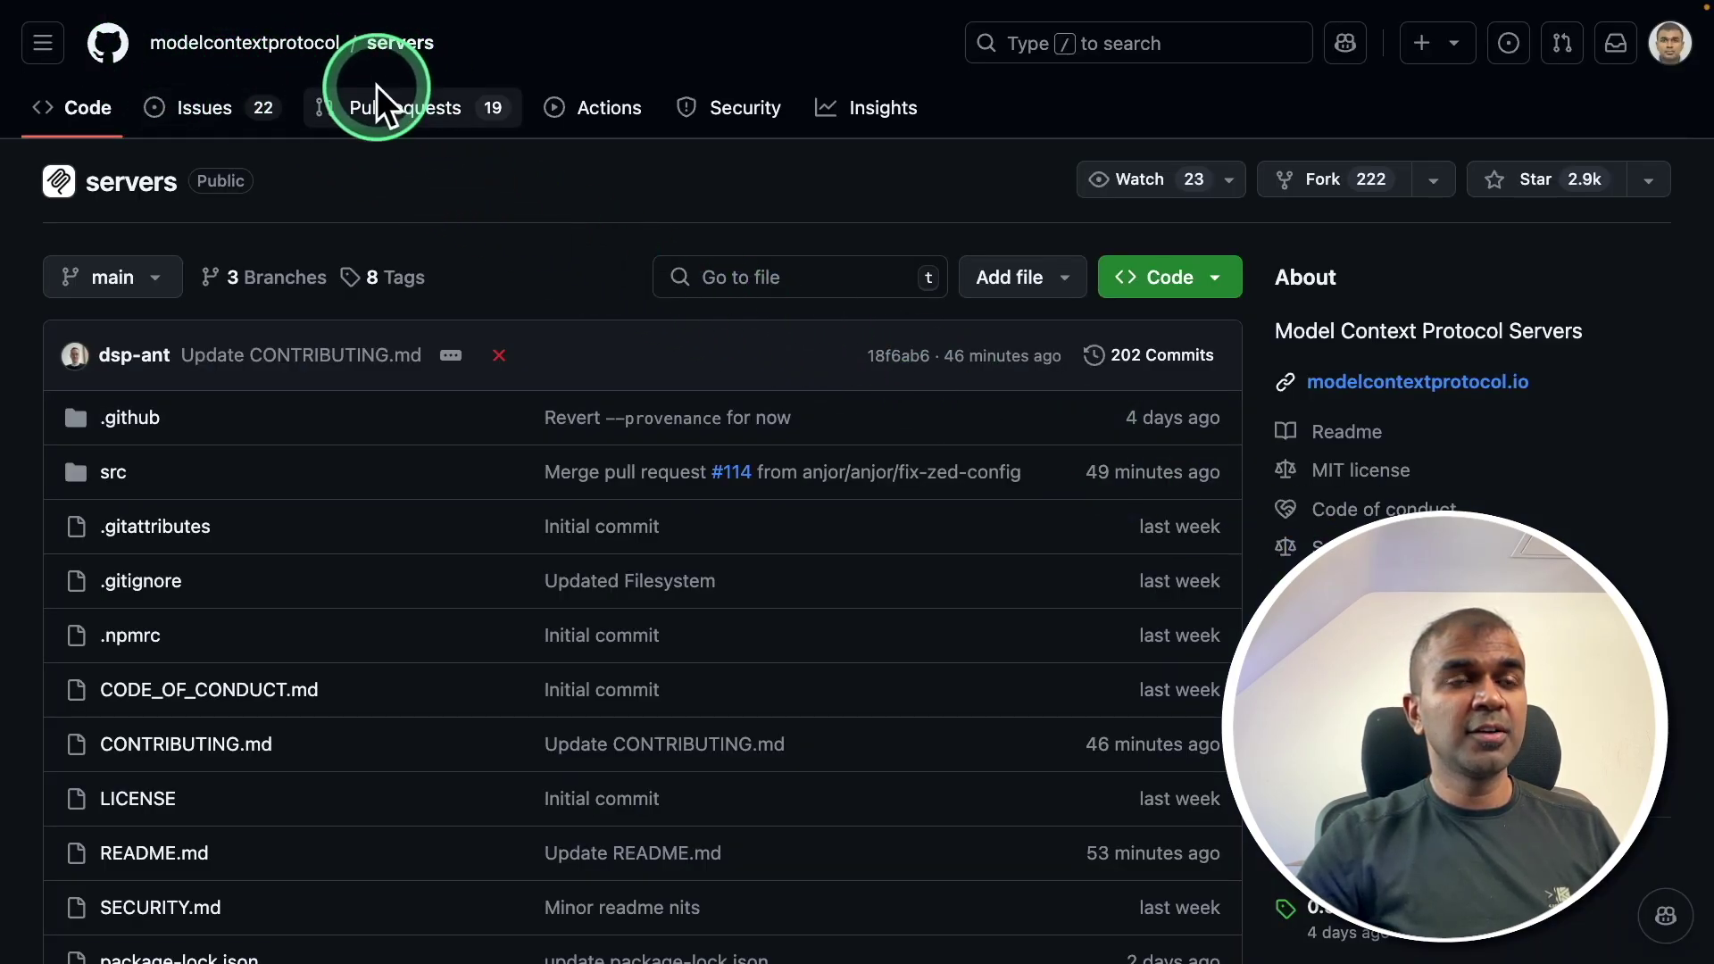
scroll(421, 490, "down", 15)
scroll(218, 394, "up", 2)
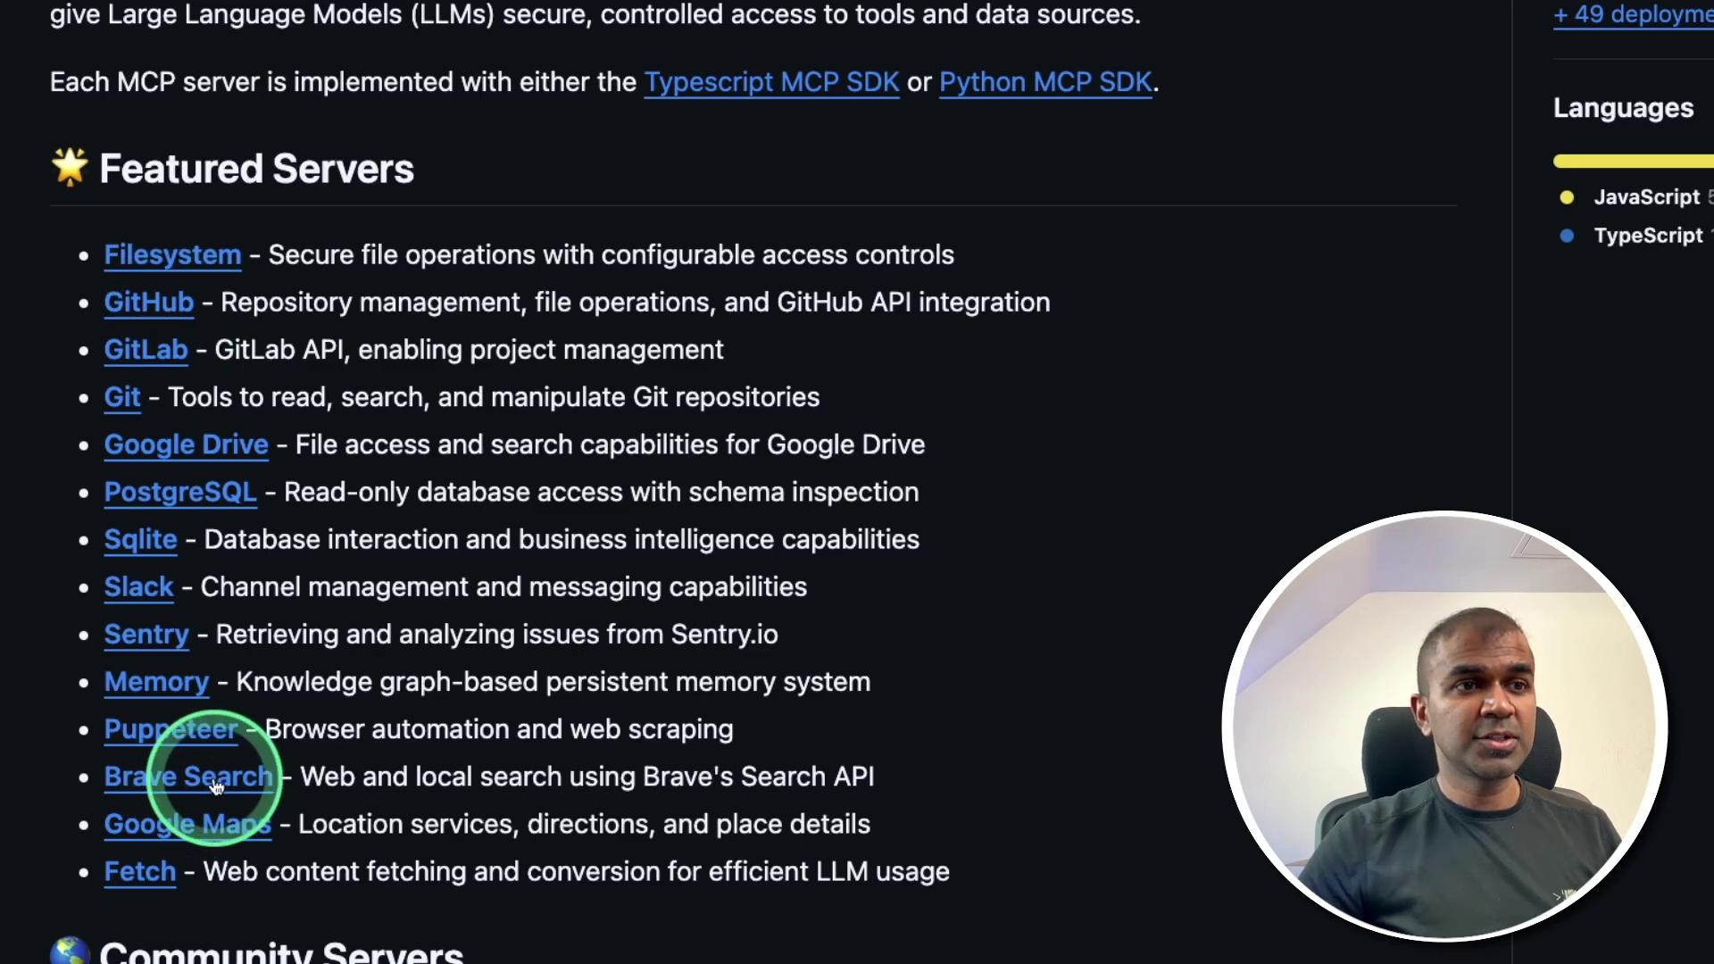
Open the Brave Search server README and select its Claude Desktop config JSON
left_click(183, 776)
left_click_drag(279, 758, 171, 287)
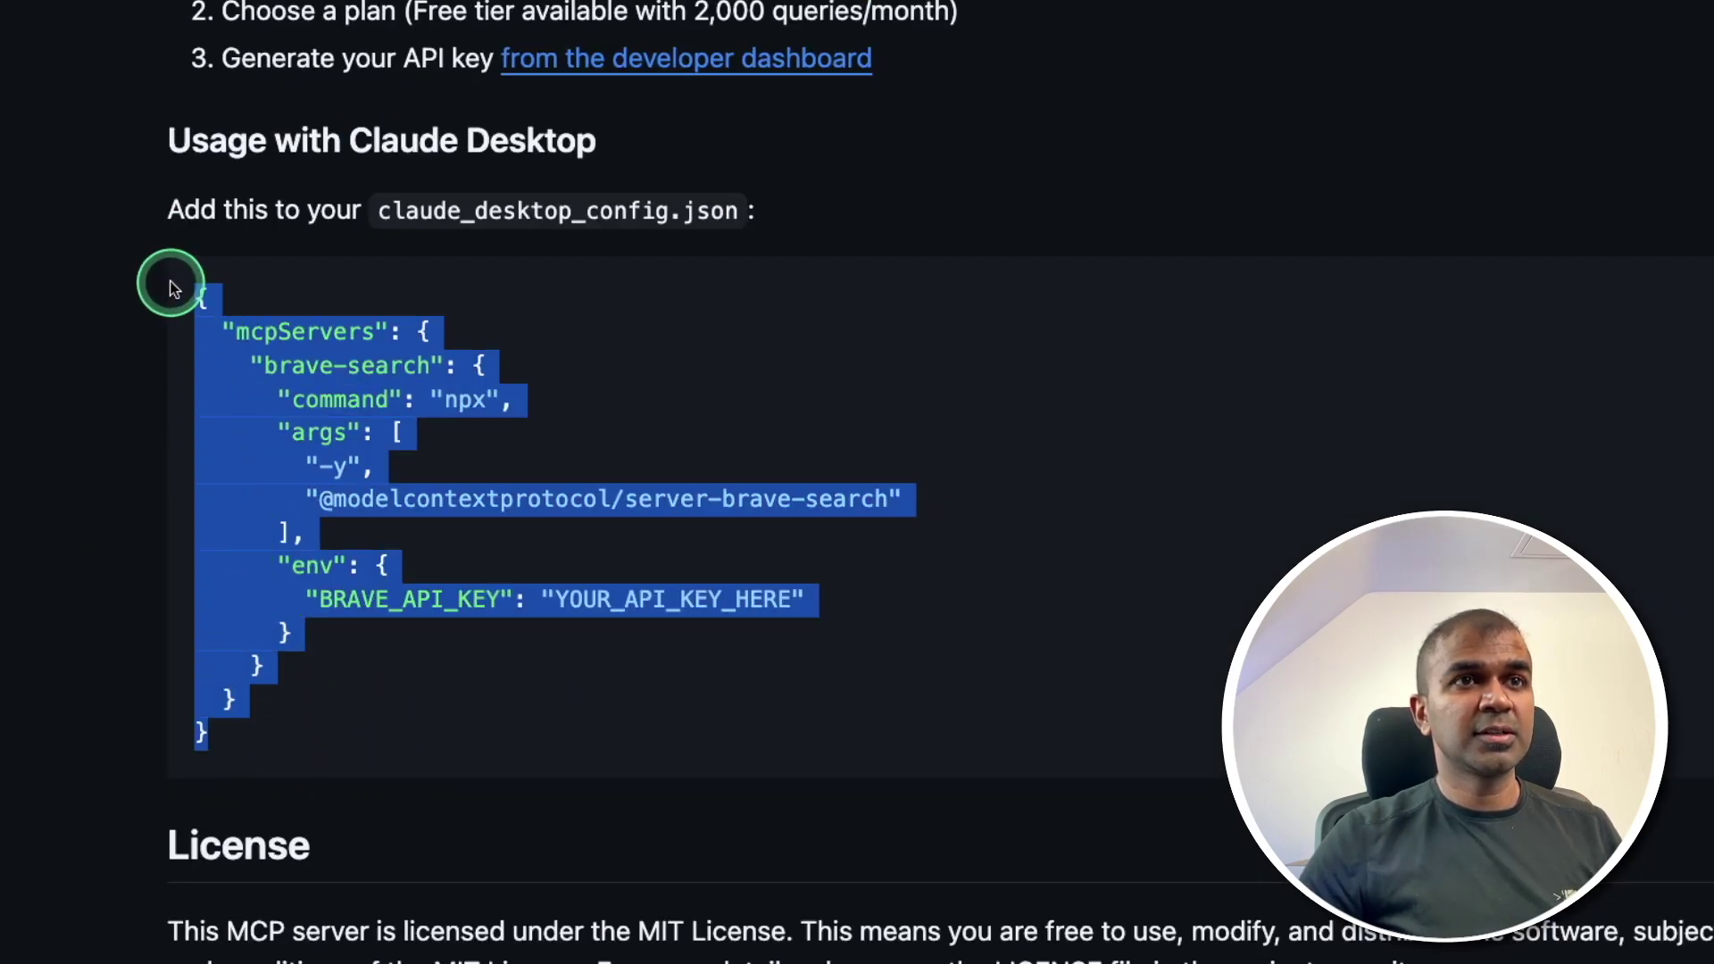
left_click_drag(377, 213, 477, 220)
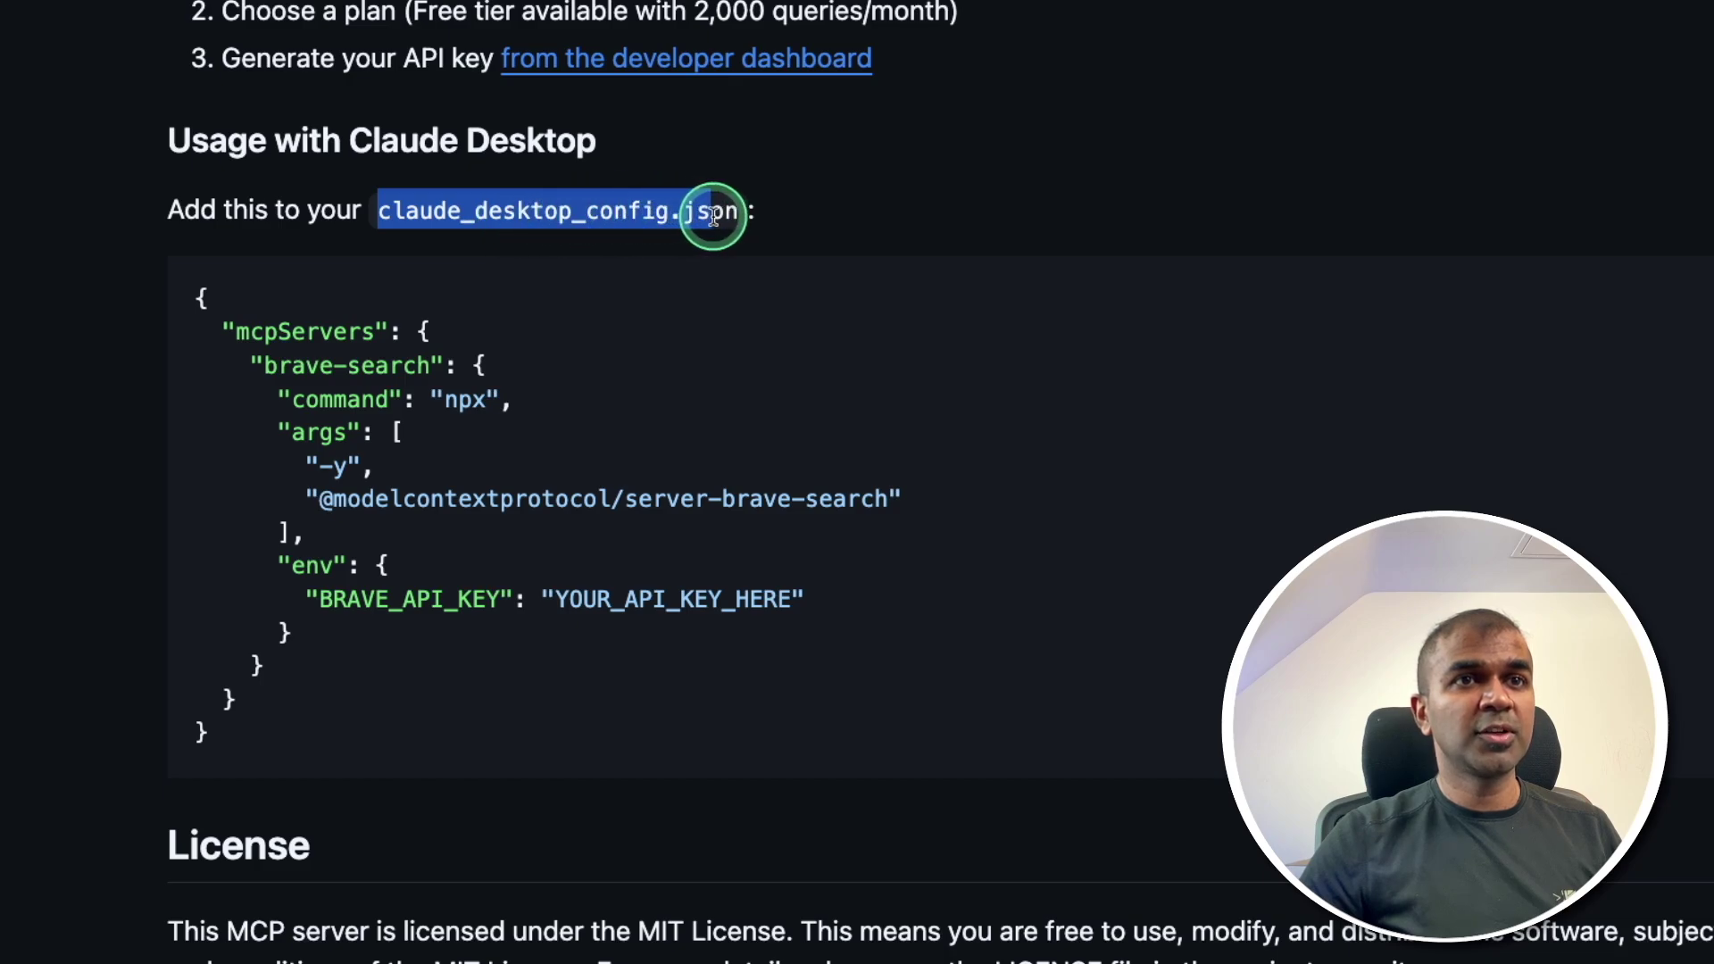
left_click_drag(337, 720, 203, 253)
left_click_drag(377, 216, 699, 211)
left_click_drag(321, 741, 260, 306)
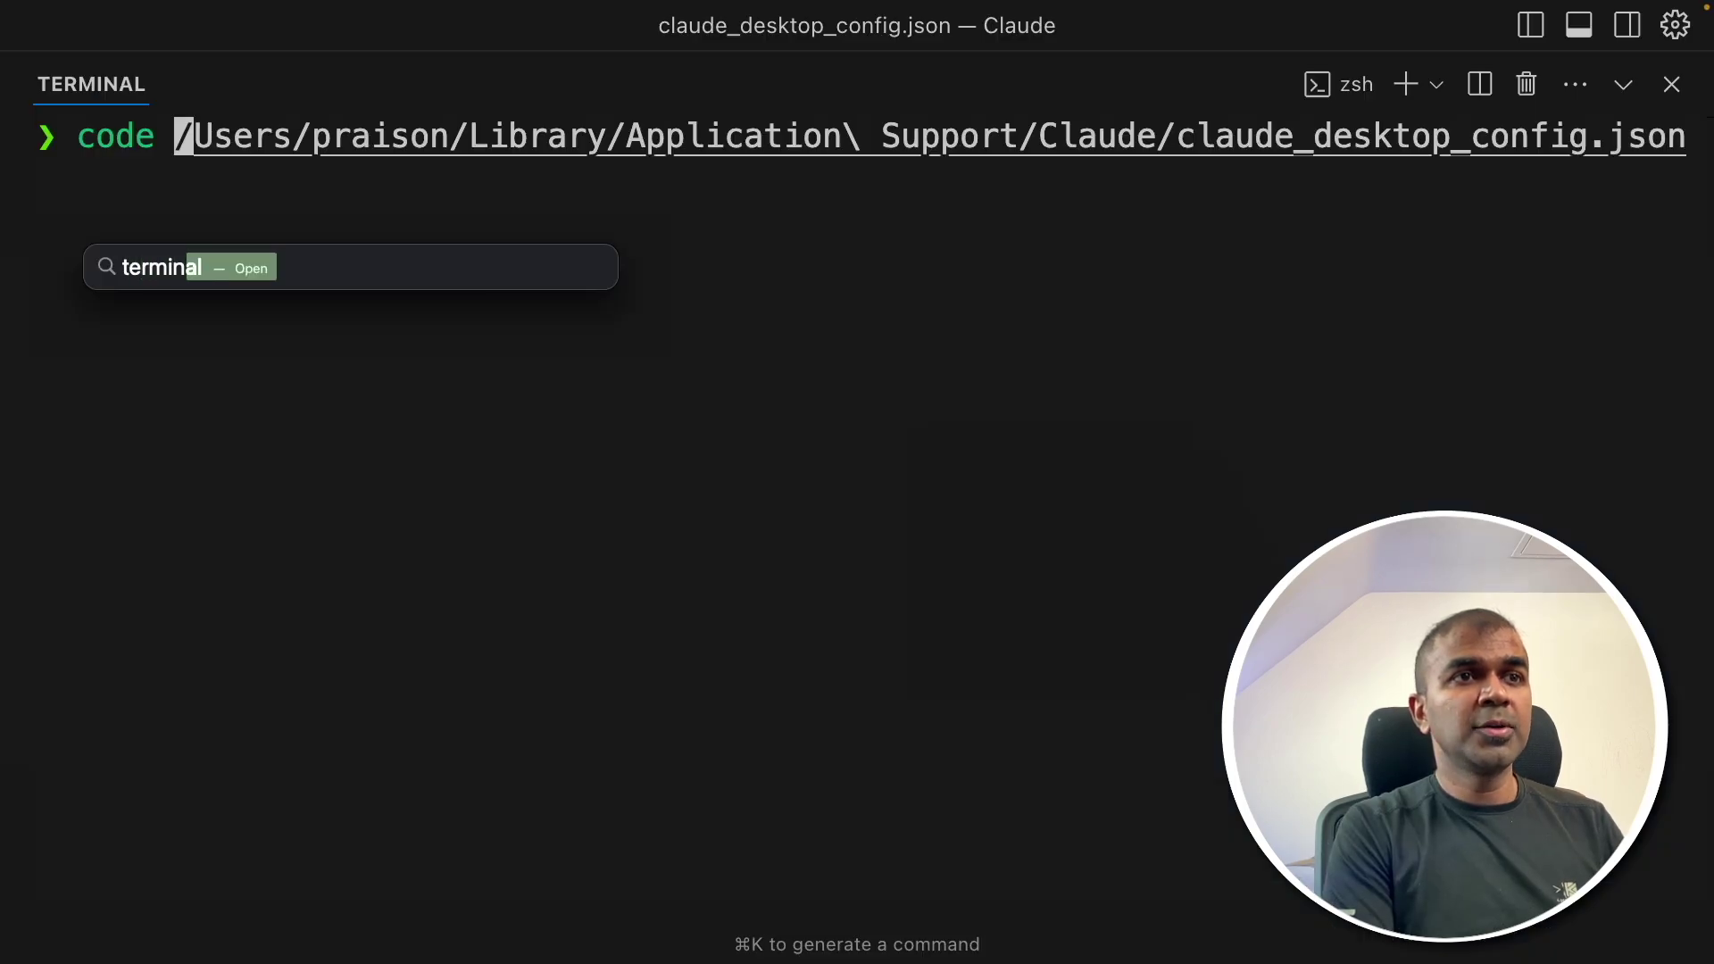
Open claude_desktop_config.json in Cursor by changing 'code' to 'cursor', then select the placeholder API key
key("Escape")
key("Escape")
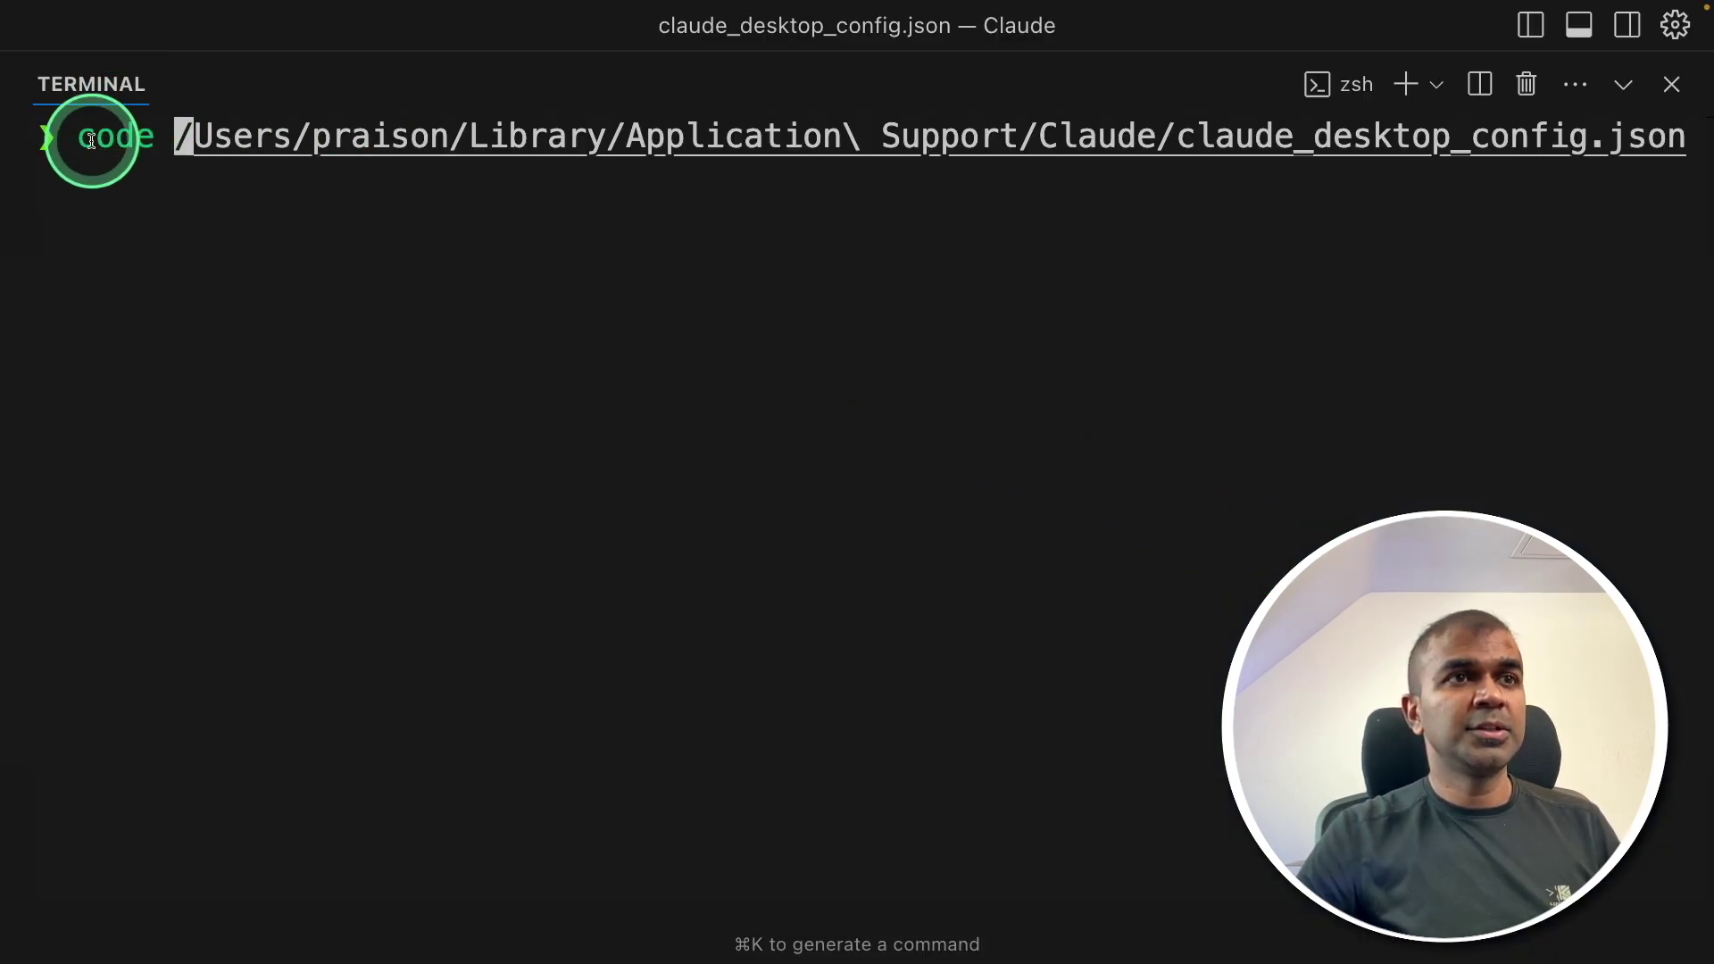
left_click_drag(170, 139, 1542, 154)
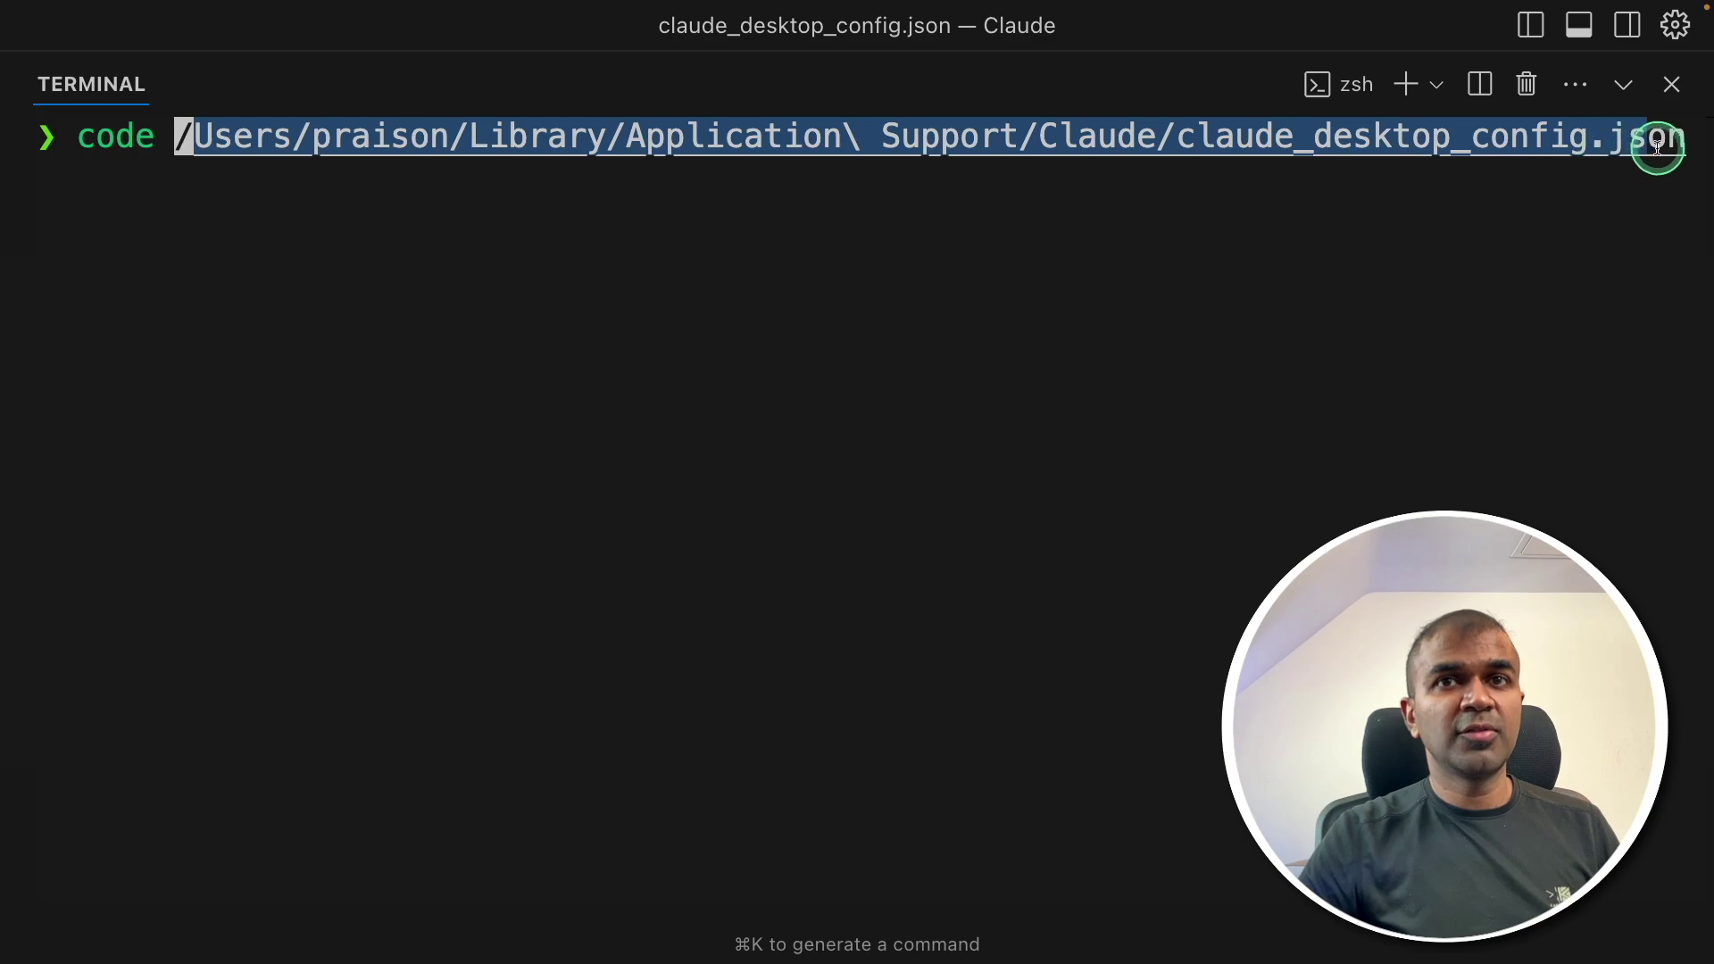
left_click(1685, 144)
left_click_drag(78, 139, 658, 169)
key("BackSpace")
key("BackSpace")
key("BackSpace")
key("BackSpace")
type("curso")
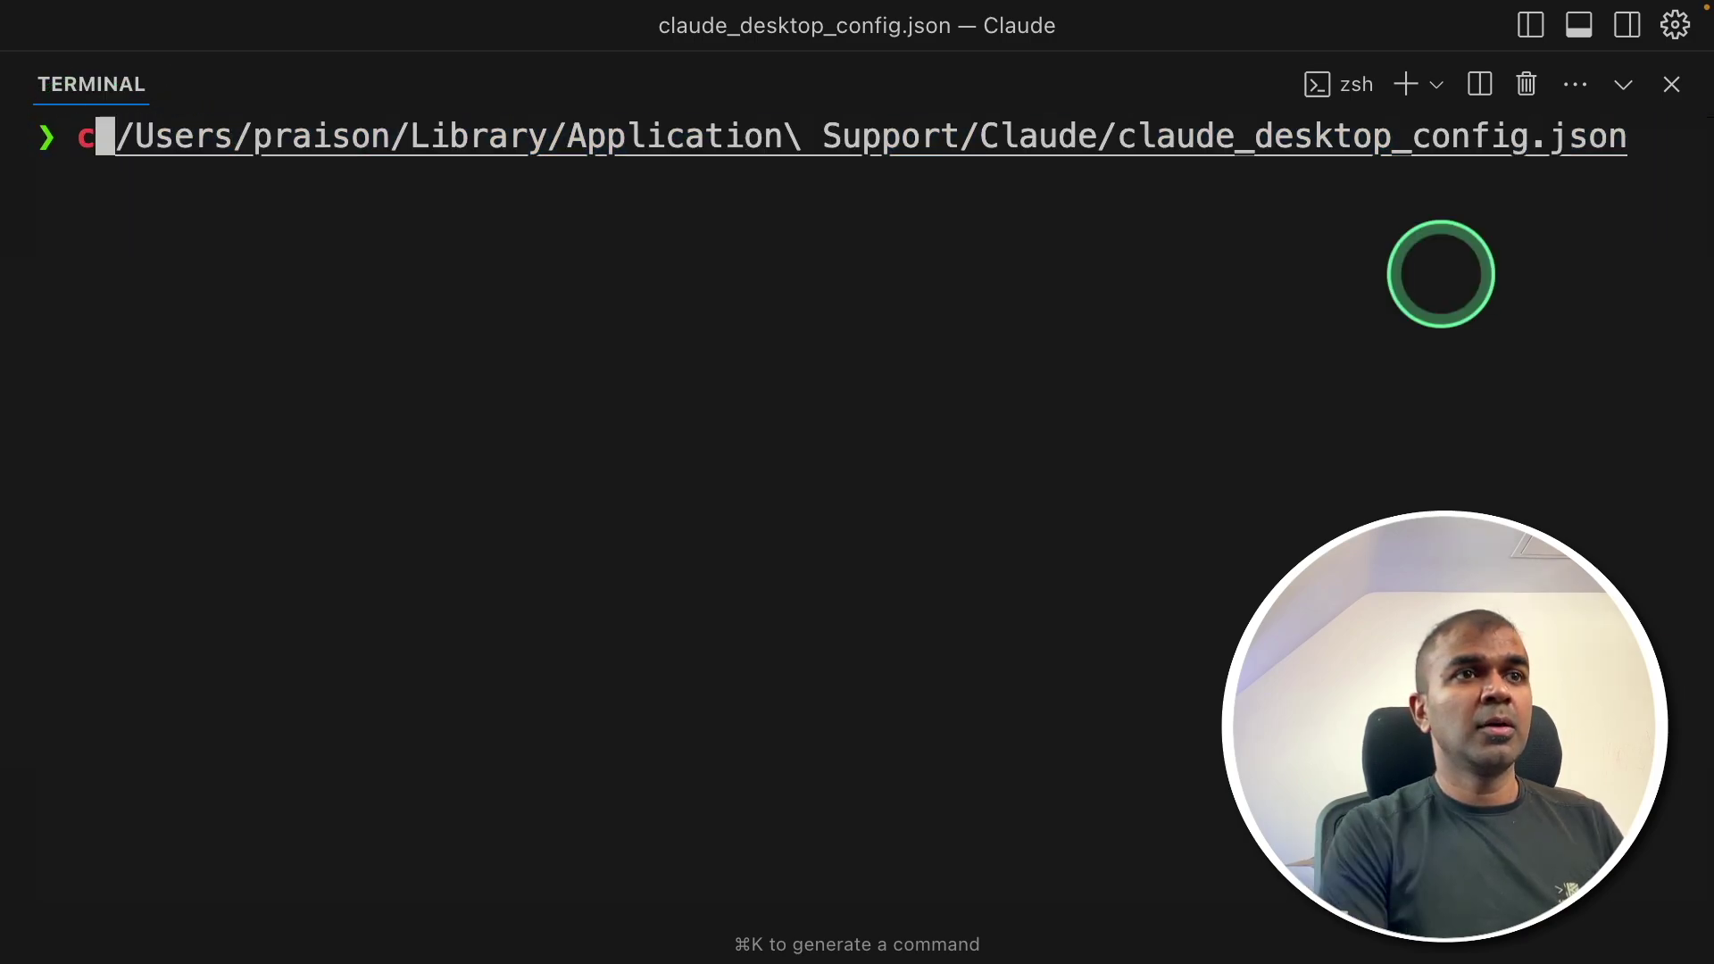
type("r")
key("Return")
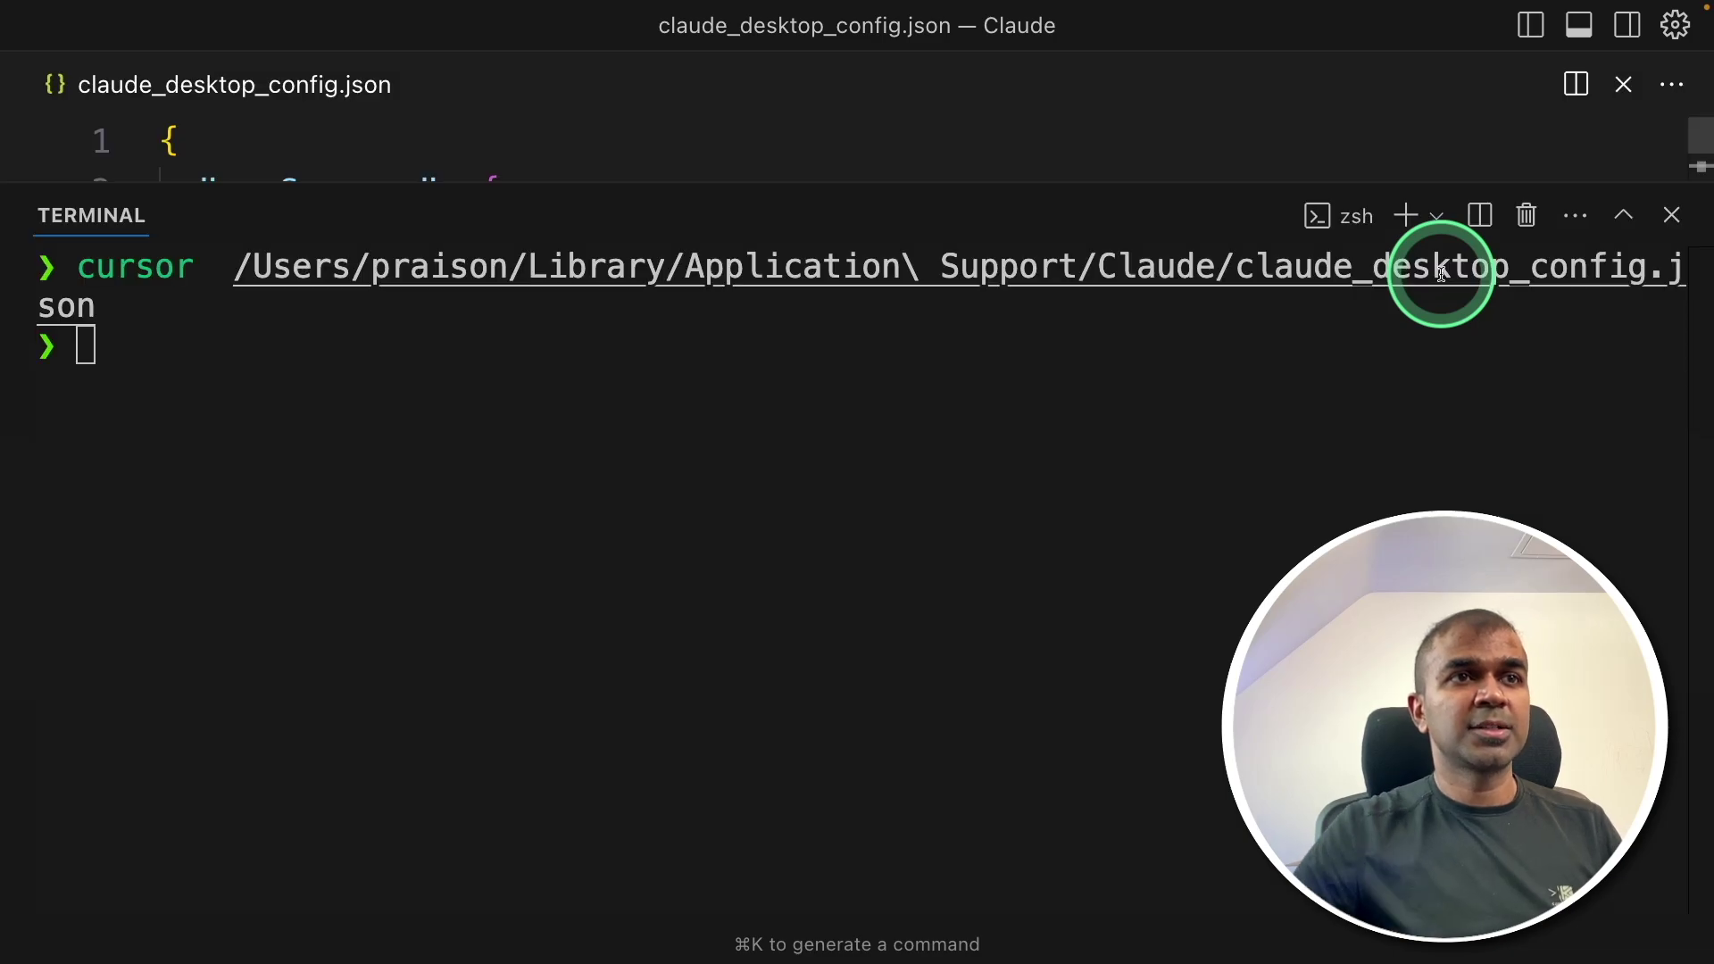
key("super+j")
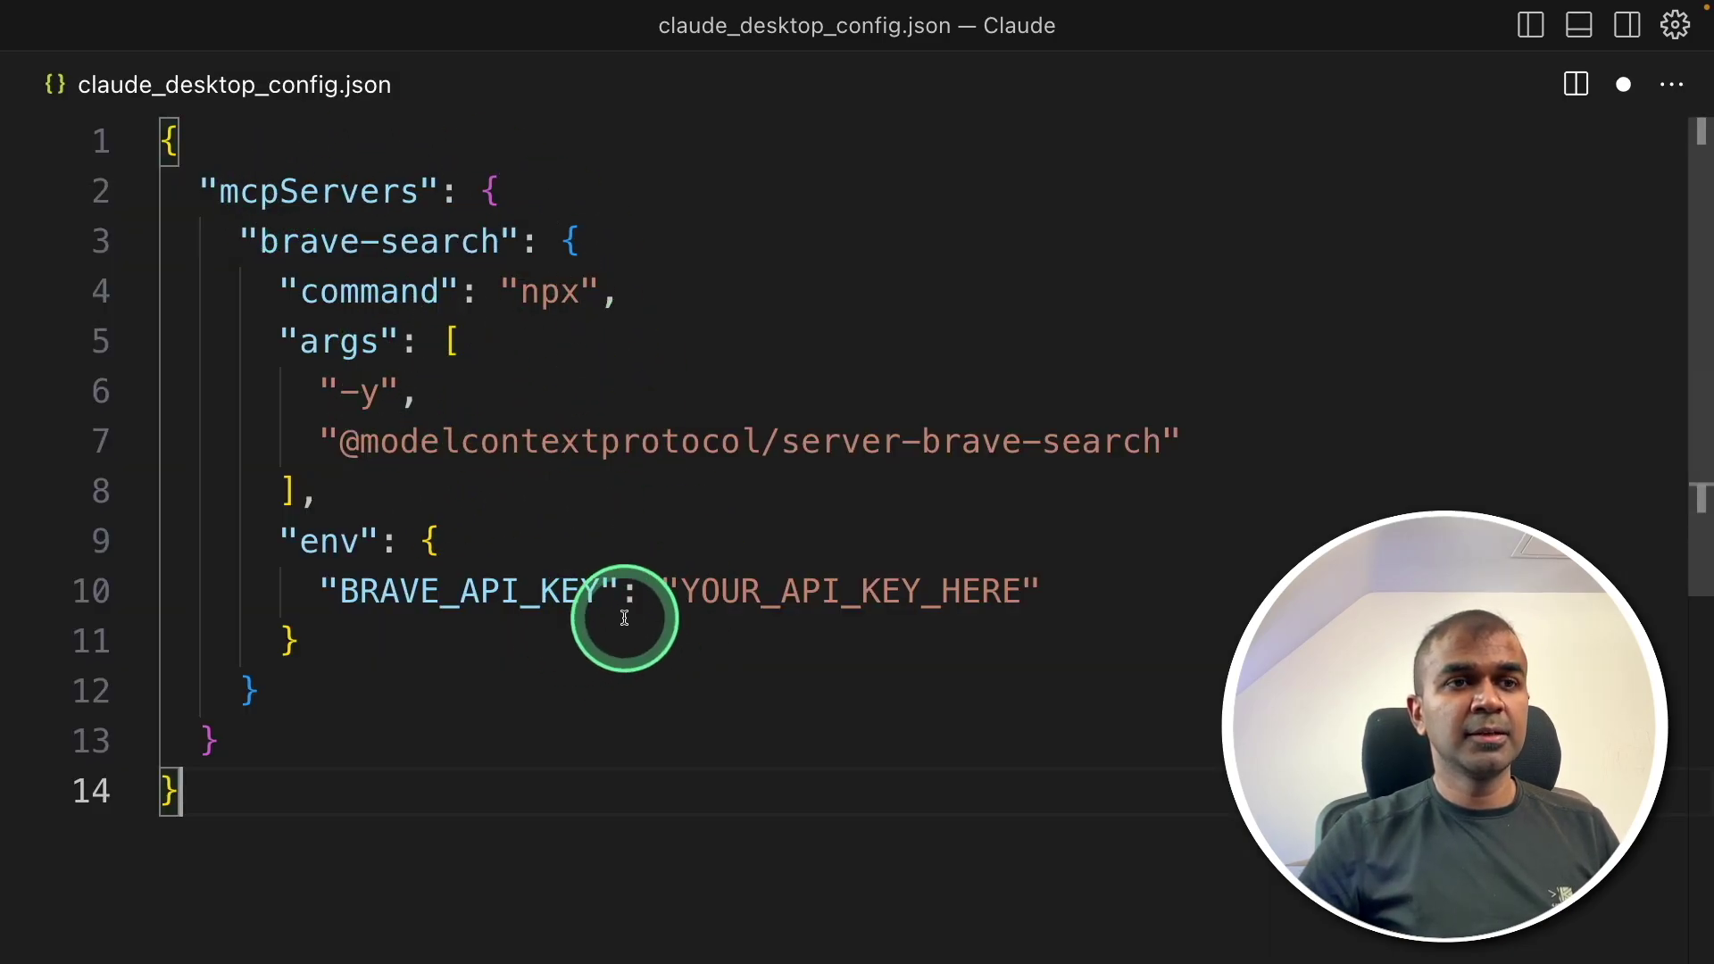
double_click(438, 603)
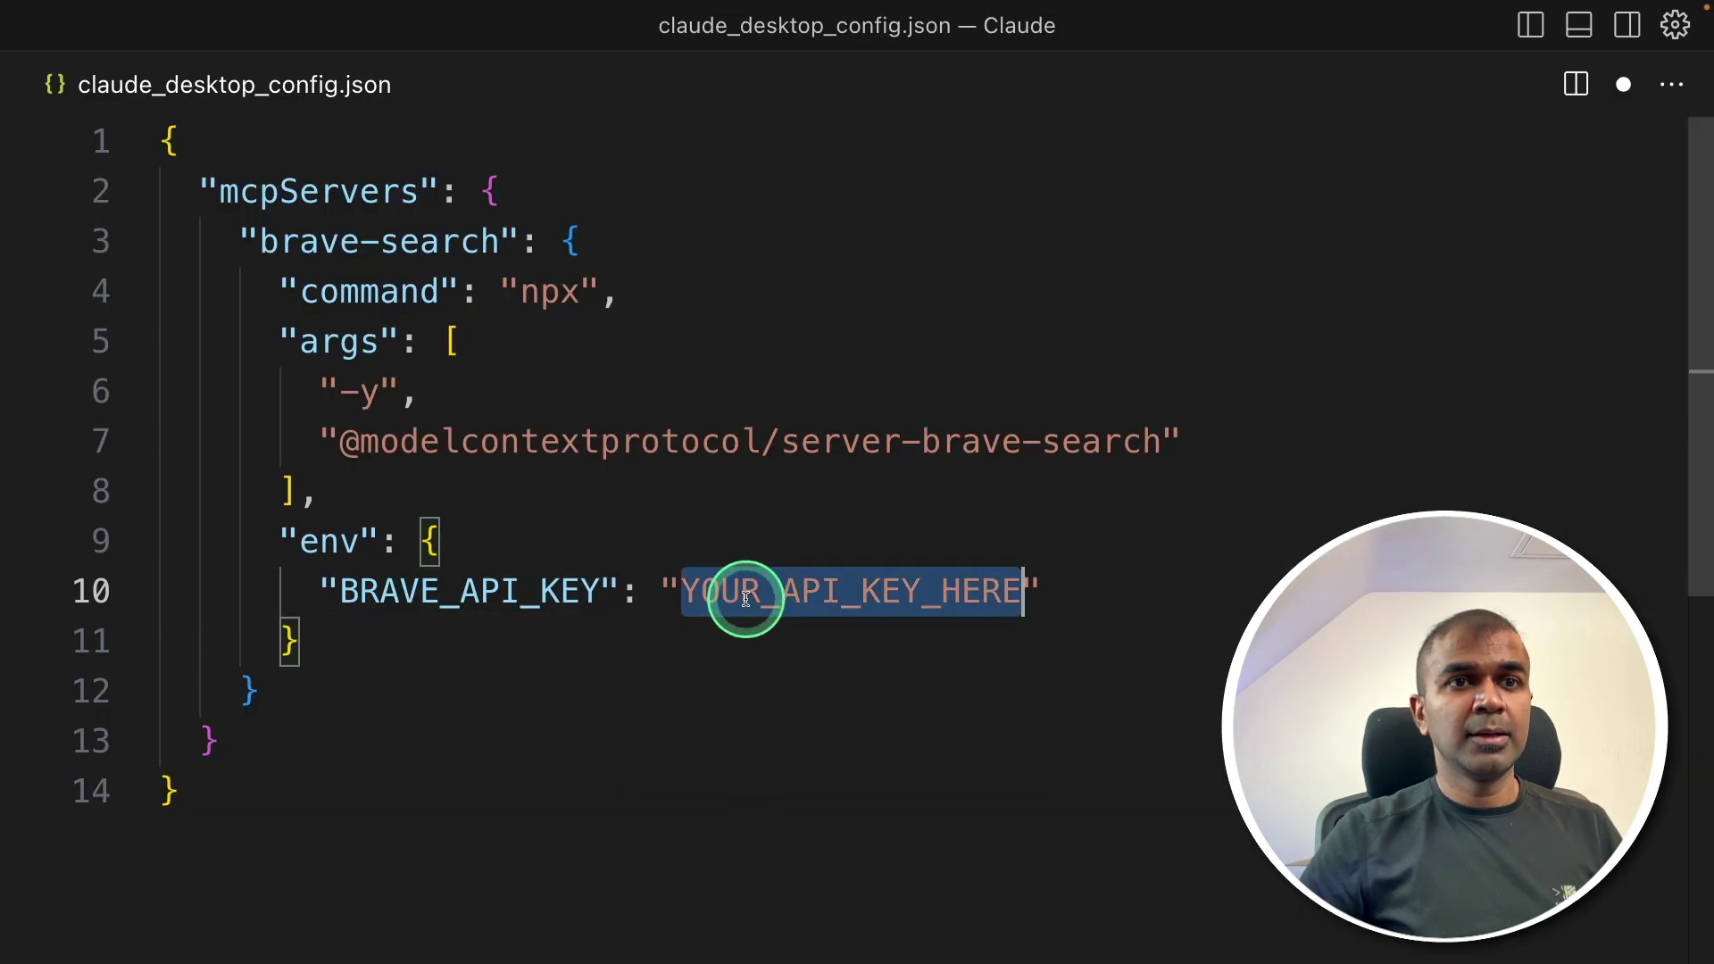
Paste the Brave API key over YOUR_API_KEY_HERE in the config and select lines 4–14
key("super+v")
left_click_drag(413, 802, 114, 295)
left_click(221, 741)
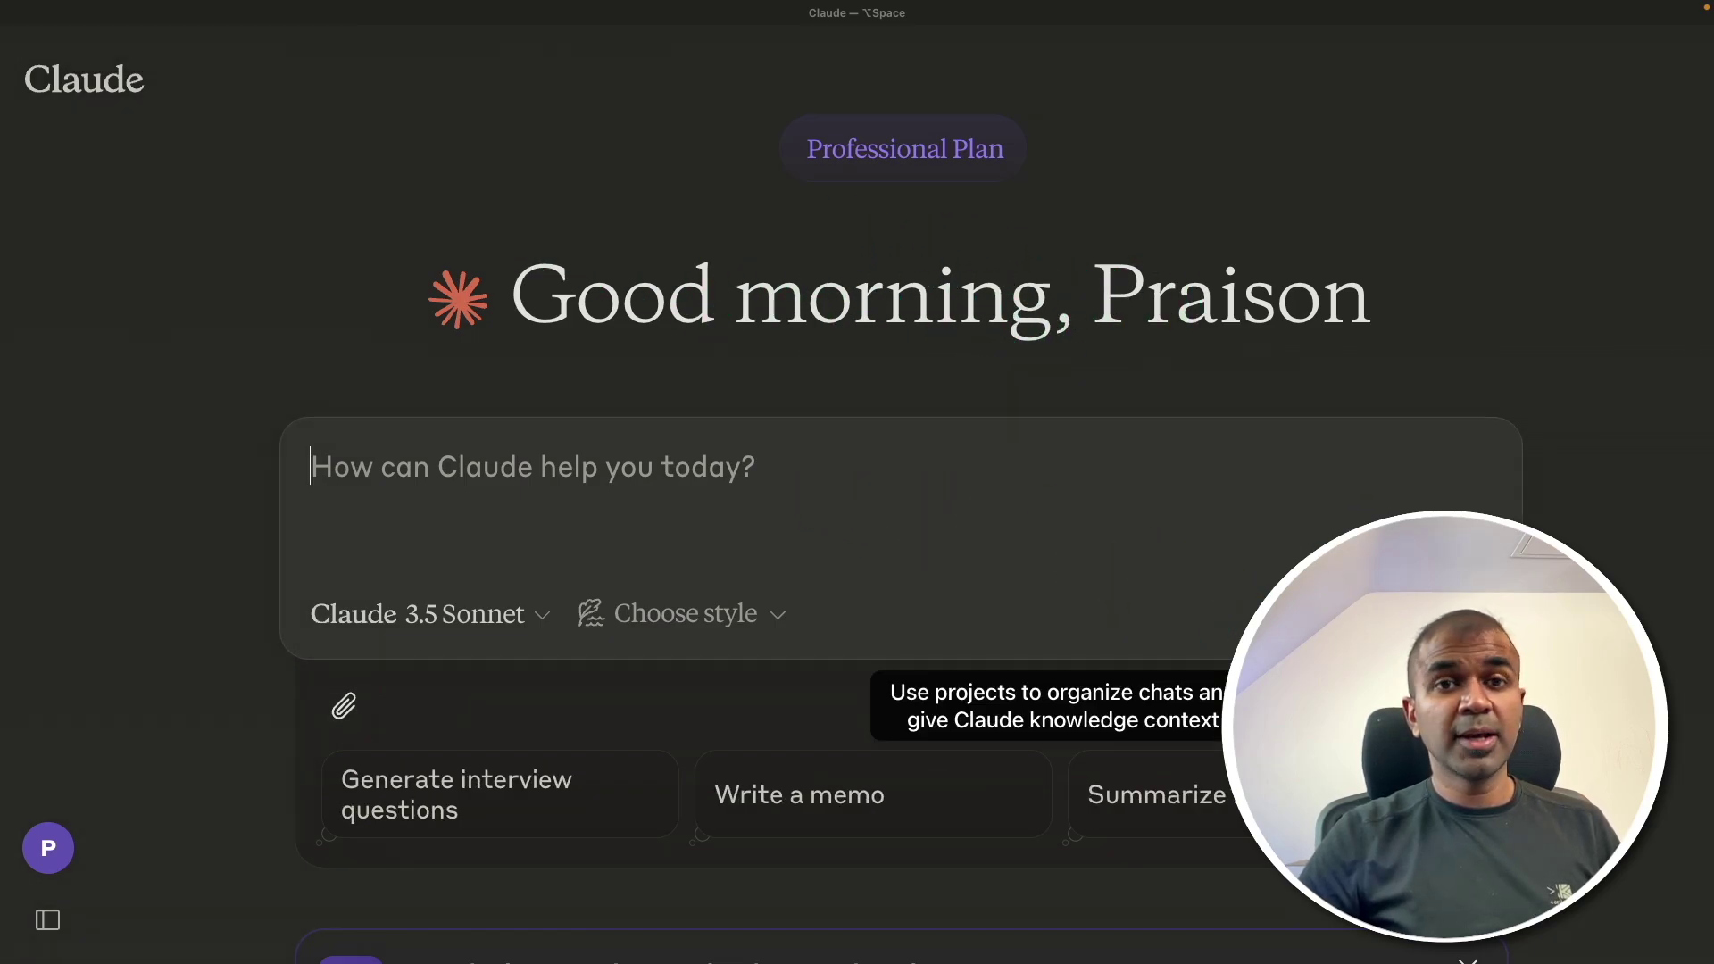
Ask Claude 'GIve me latest ai news' and allow the brave-search tool for this chat
type("GIve me latest ai news")
key("Return")
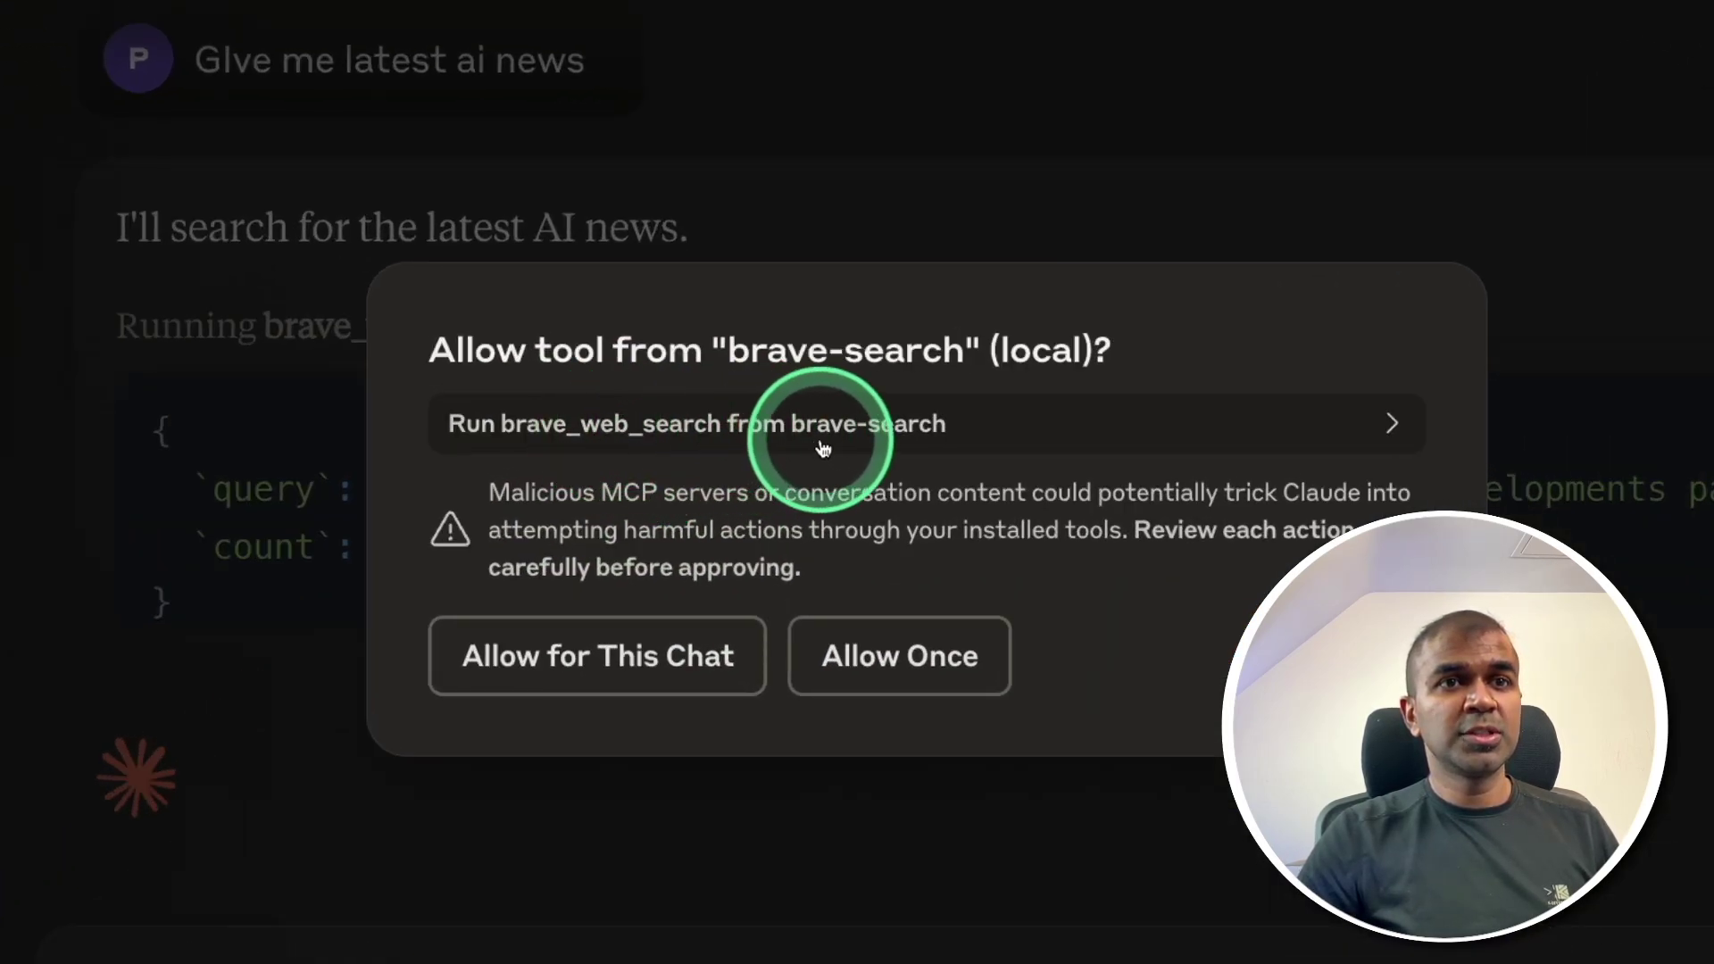
left_click(556, 657)
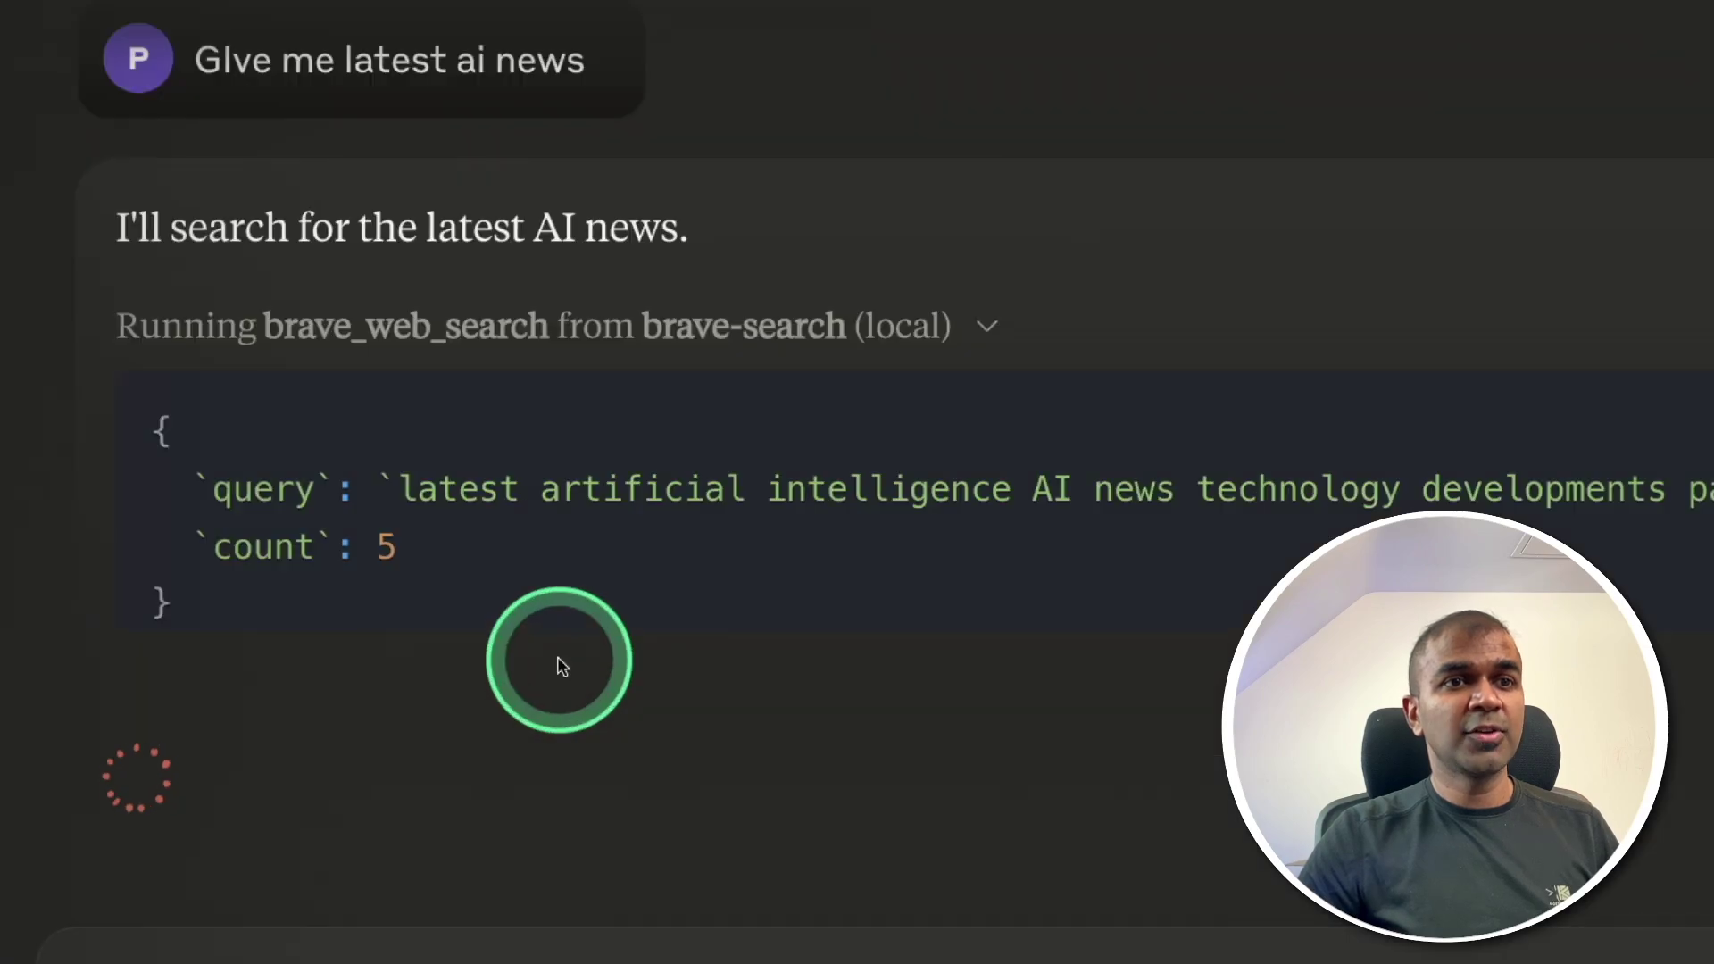
Review the brave_web_search news results, then start a new chat
scroll(811, 558, "up", 10)
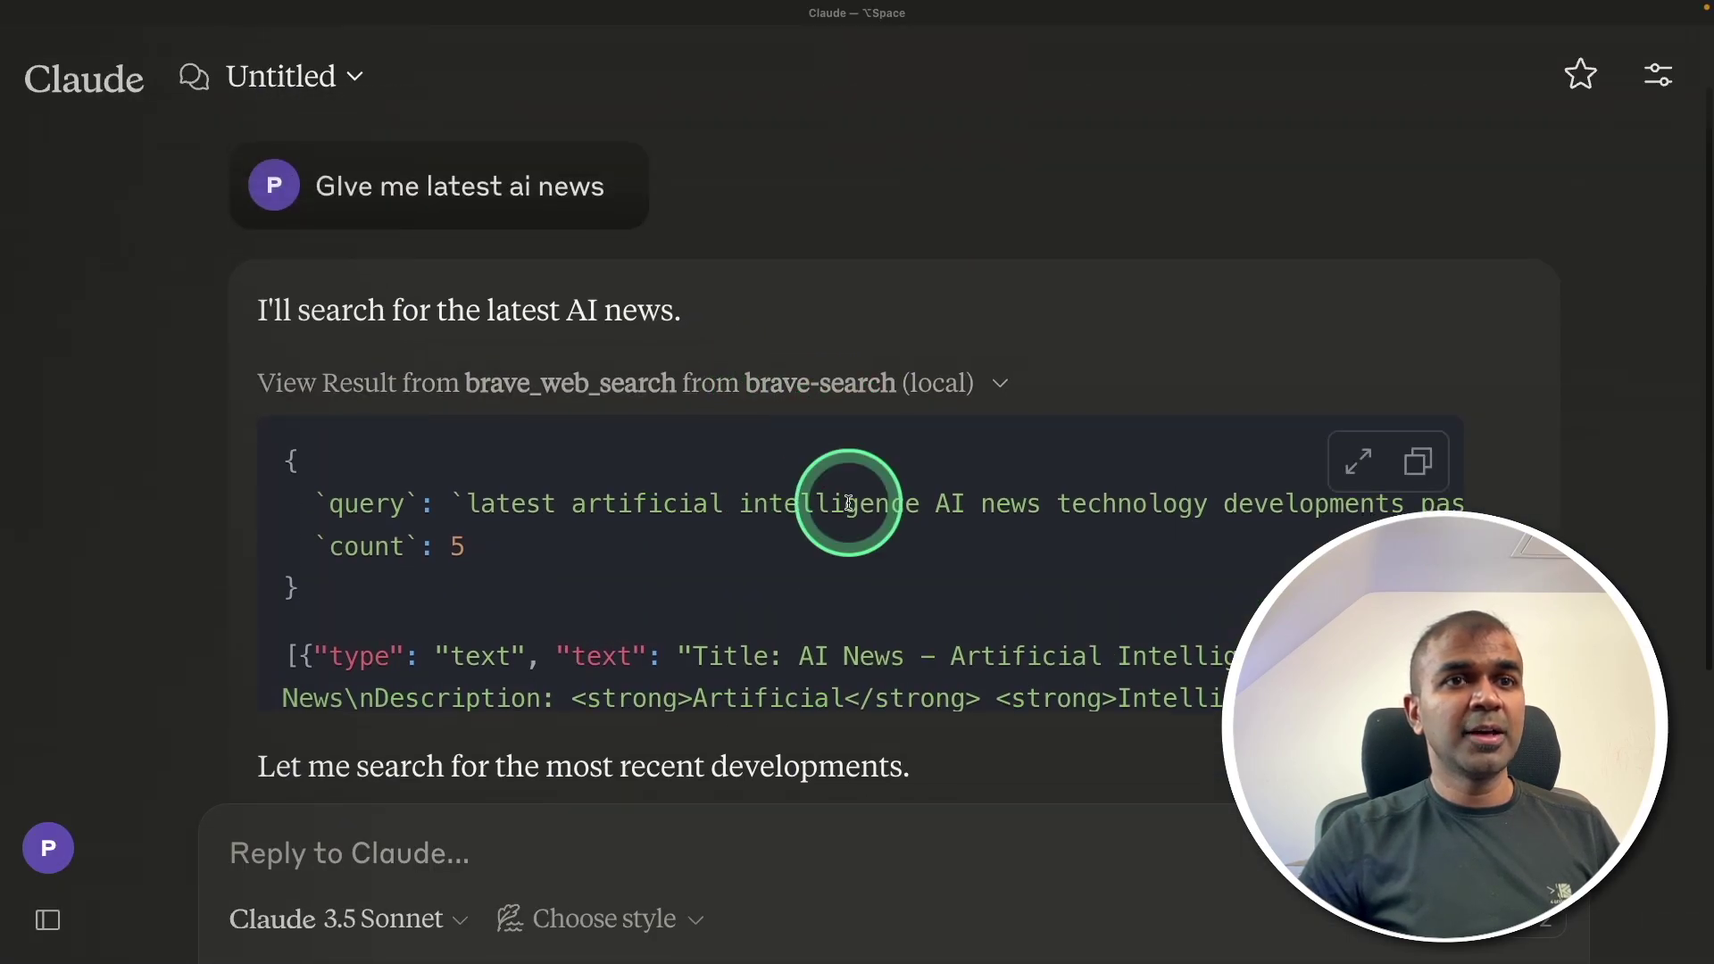
scroll(845, 546, "down", 10)
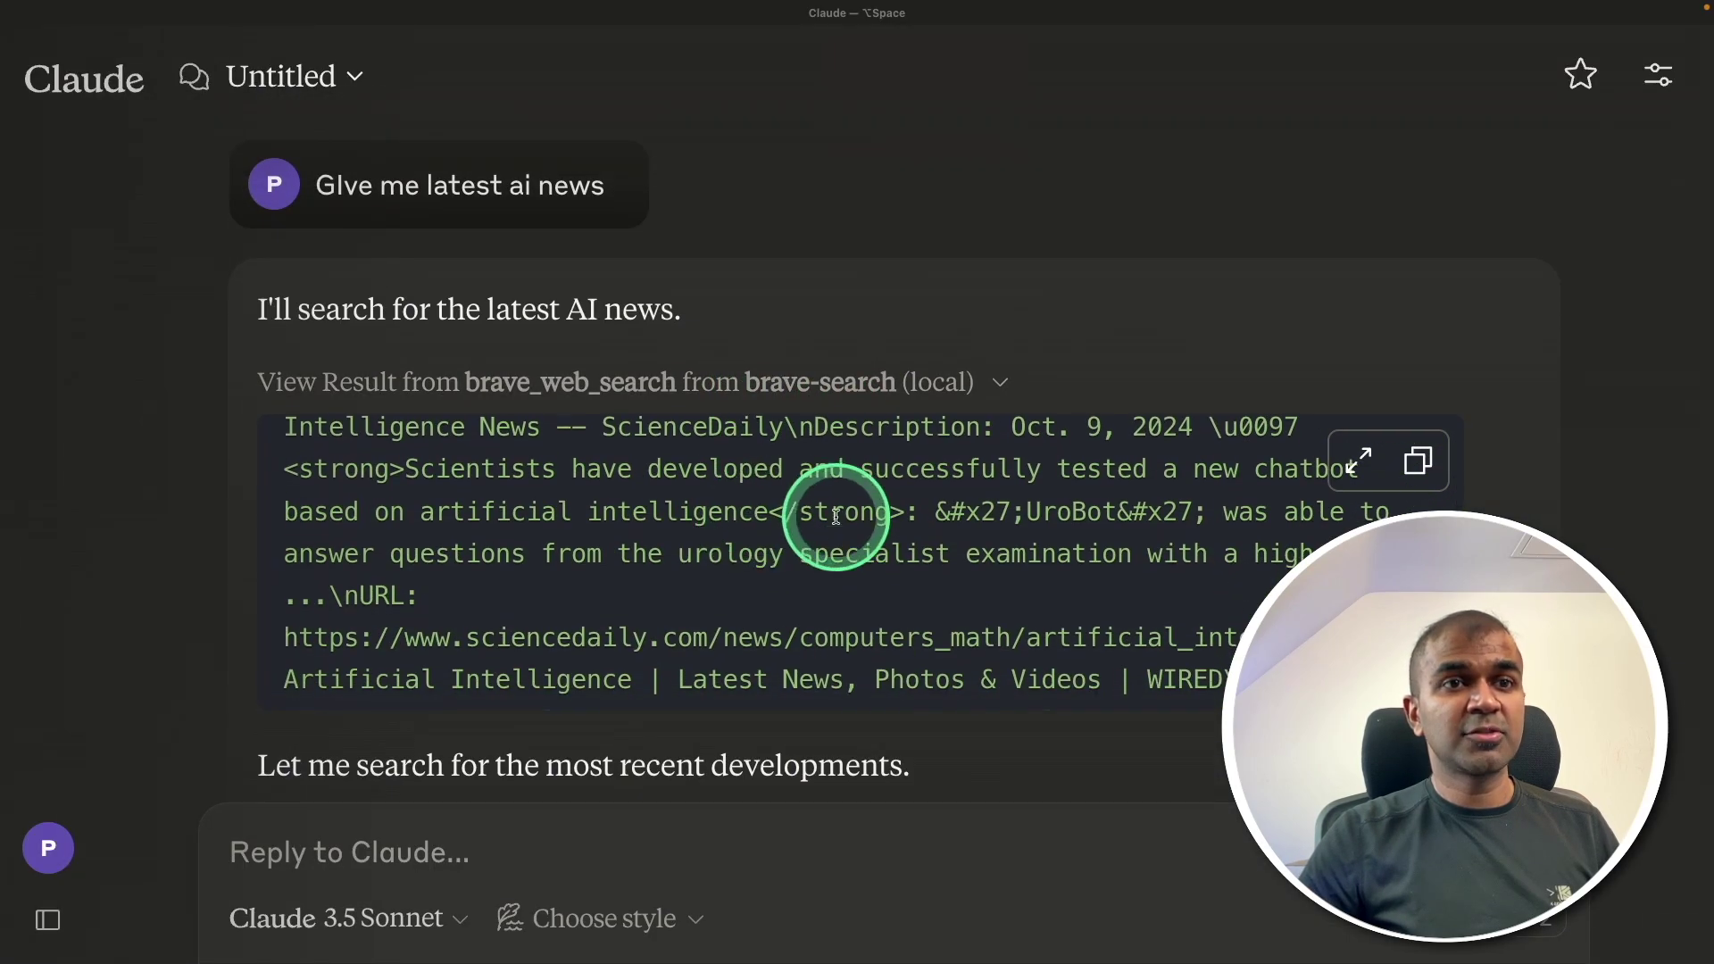
scroll(831, 524, "down", 4)
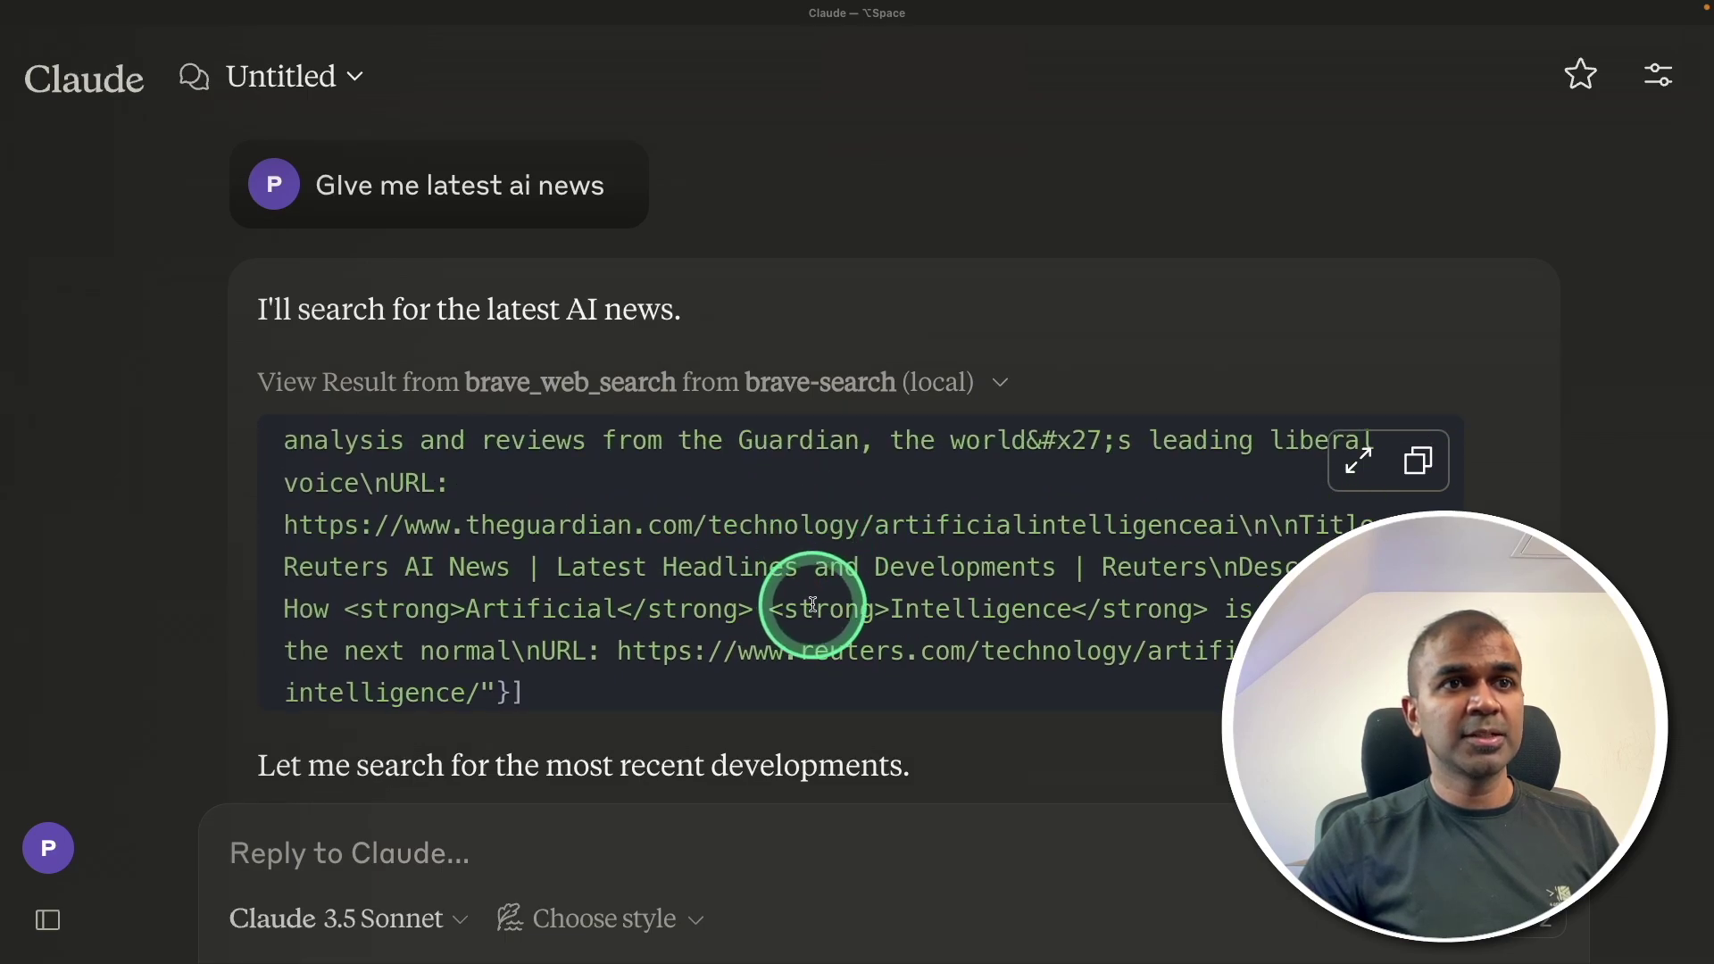
scroll(625, 518, "down", 7)
scroll(569, 481, "down", 2)
left_click_drag(294, 260, 798, 663)
key("super+n")
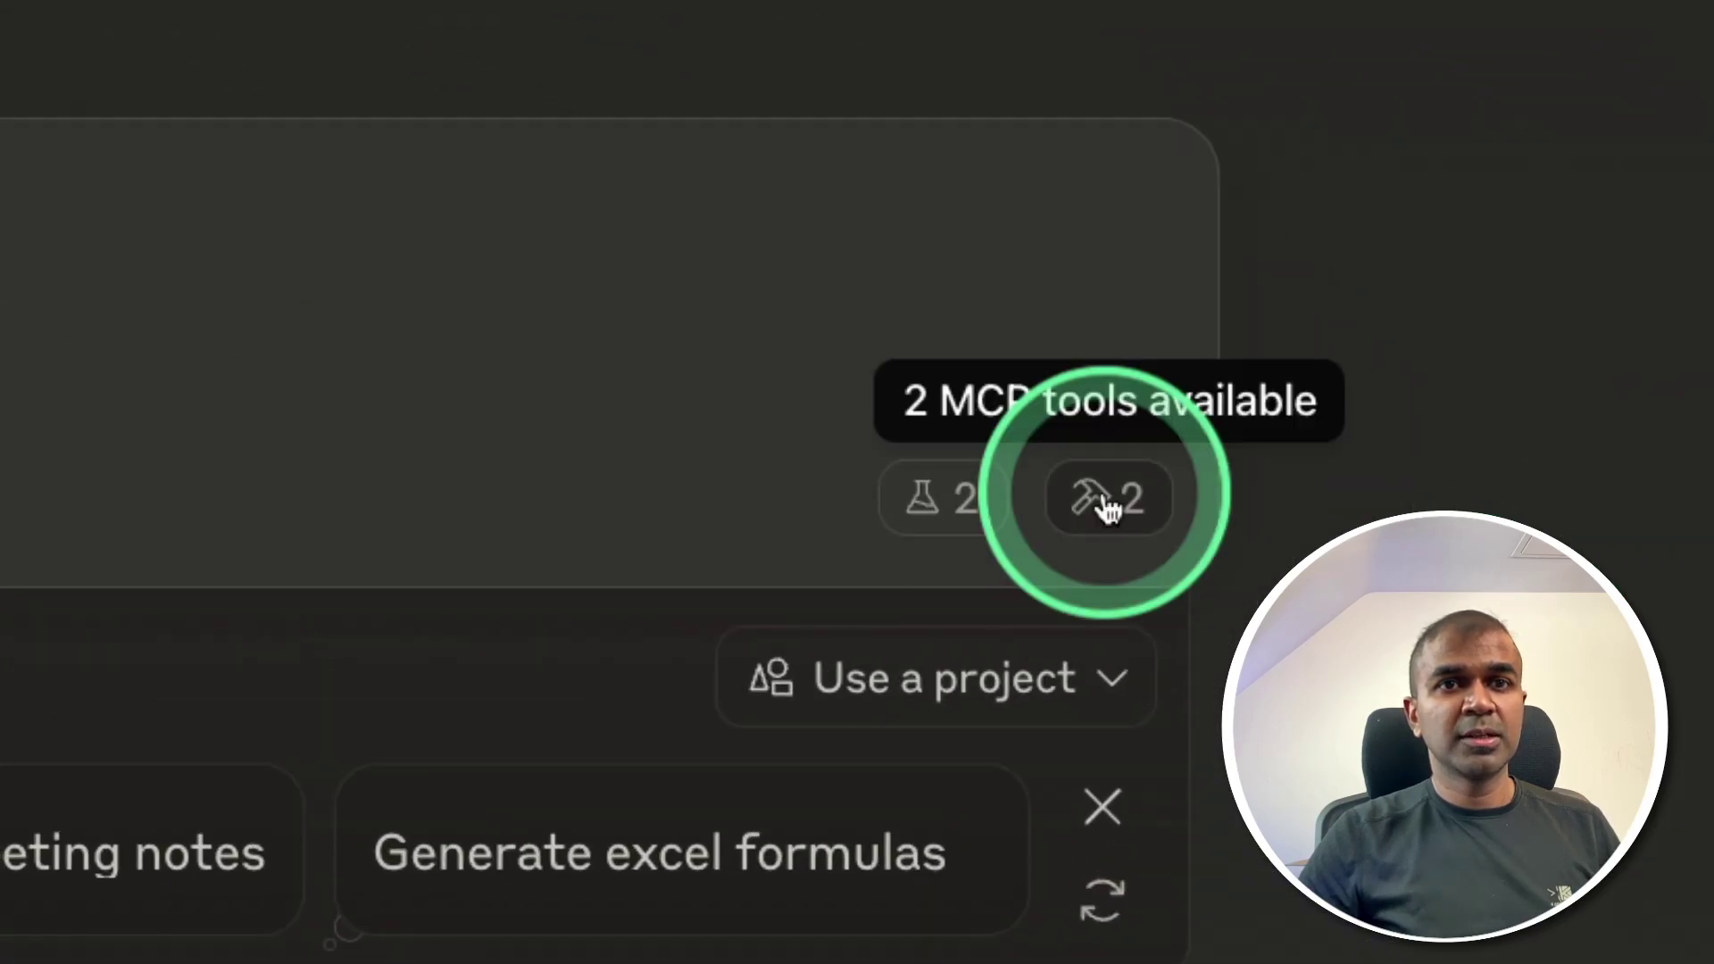
Review the brave_local_search and brave_web_search tool descriptions, then open the GitHub MCP server folder
left_click(1094, 517)
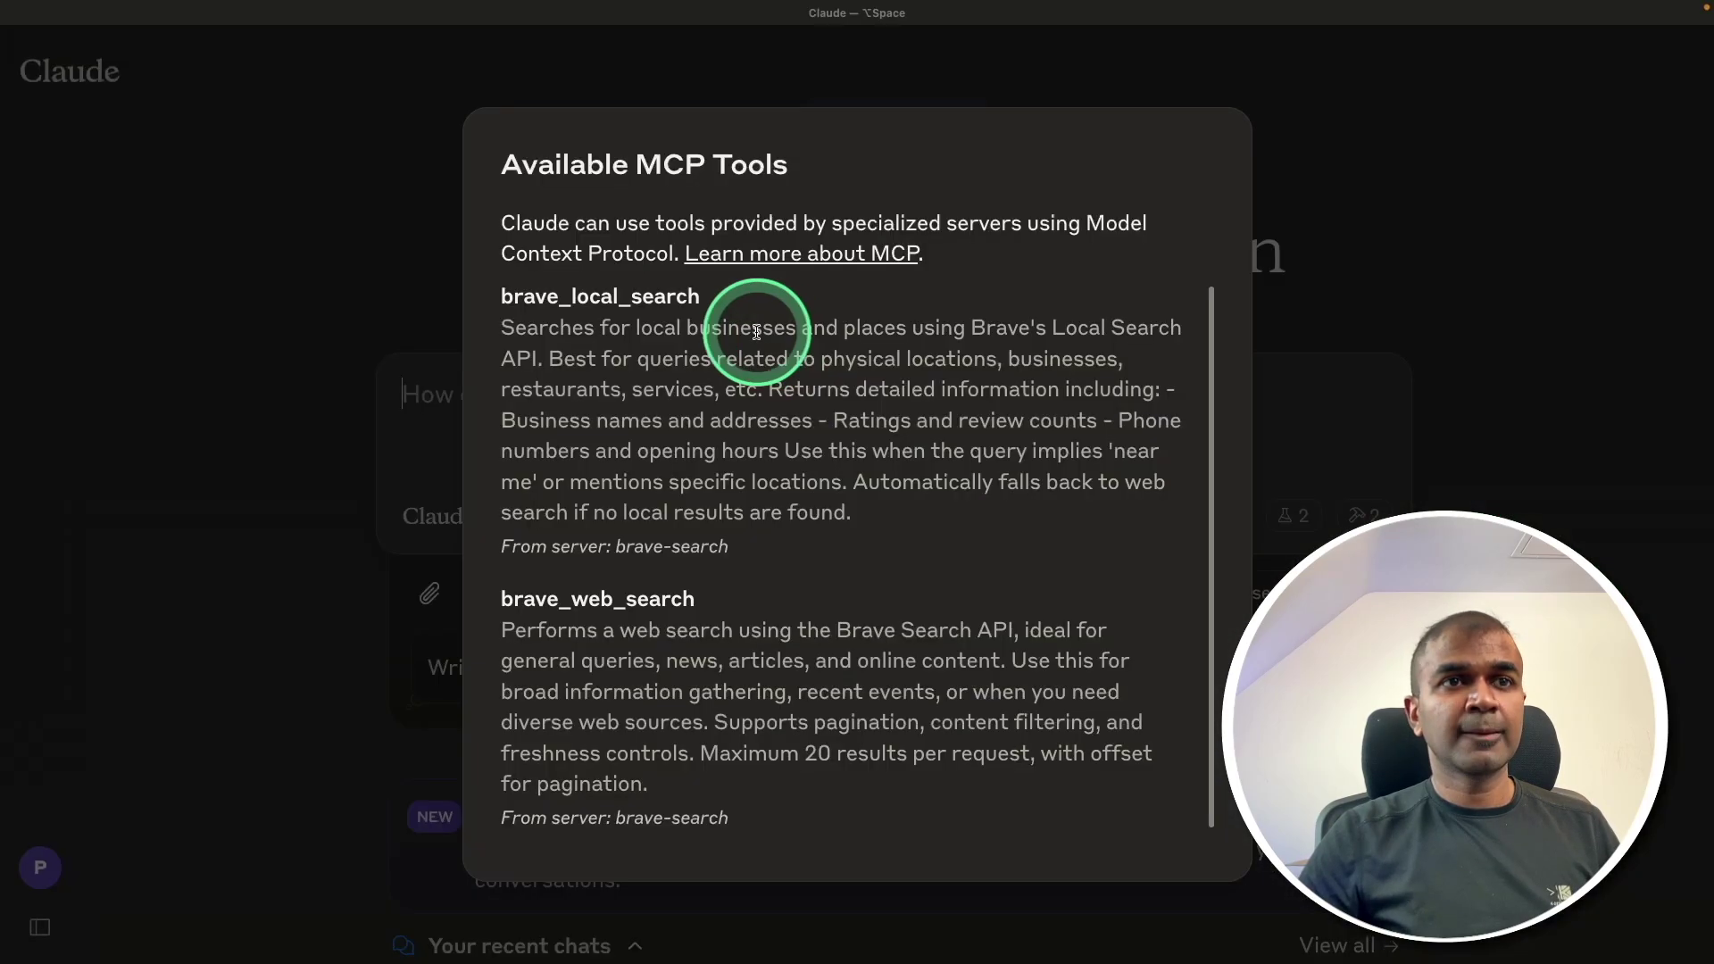
left_click_drag(505, 298, 619, 301)
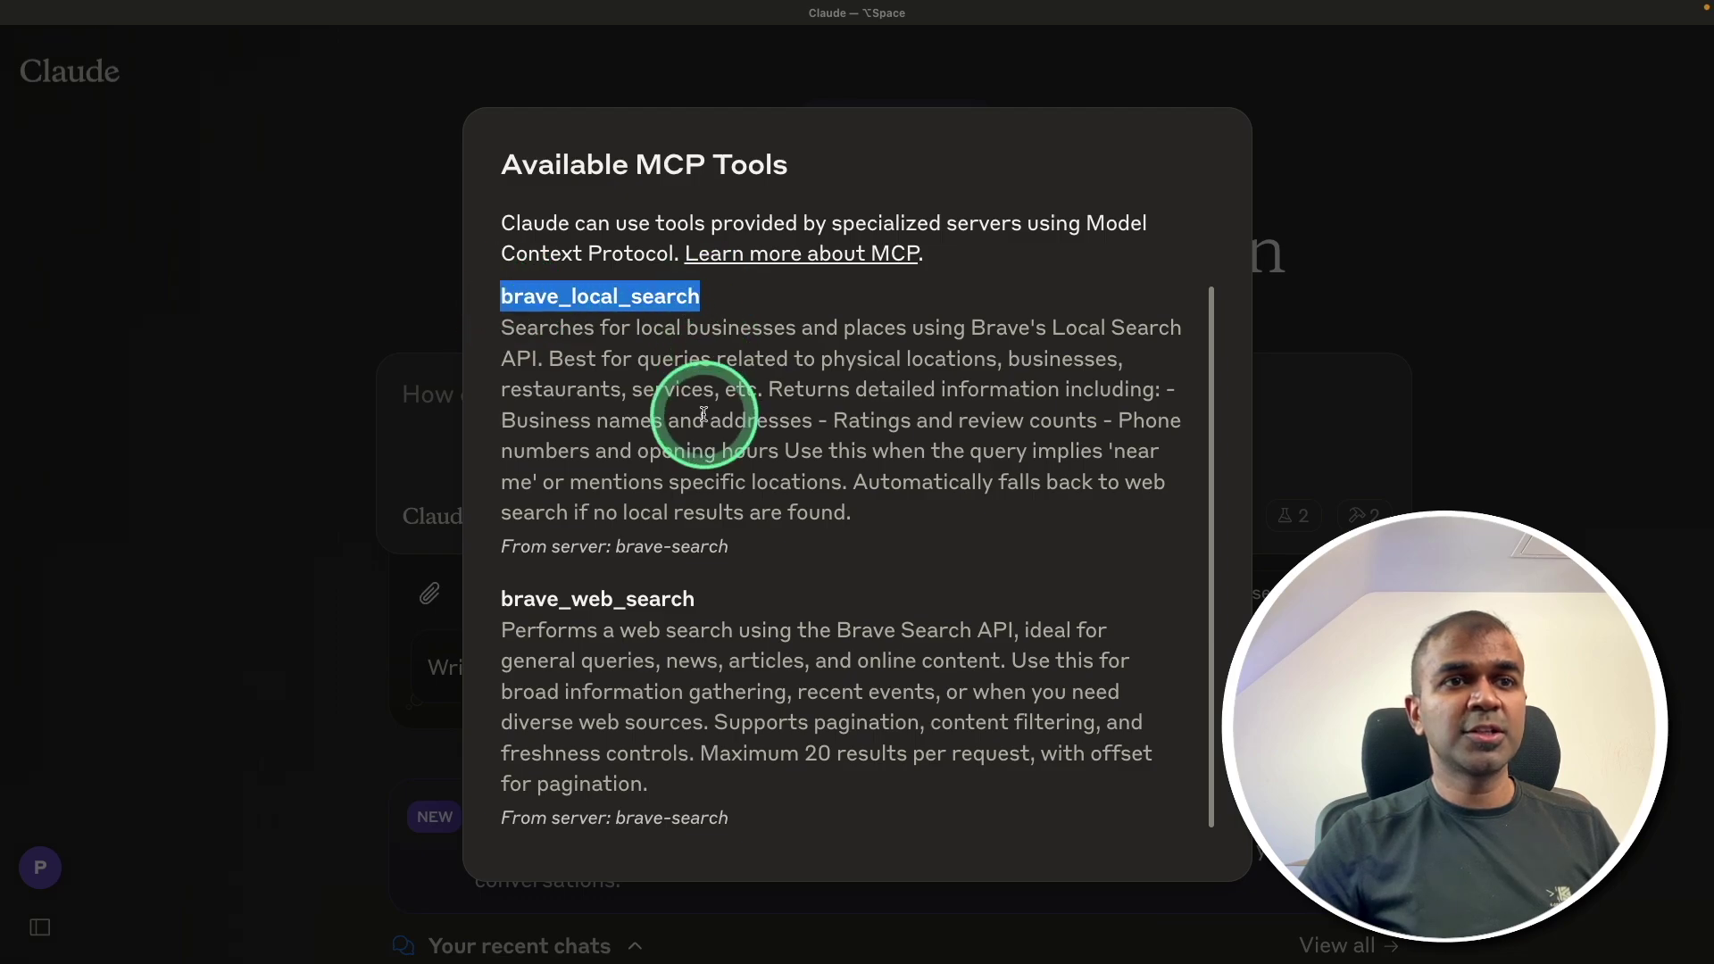
left_click_drag(727, 601, 545, 599)
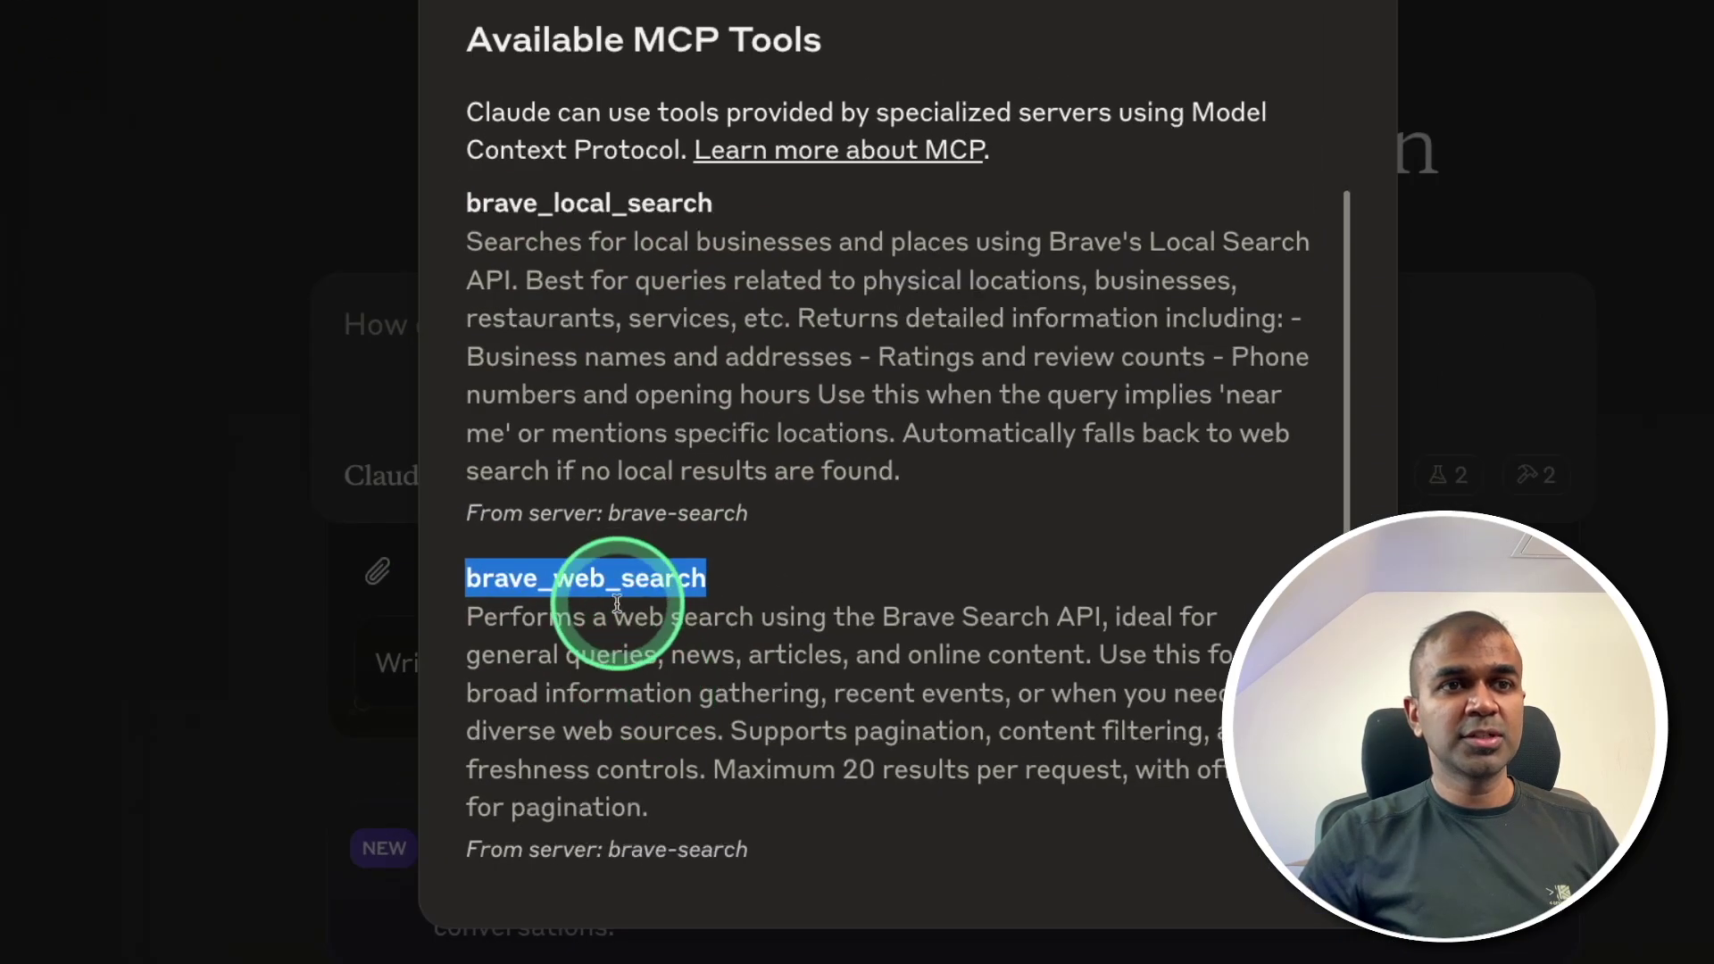
double_click(540, 202)
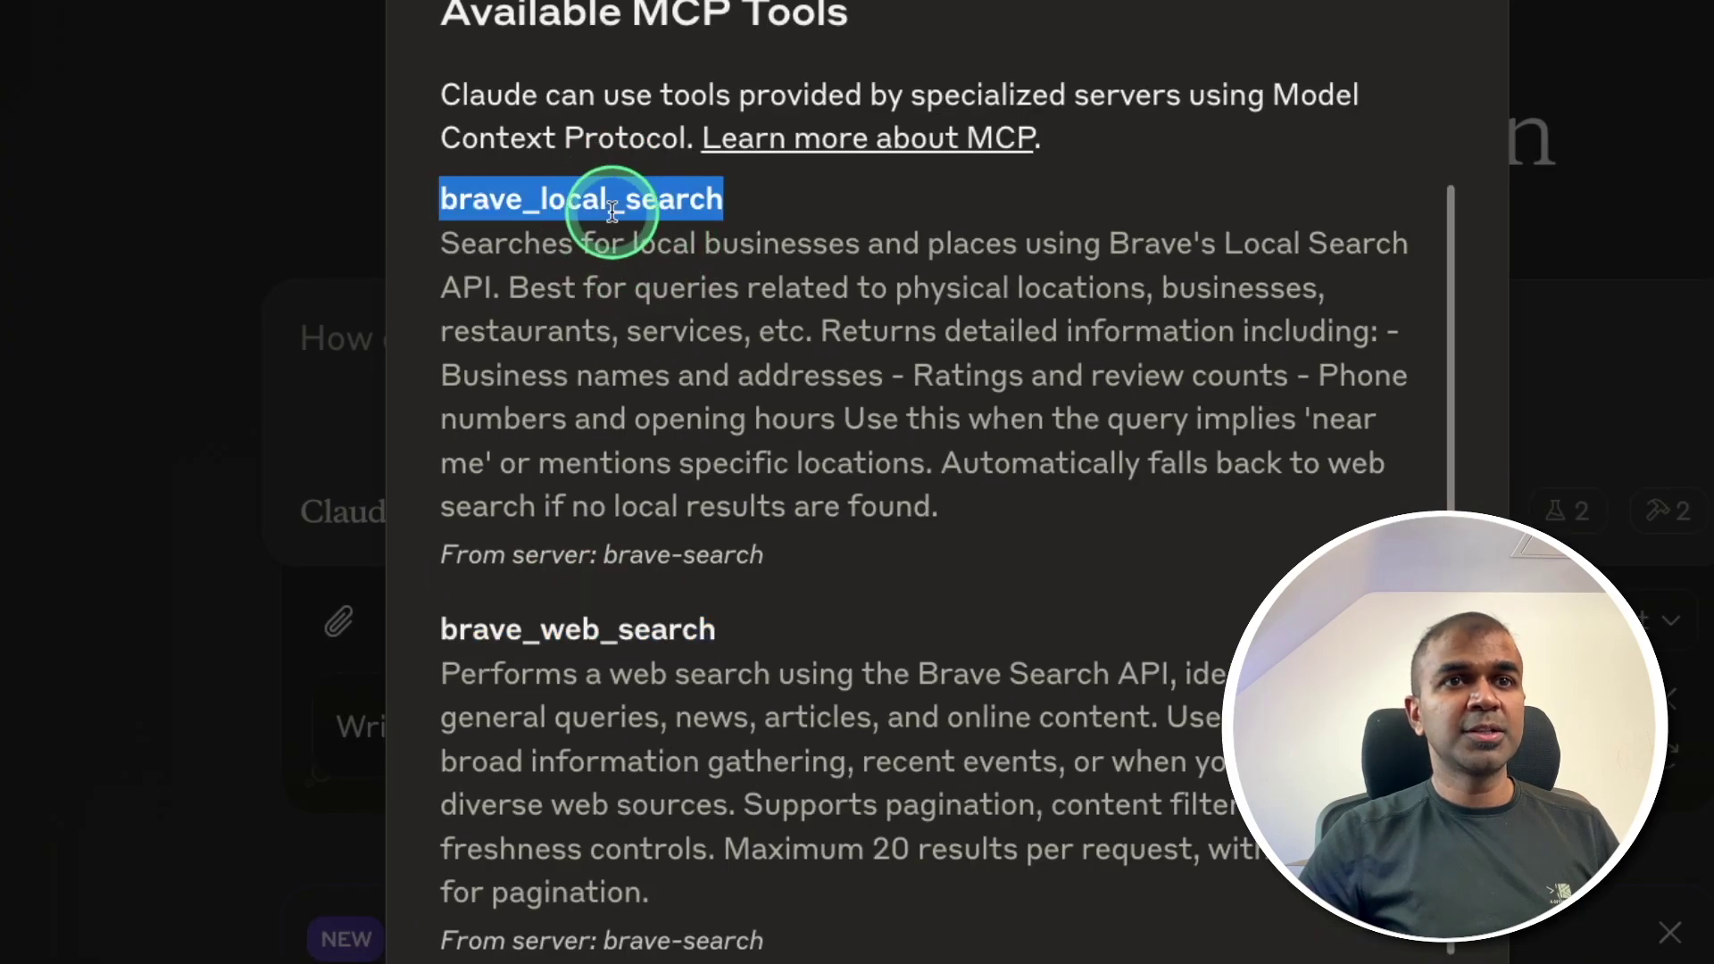
left_click_drag(900, 290, 1124, 289)
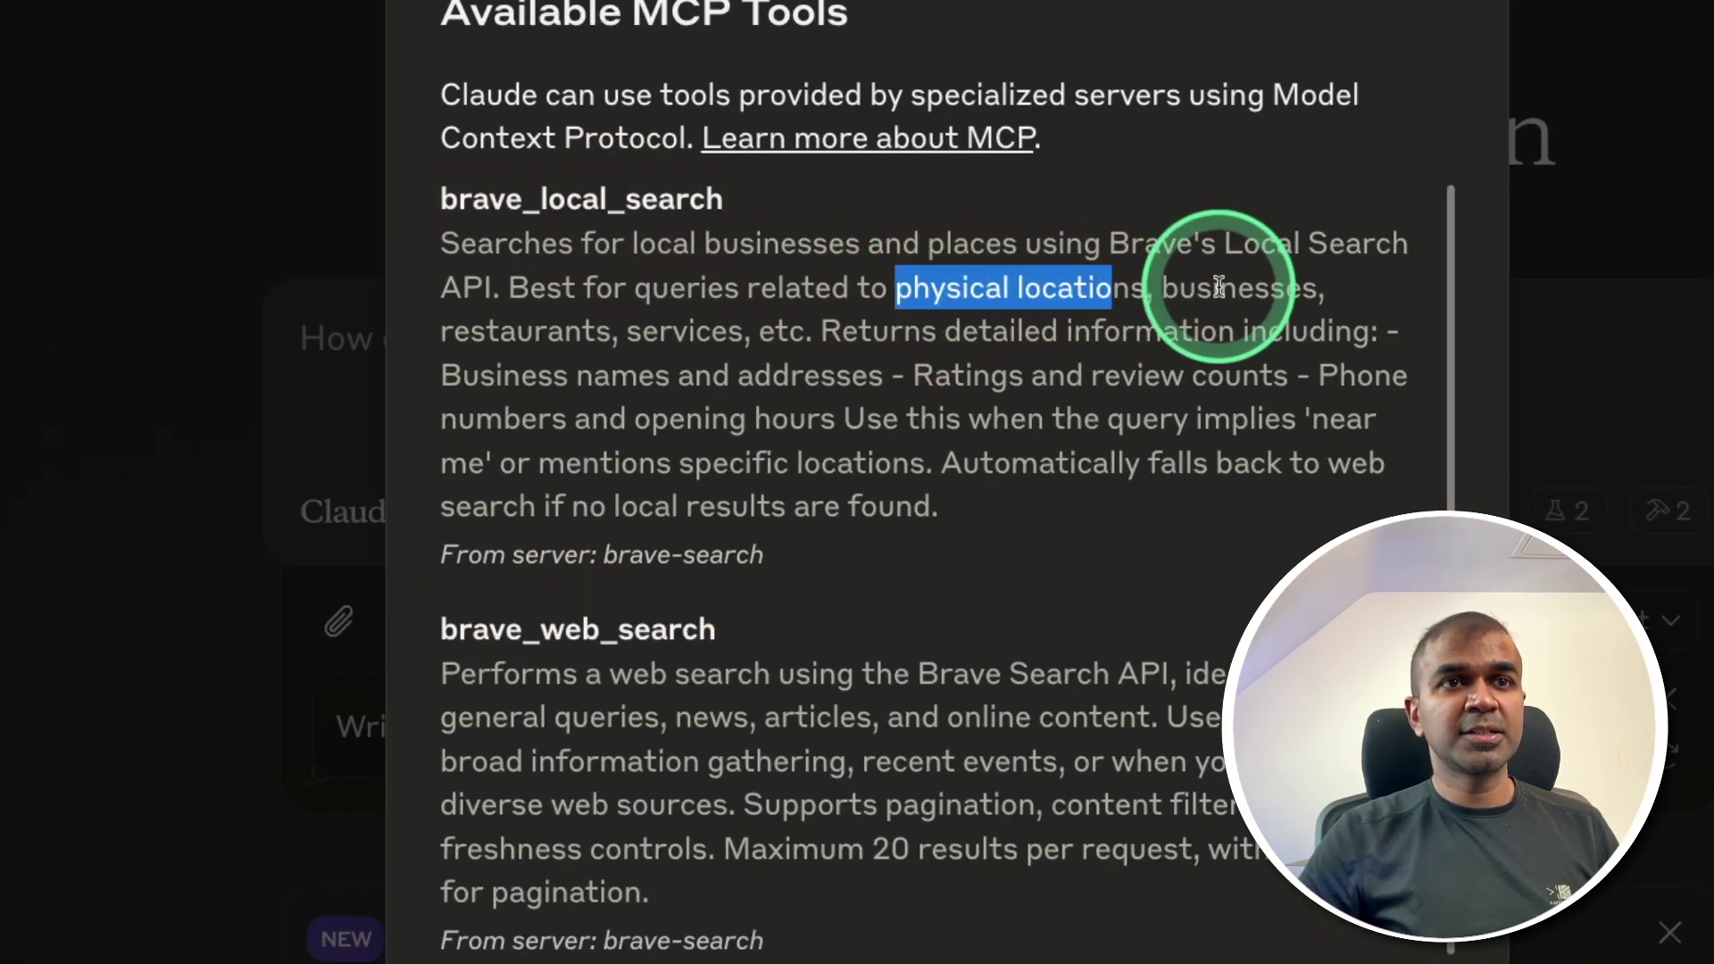
double_click(1196, 291)
double_click(554, 340)
double_click(687, 332)
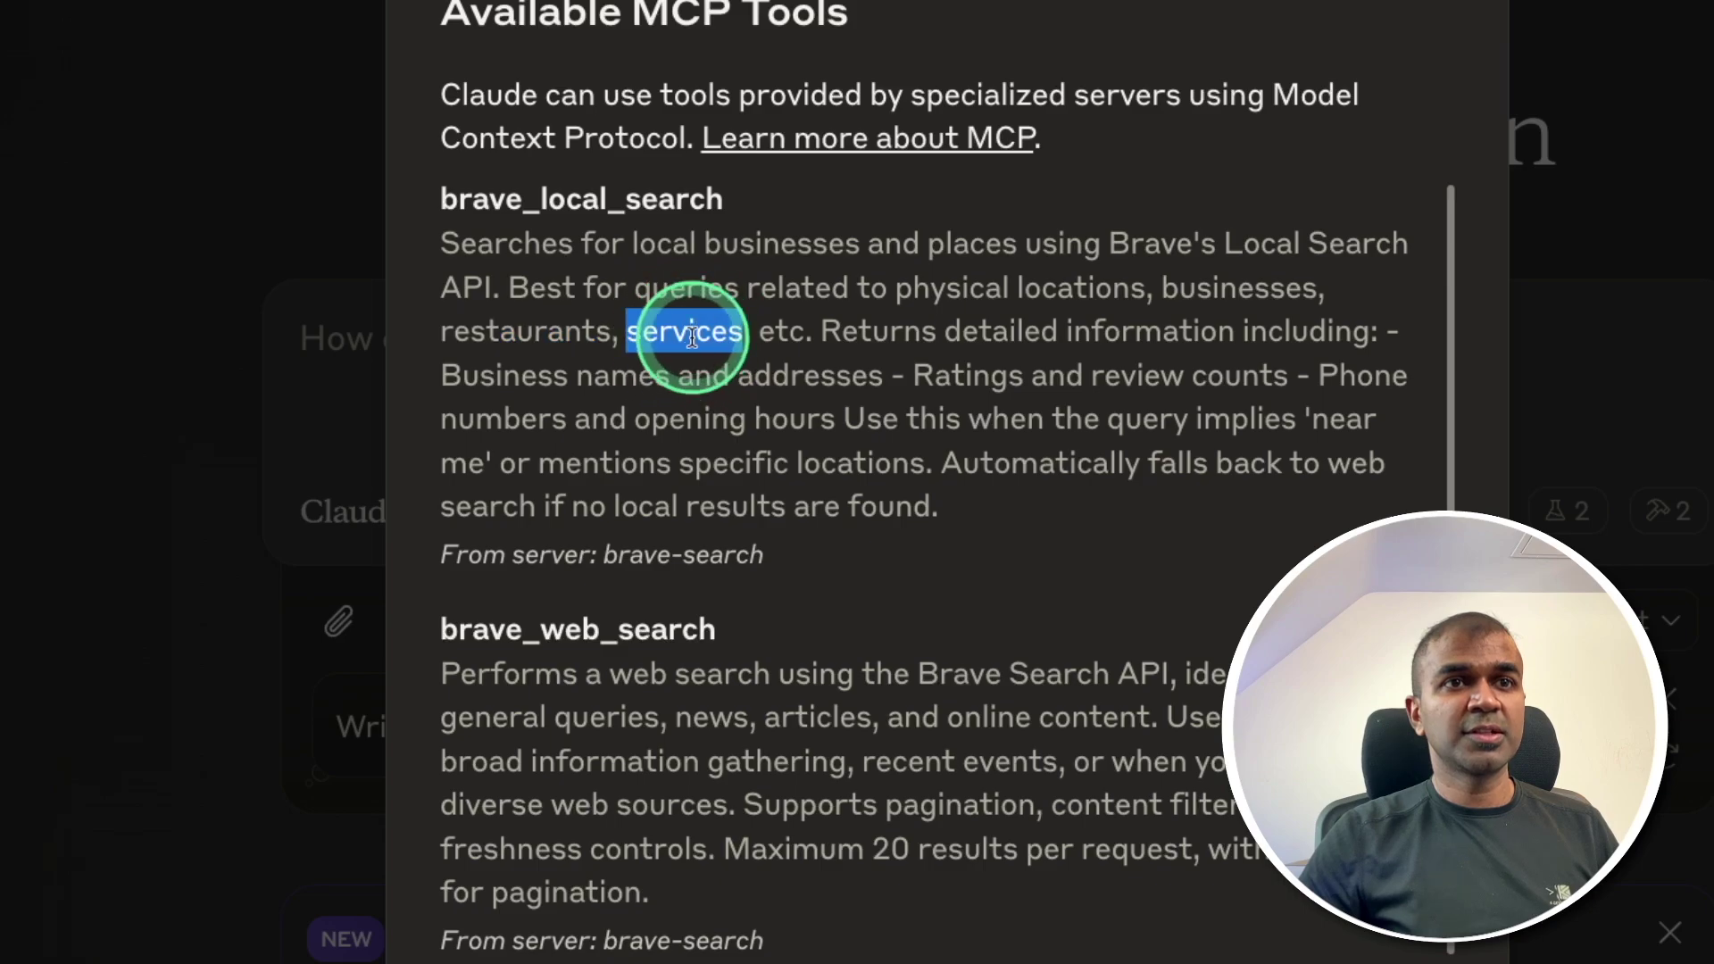
key("Escape")
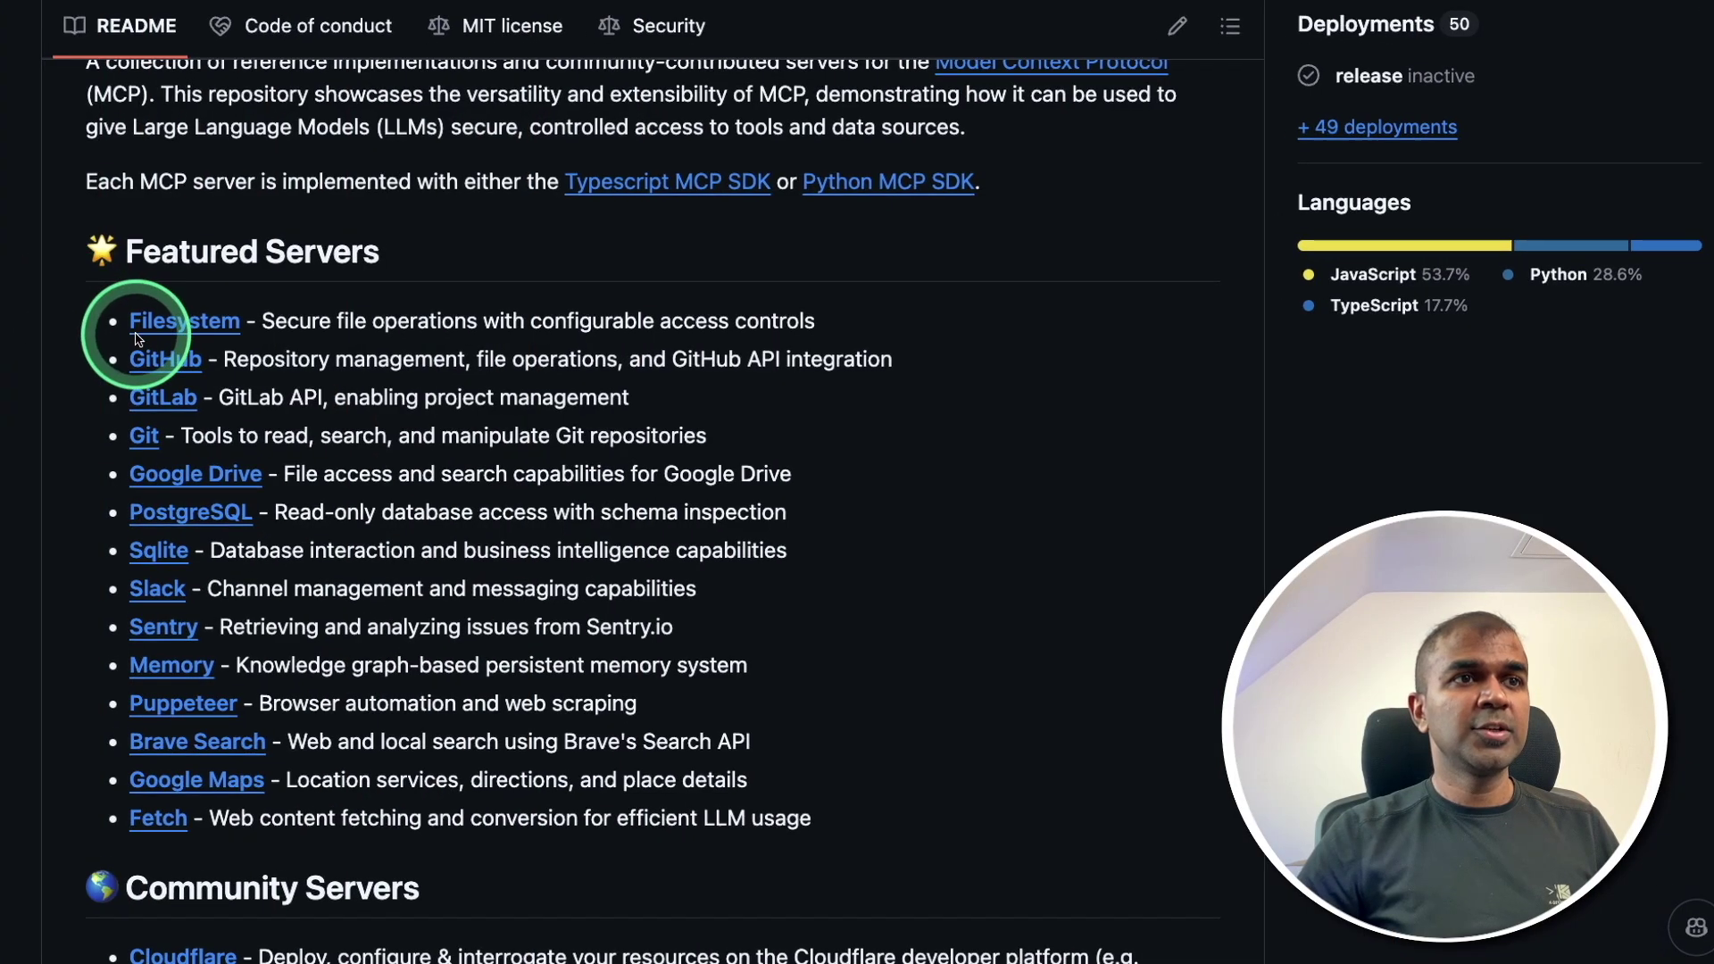
left_click(159, 366)
Scroll the GitHub MCP Server README to its Claude Desktop config example and select the JSON
scroll(566, 485, "down", 8)
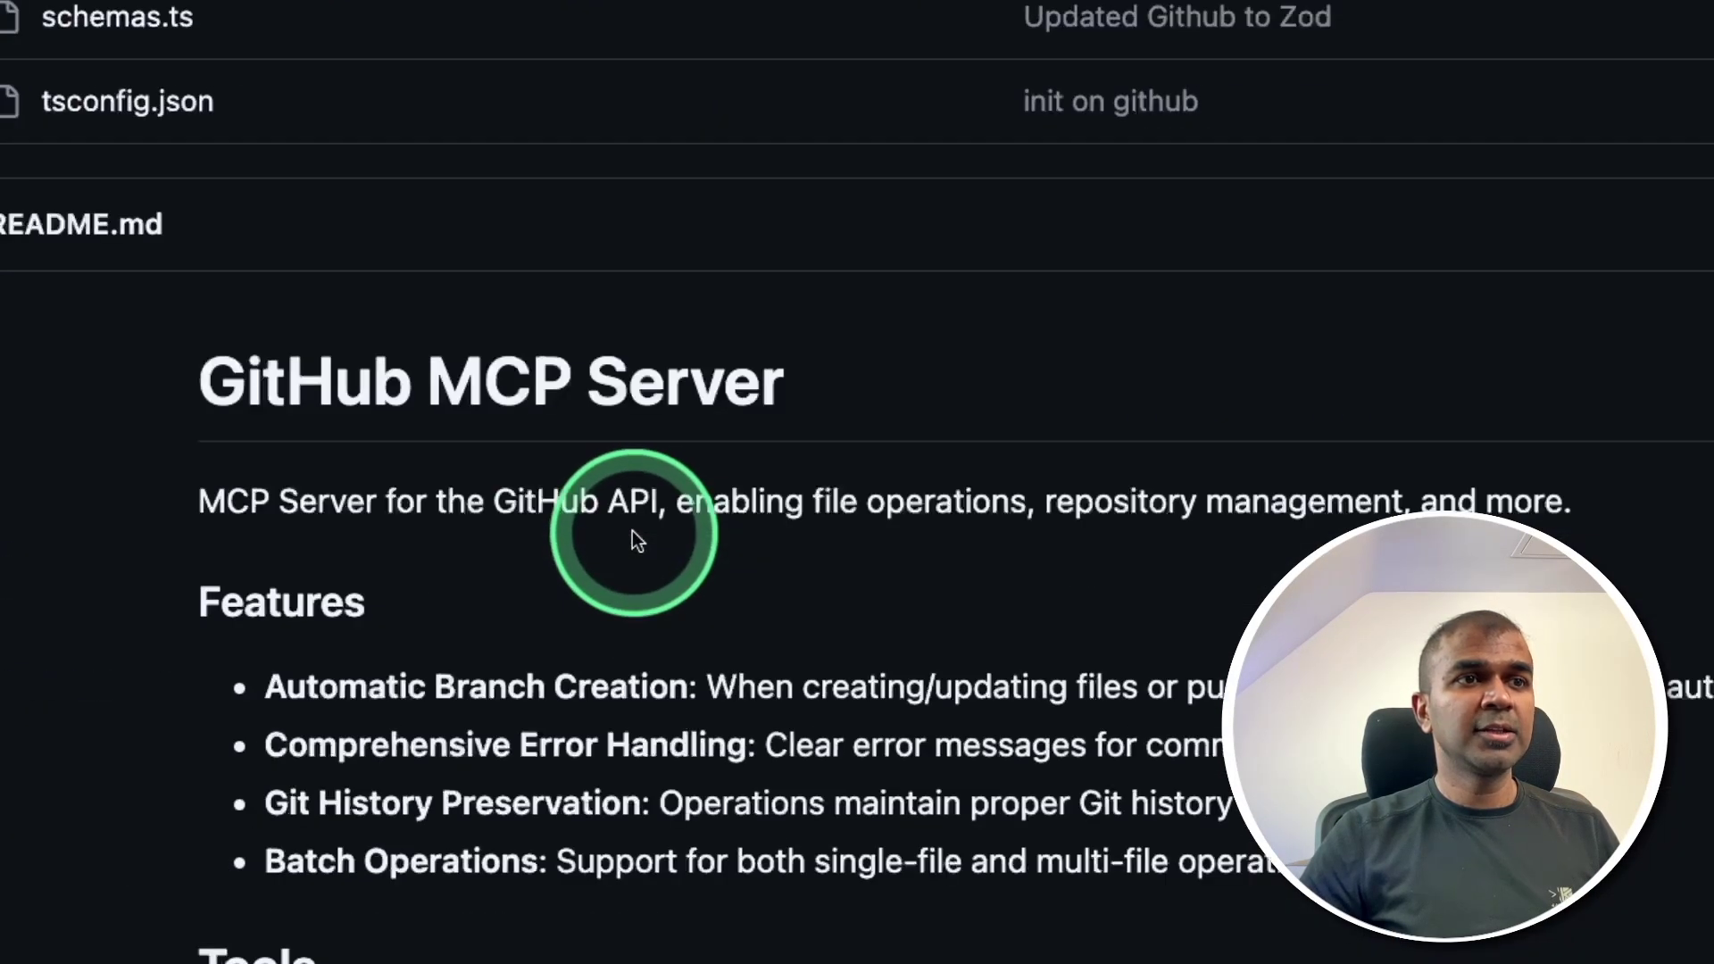
scroll(448, 587, "down", 15)
left_click_drag(398, 800, 237, 364)
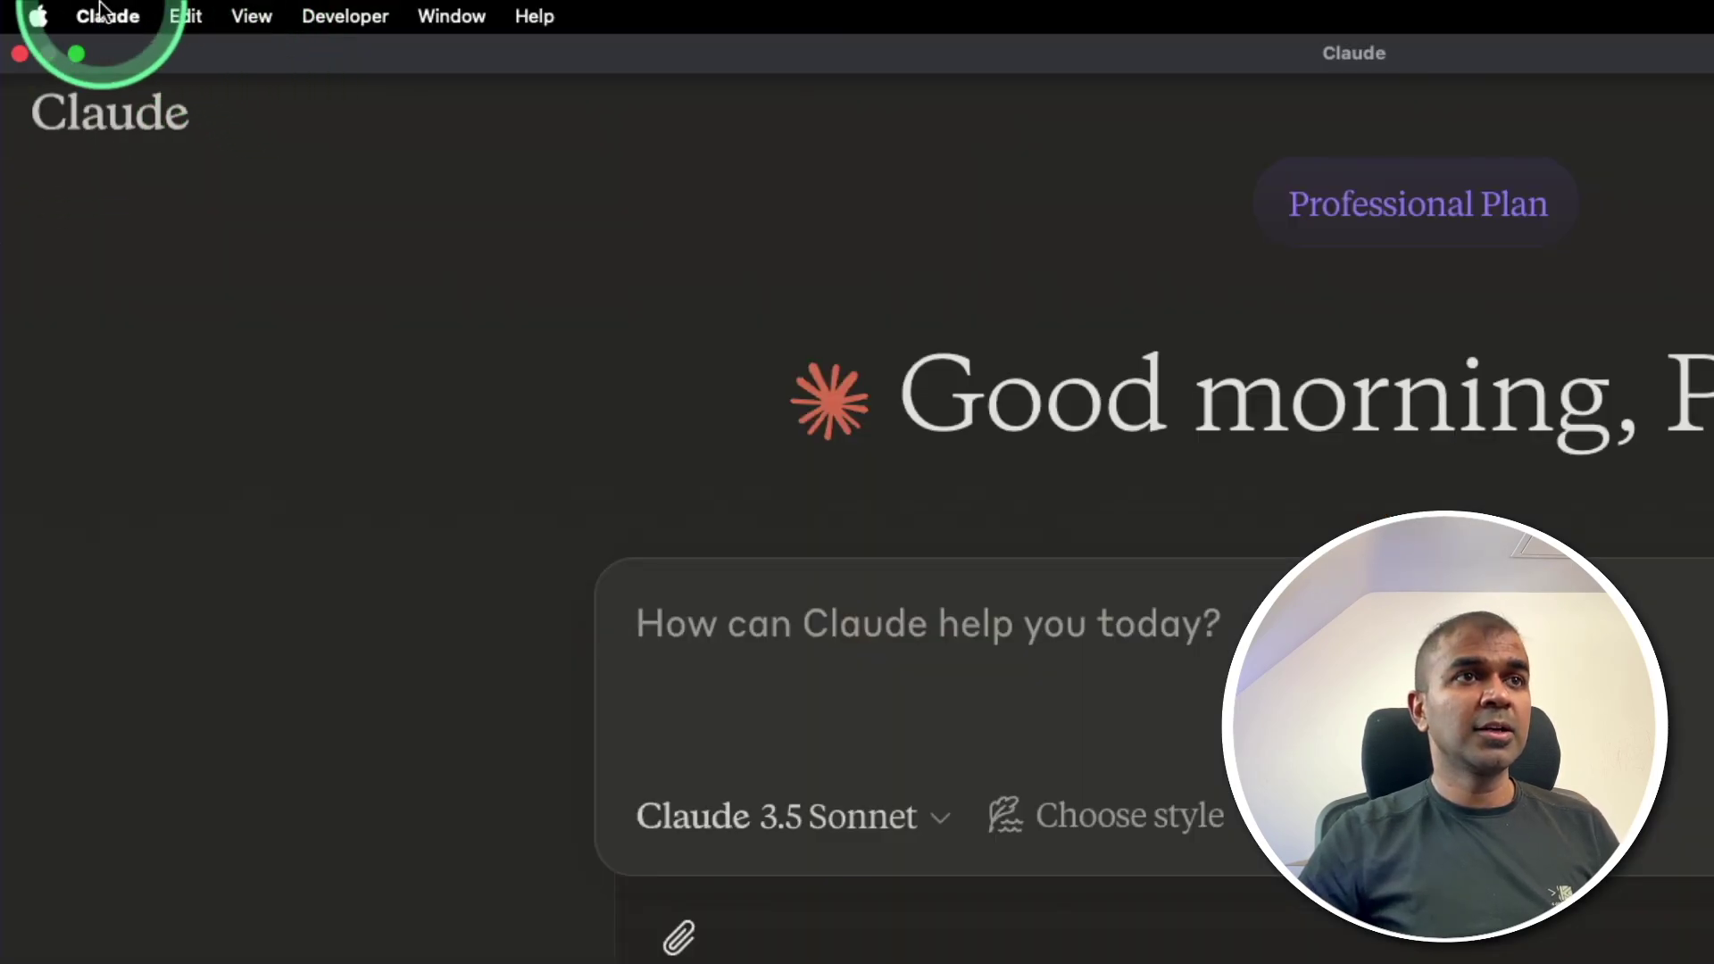
Show the brave-search server's npx command and arguments in Claude's Developer settings
left_click(107, 16)
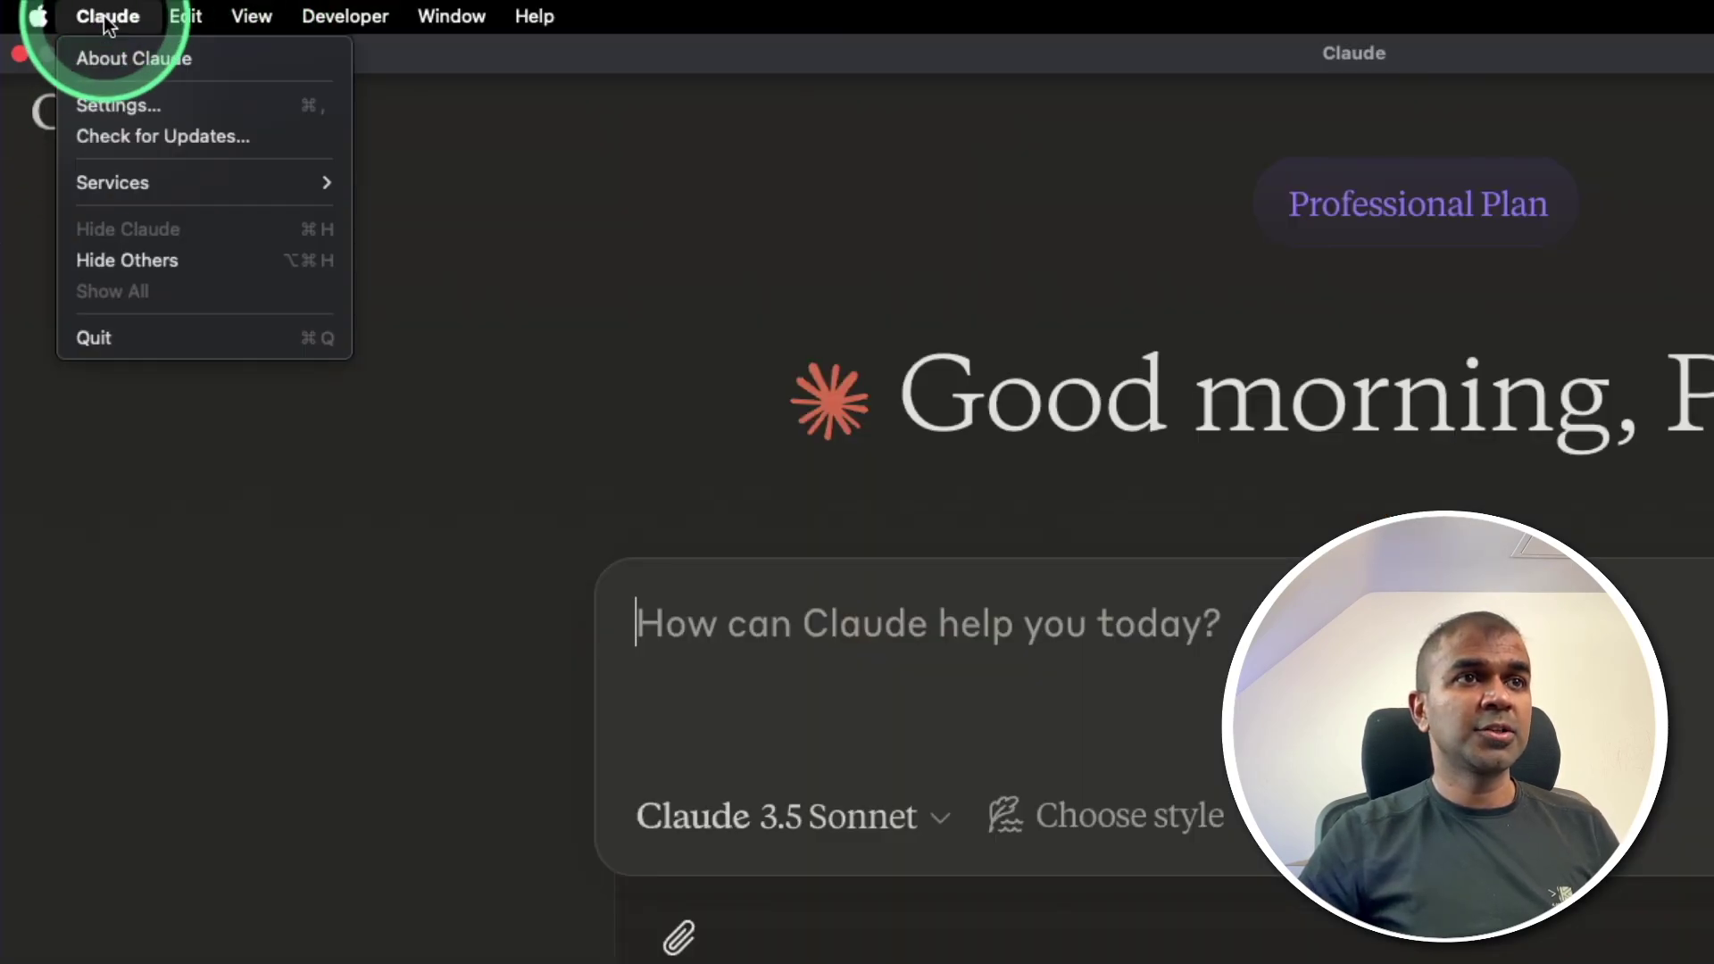
left_click(109, 104)
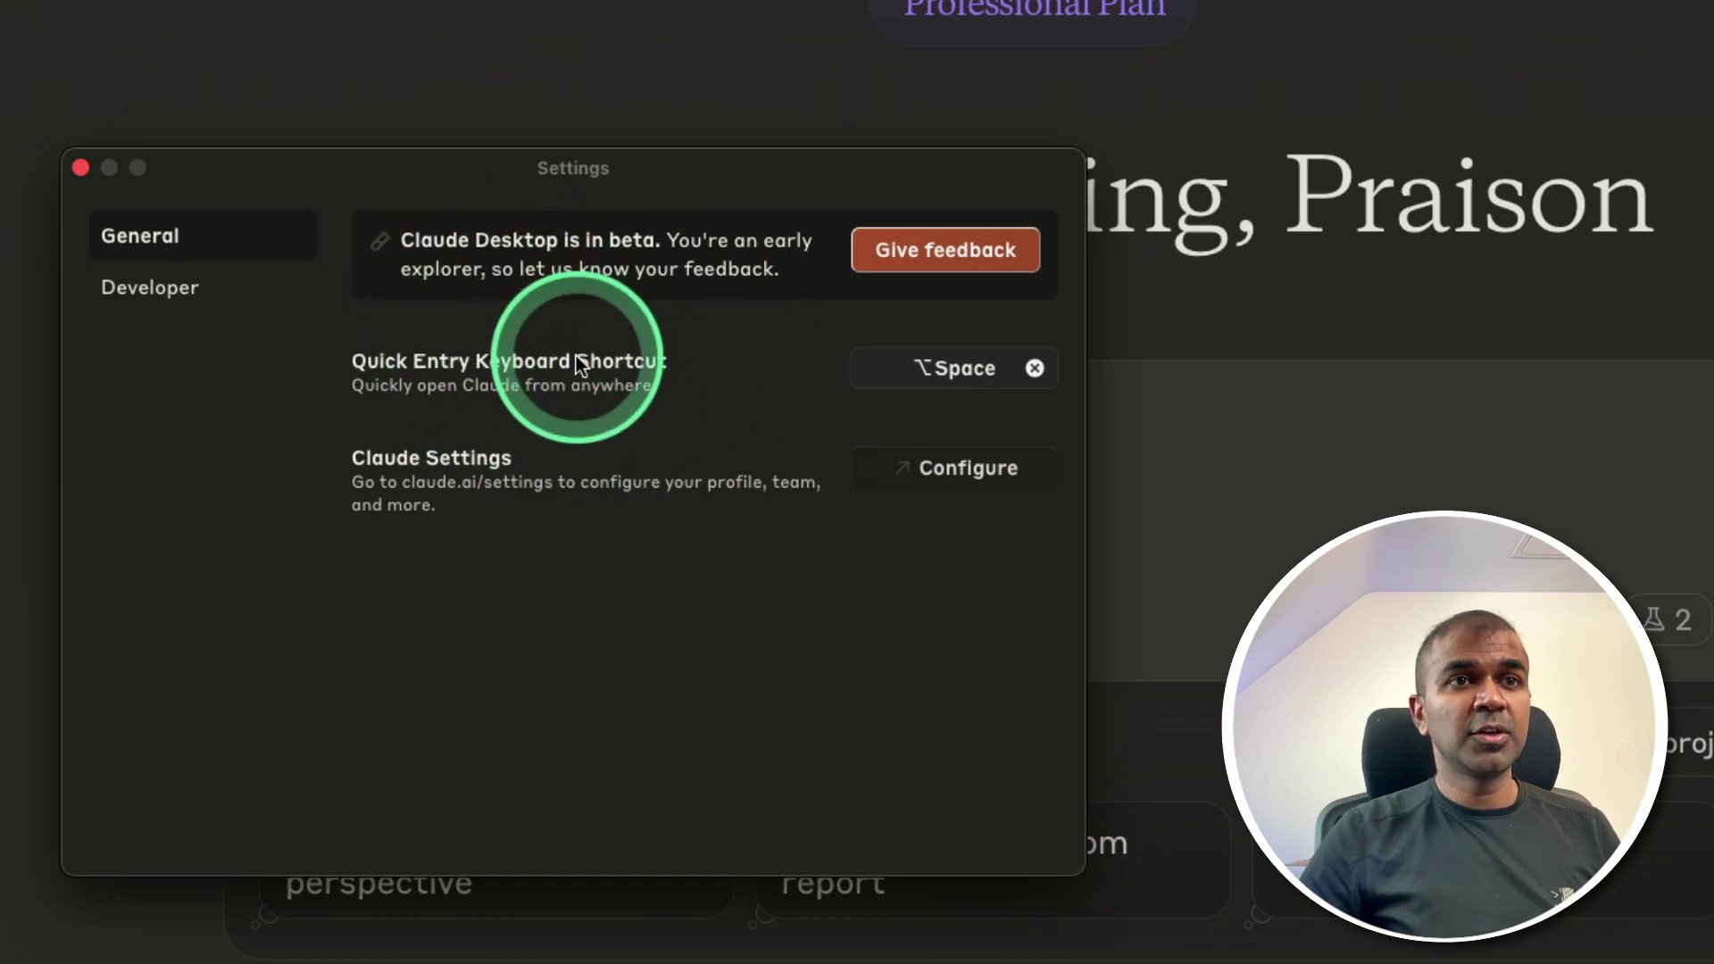
left_click(134, 294)
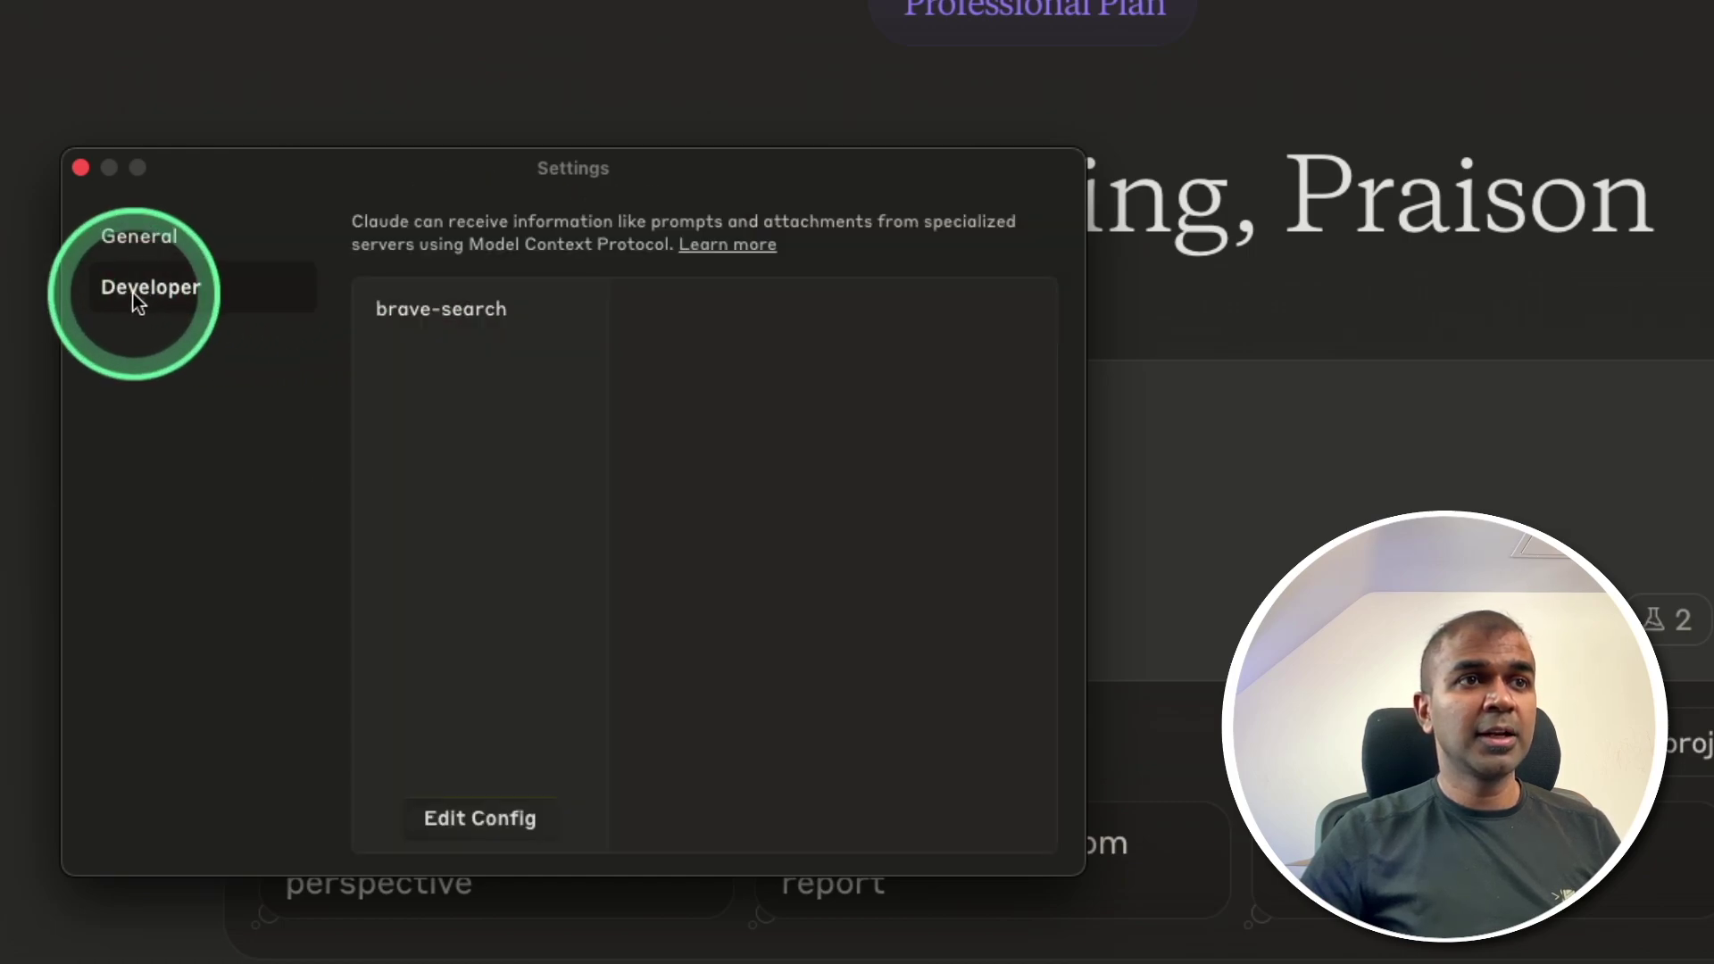
left_click(438, 311)
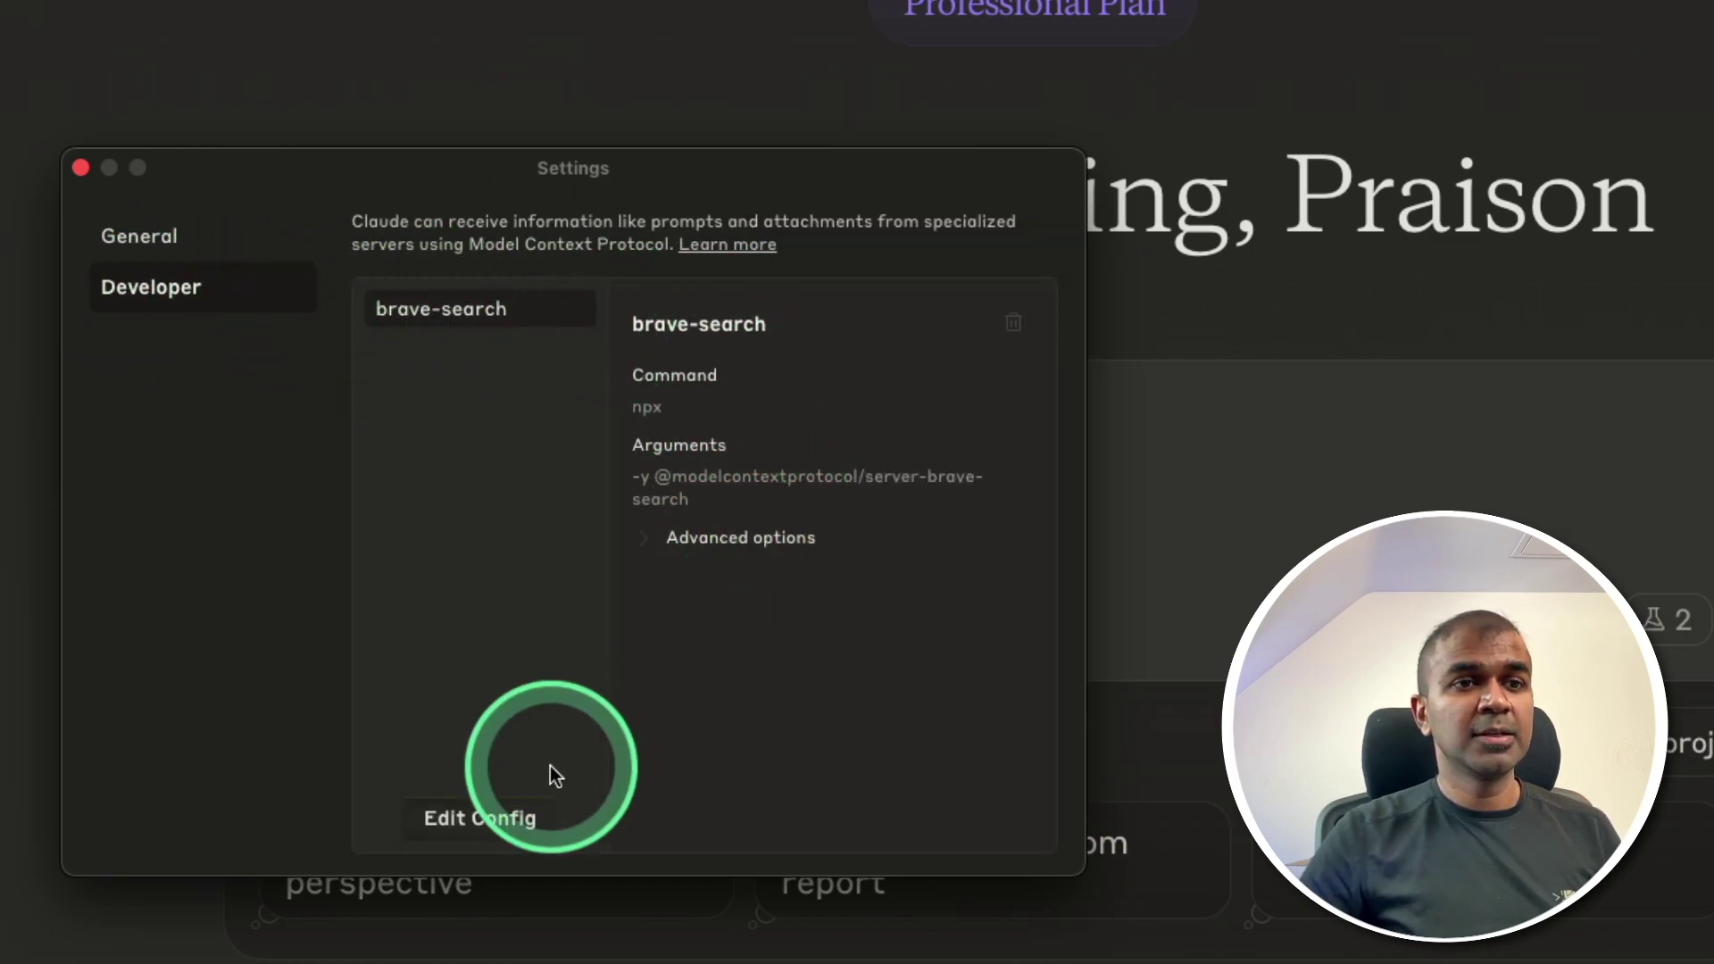
Paste a github server block after brave-search in the config and select its TOKEN placeholder
left_click(474, 818)
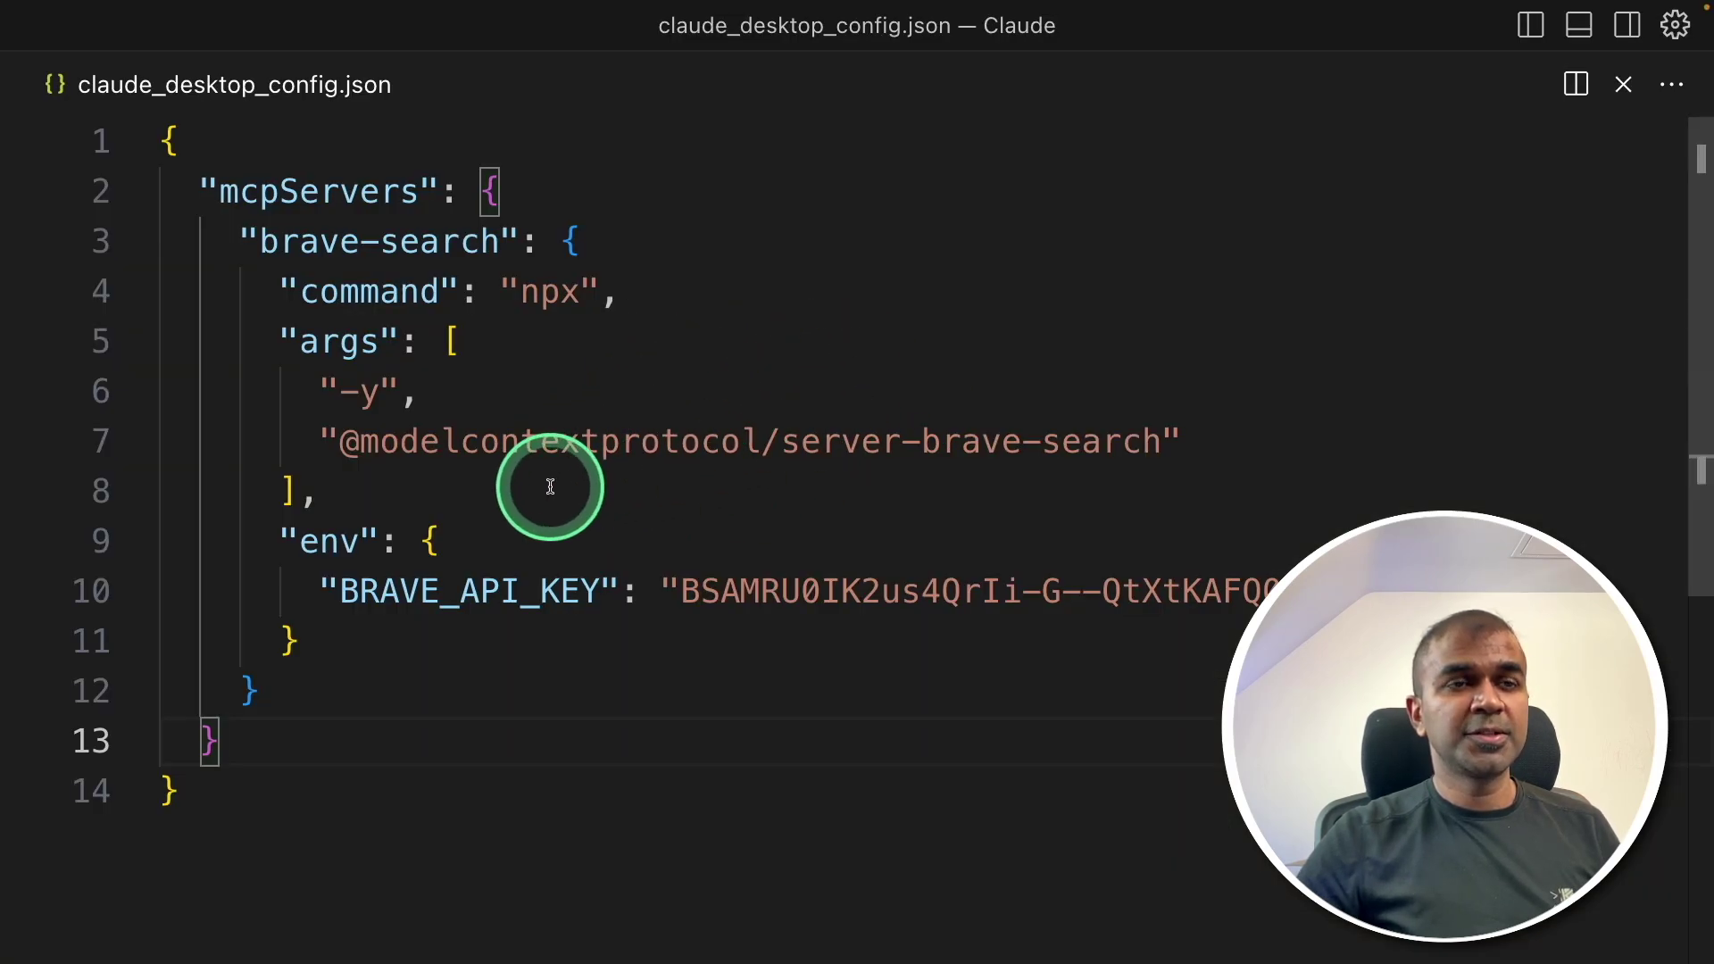
left_click(215, 493)
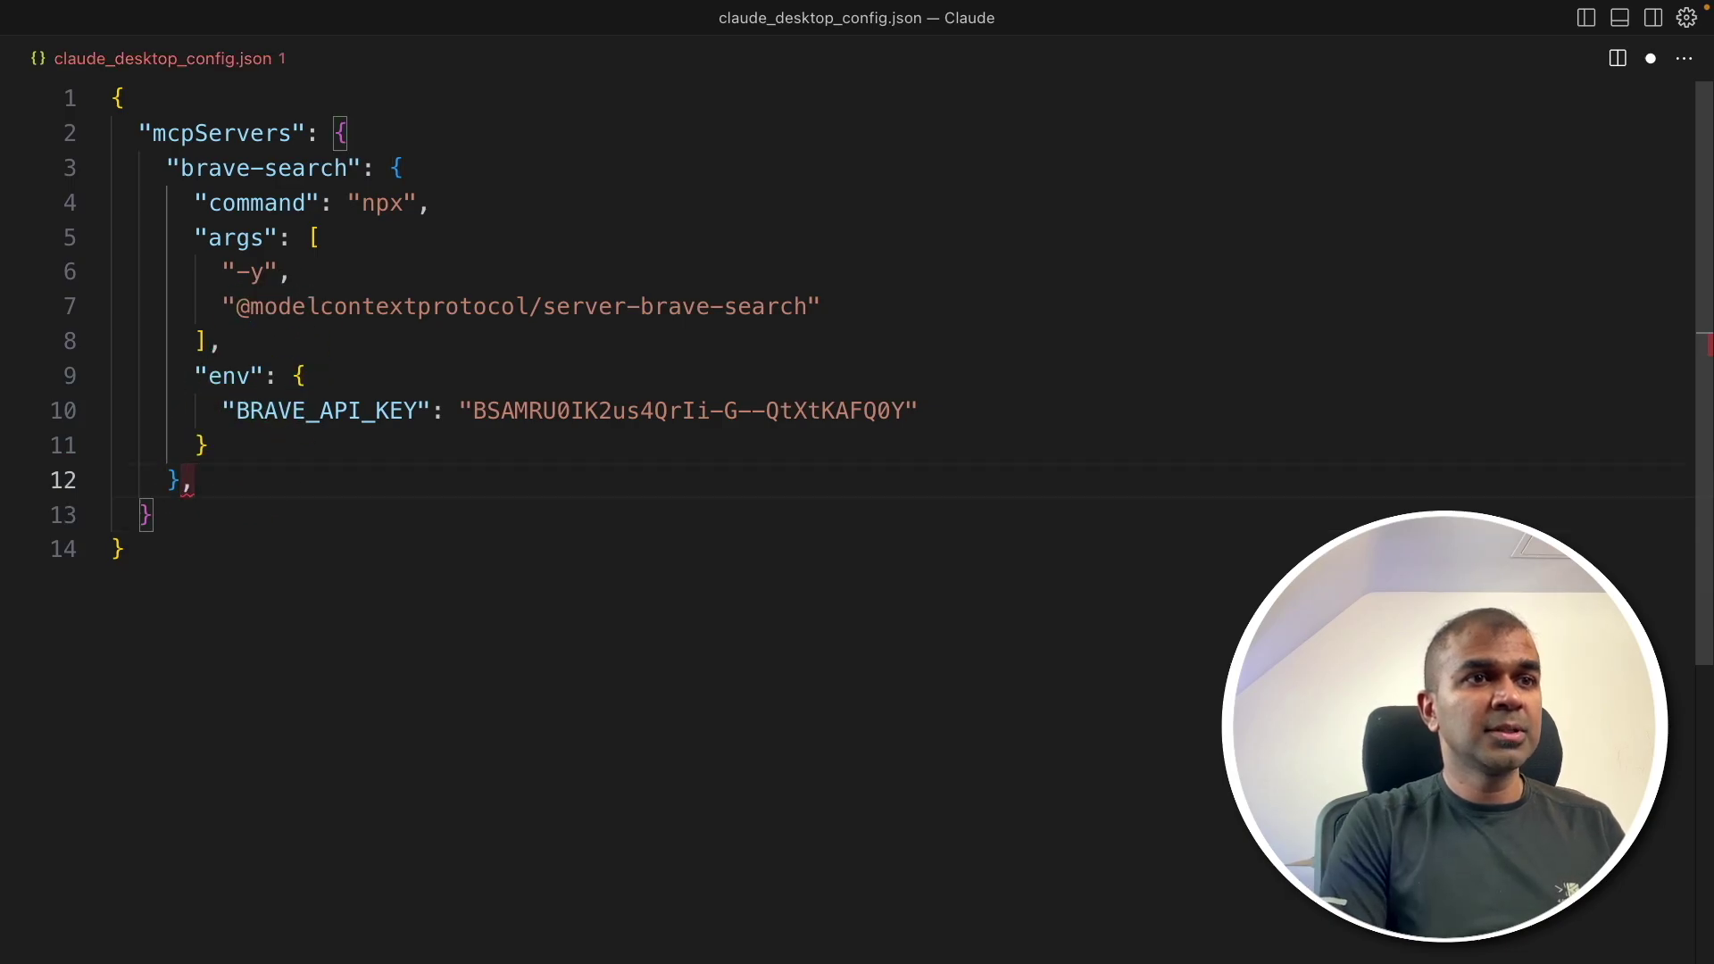
type("\"github\": {   \"command\": \"npx\",   \"args\": [     \"-y\",     \"@modelcontextprotocol/server-github\"   ],   \"env\": {     \"GITHUB_PERSONAL_ACCESS_TOKEN\": \"TOKEN\"   } }")
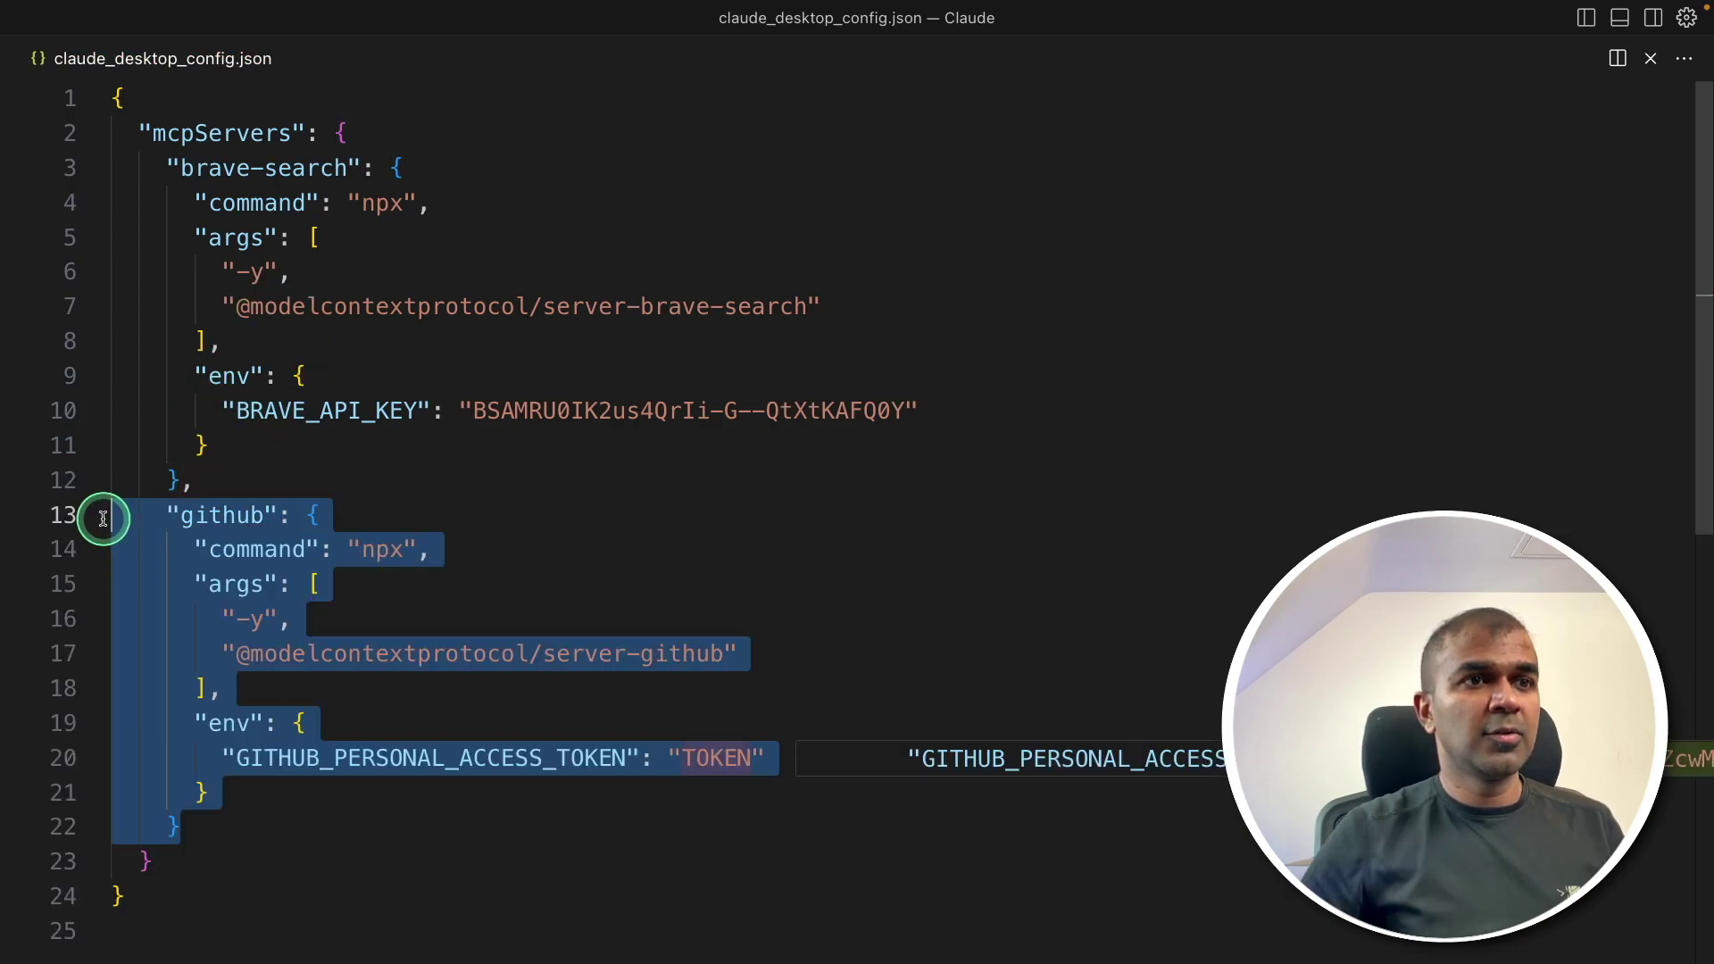
double_click(714, 760)
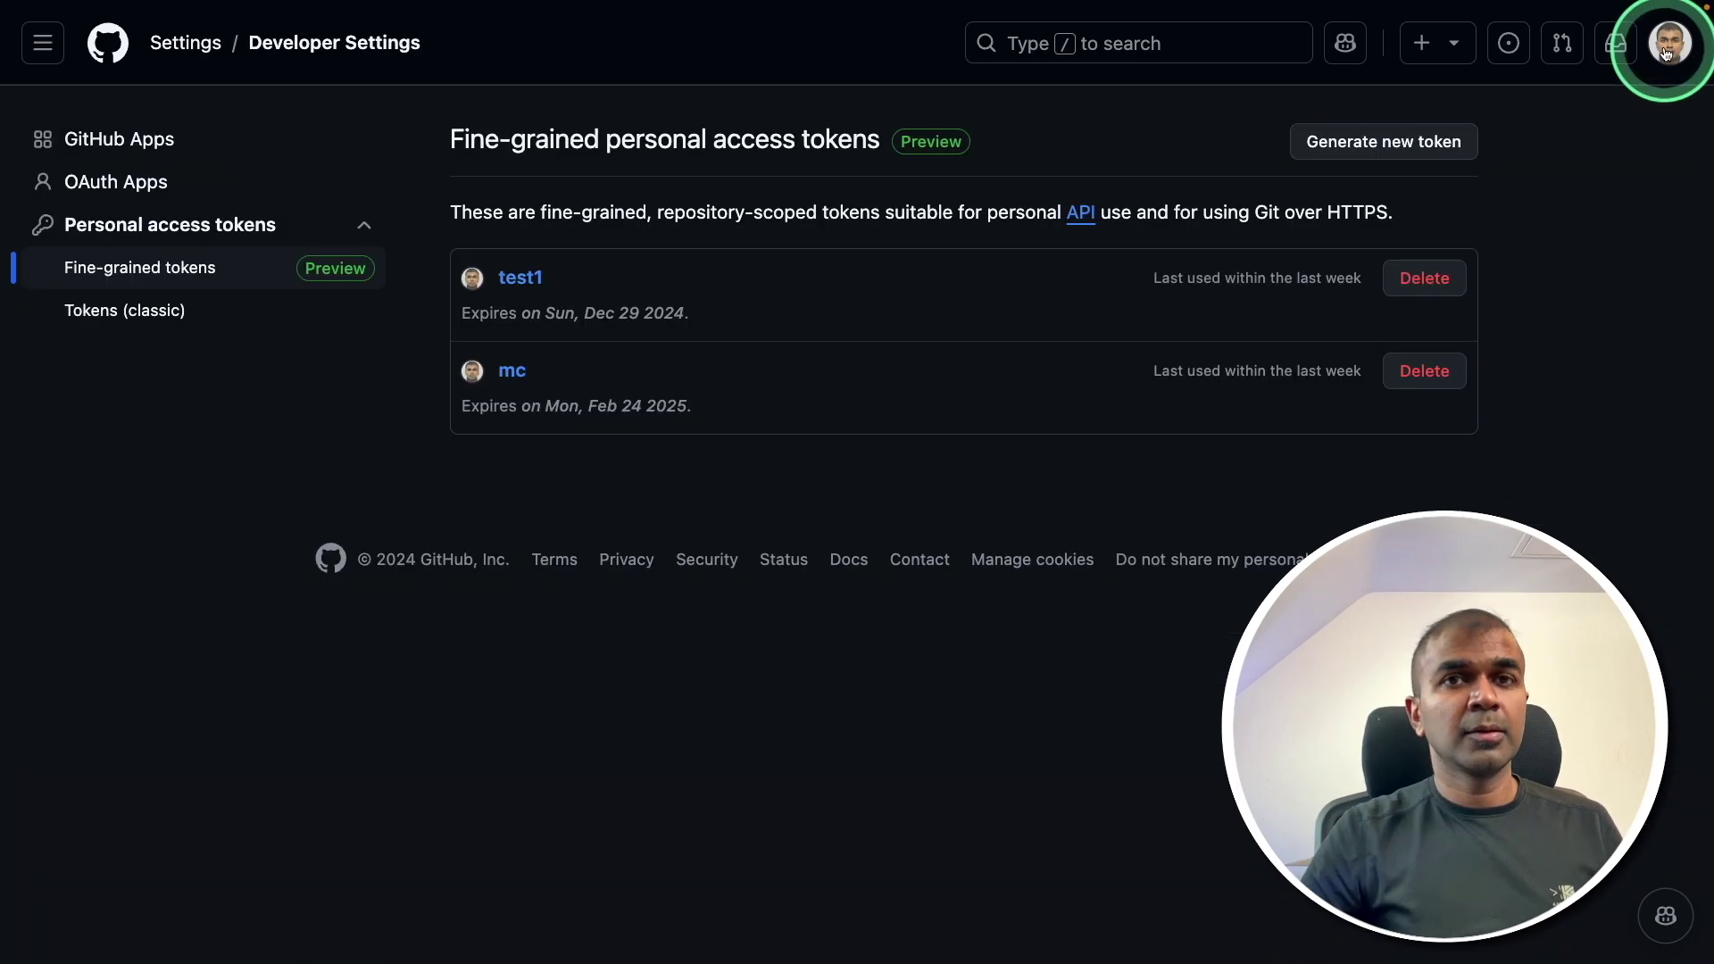
Go from the GitHub account menu to the classic personal access tokens list
left_click(1666, 44)
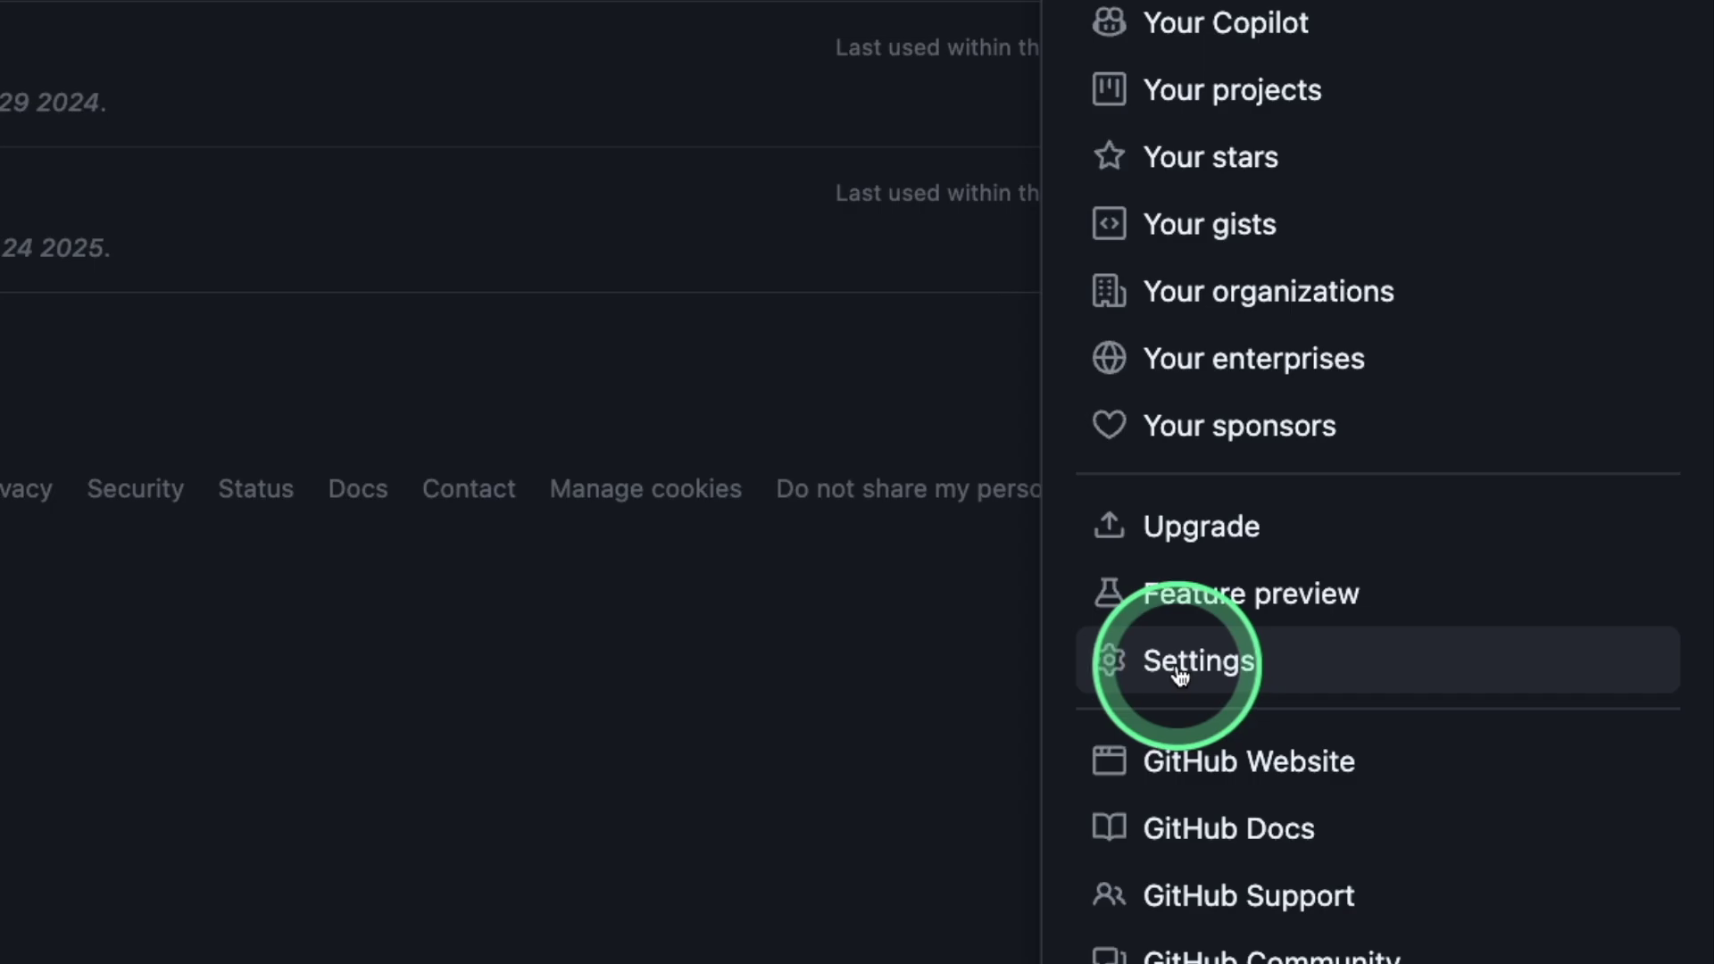
left_click(1181, 674)
left_click(170, 674)
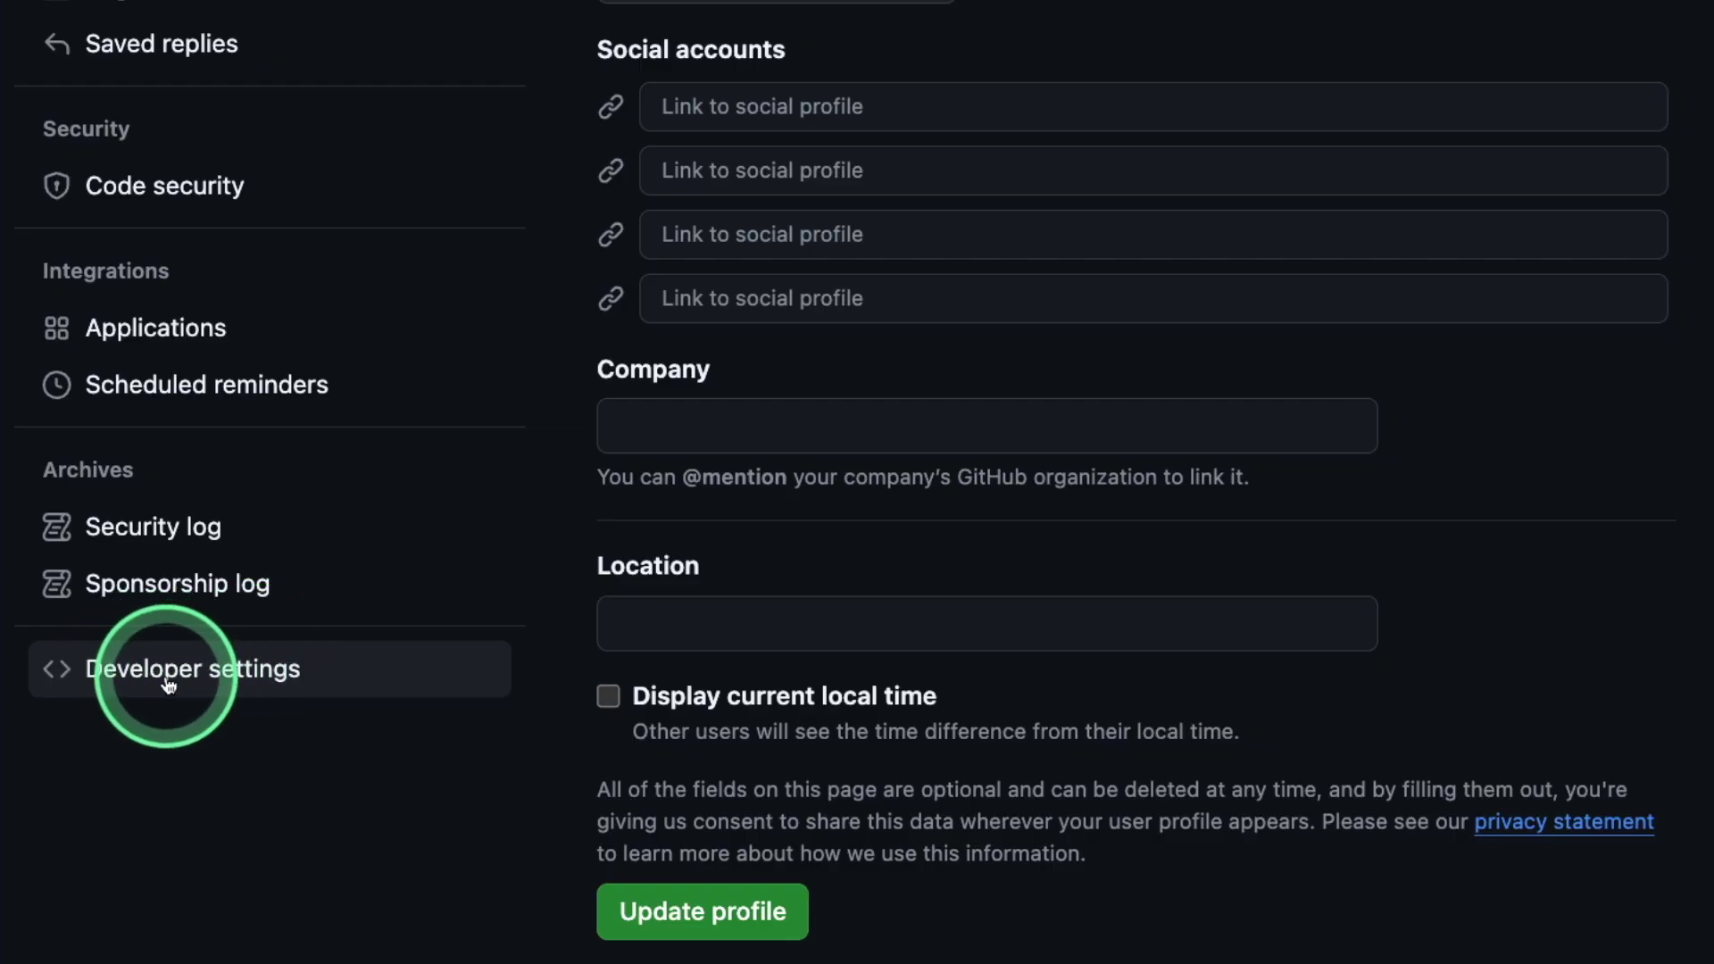
left_click(170, 500)
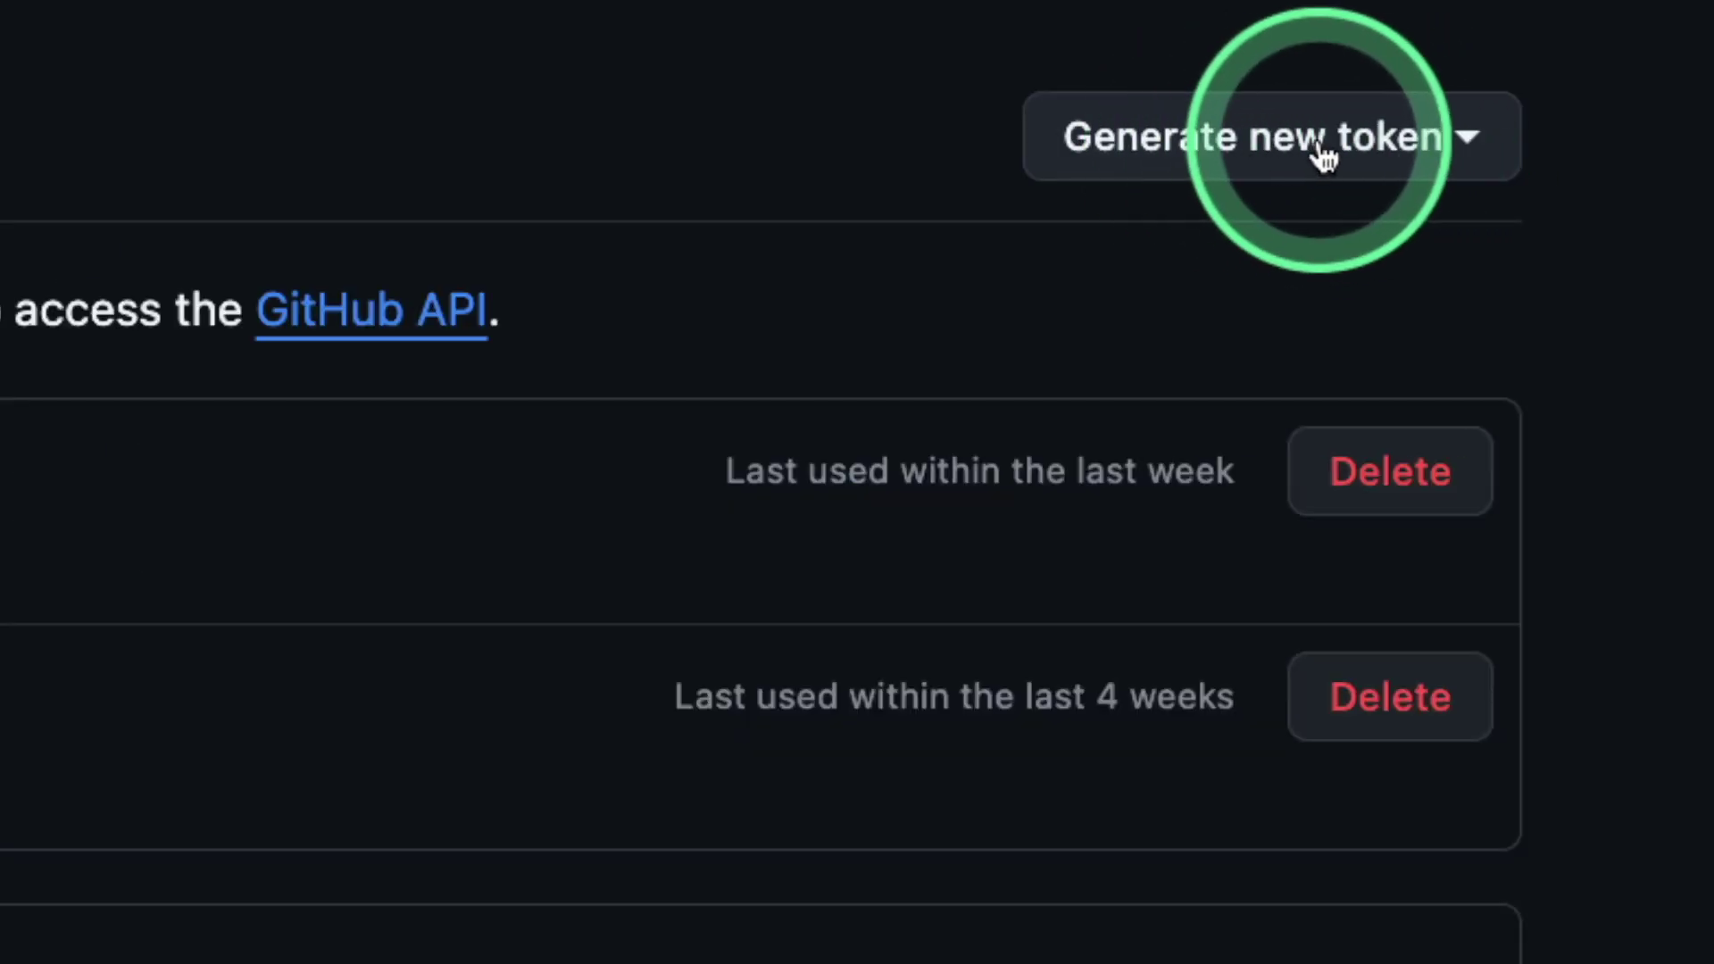
Generate a classic token noted 'praison' with full repo scope for the config file
left_click(1705, 231)
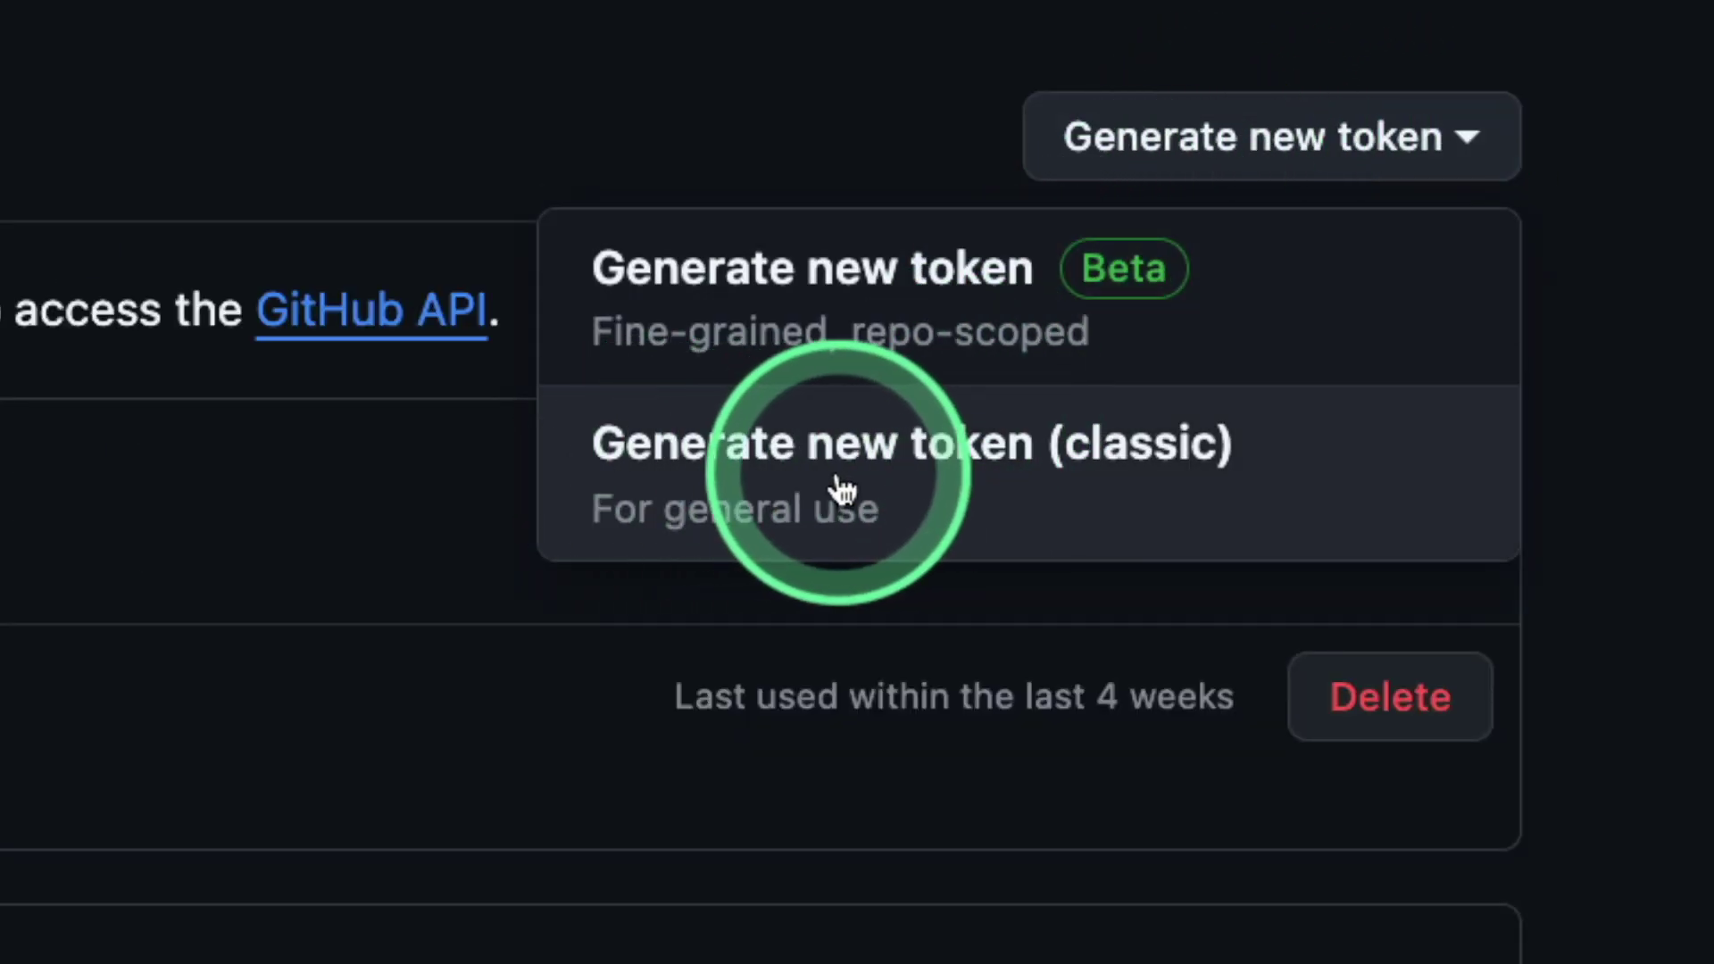
left_click(928, 491)
left_click(620, 337)
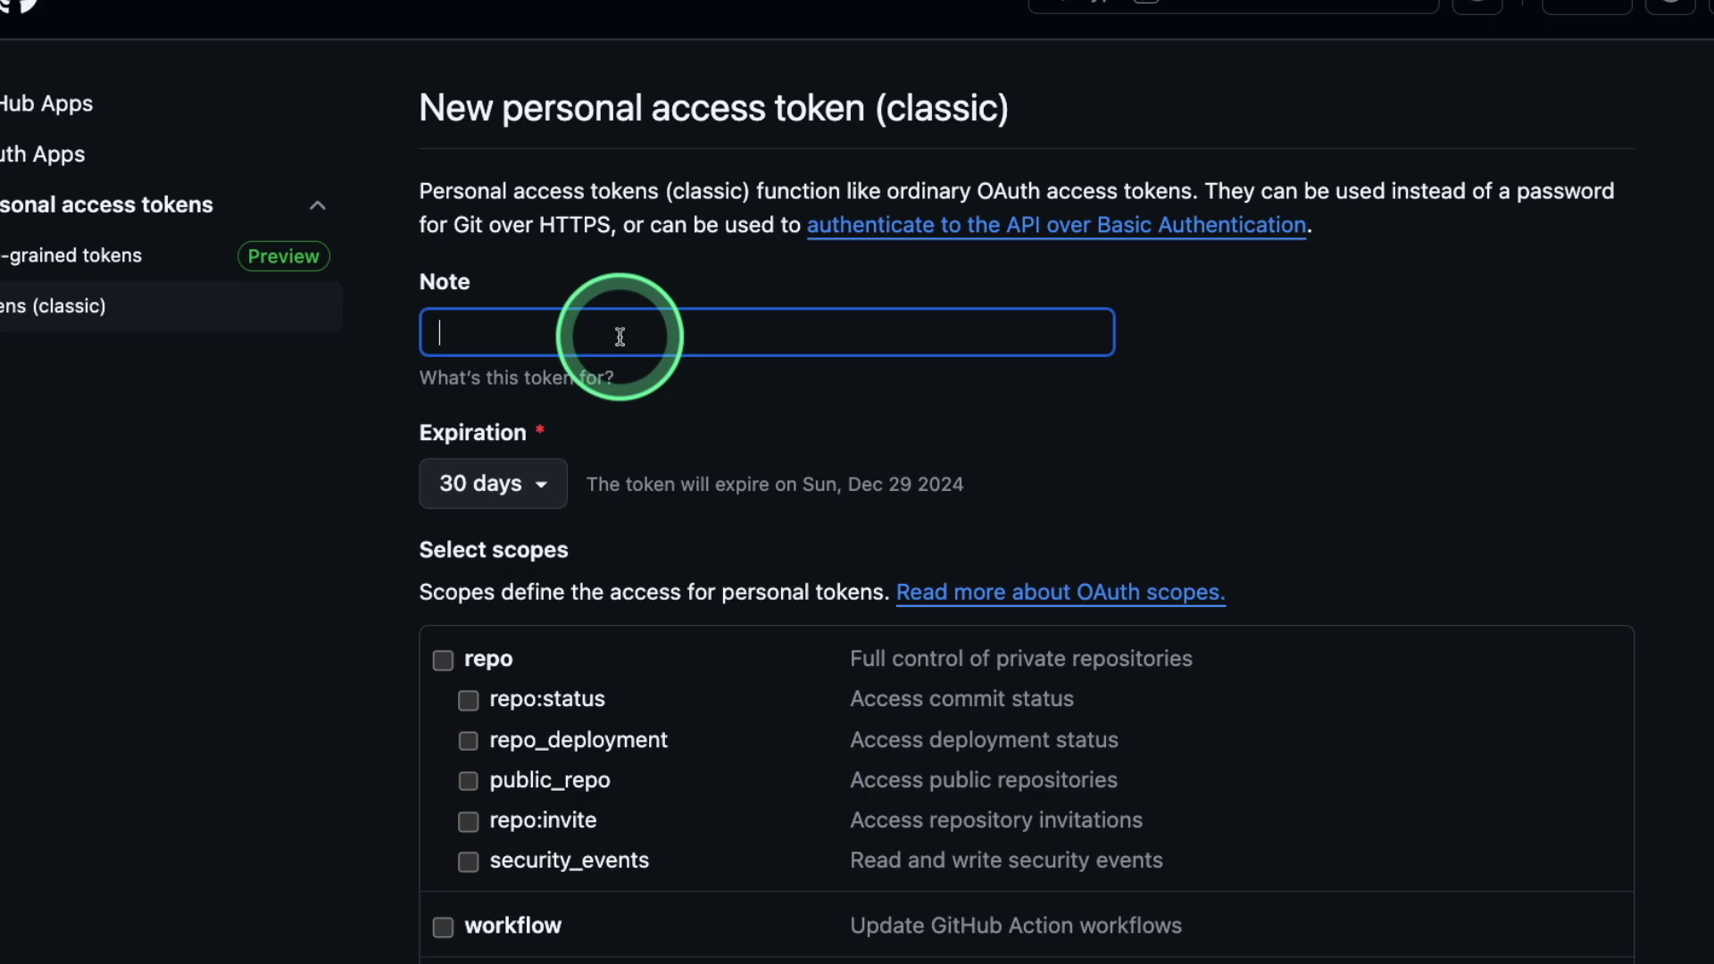
right_click(586, 336)
left_click(1417, 376)
type("praison")
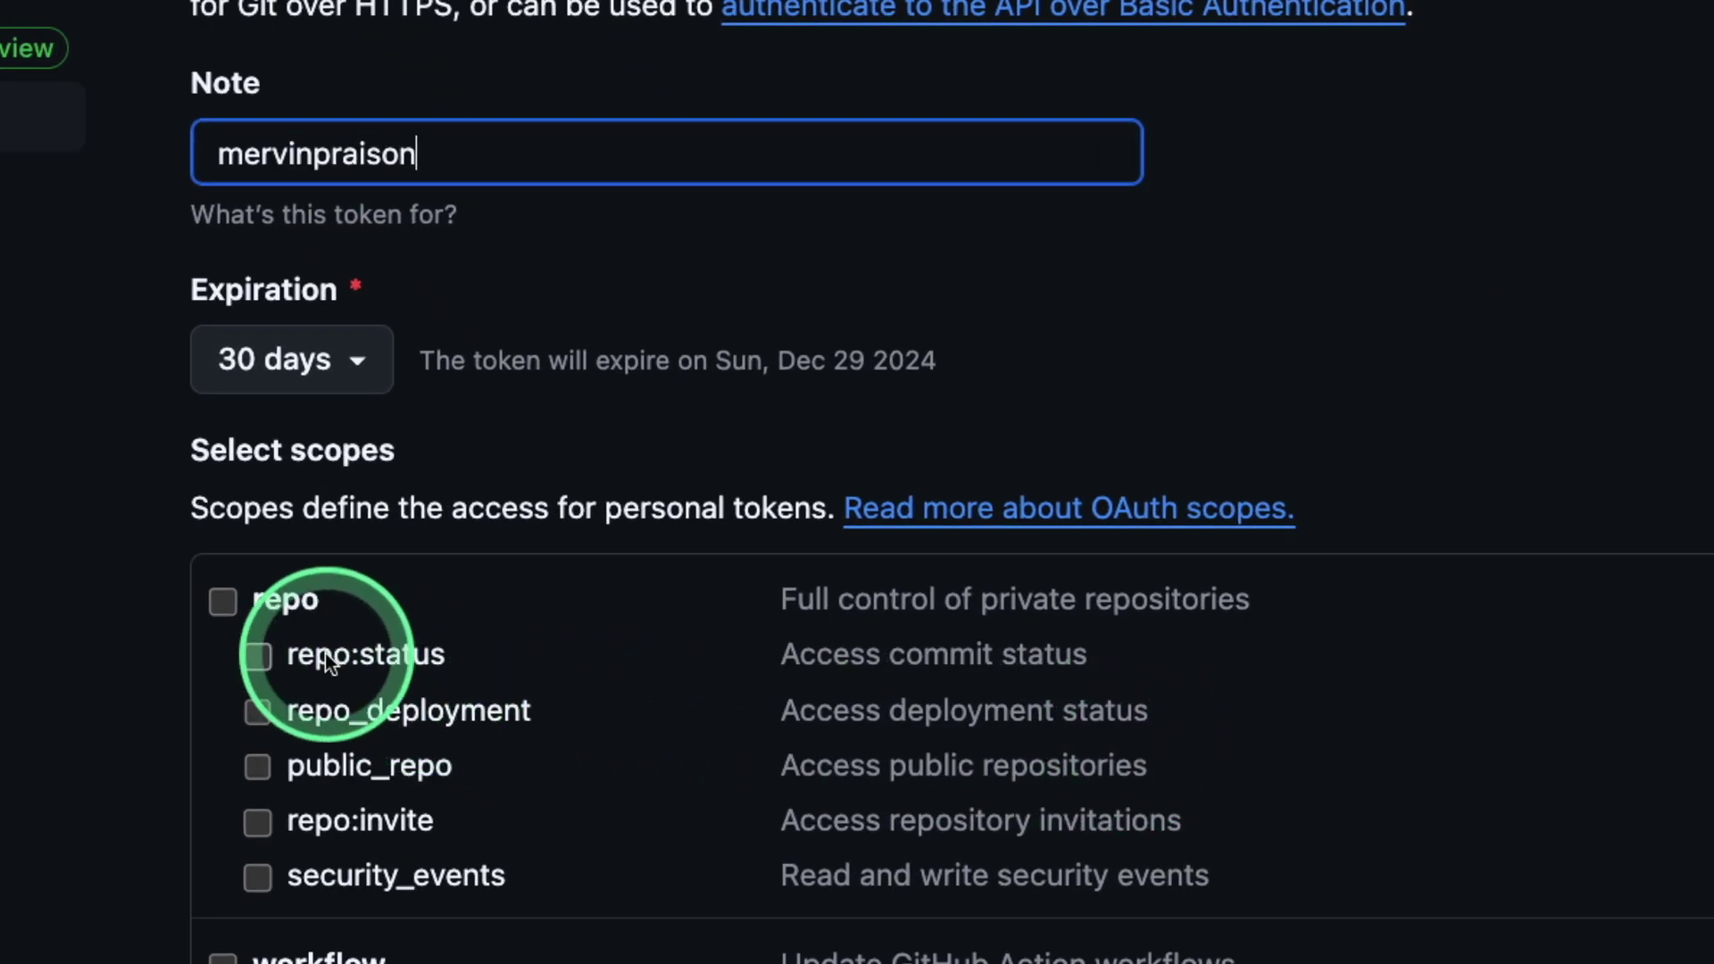
left_click(222, 603)
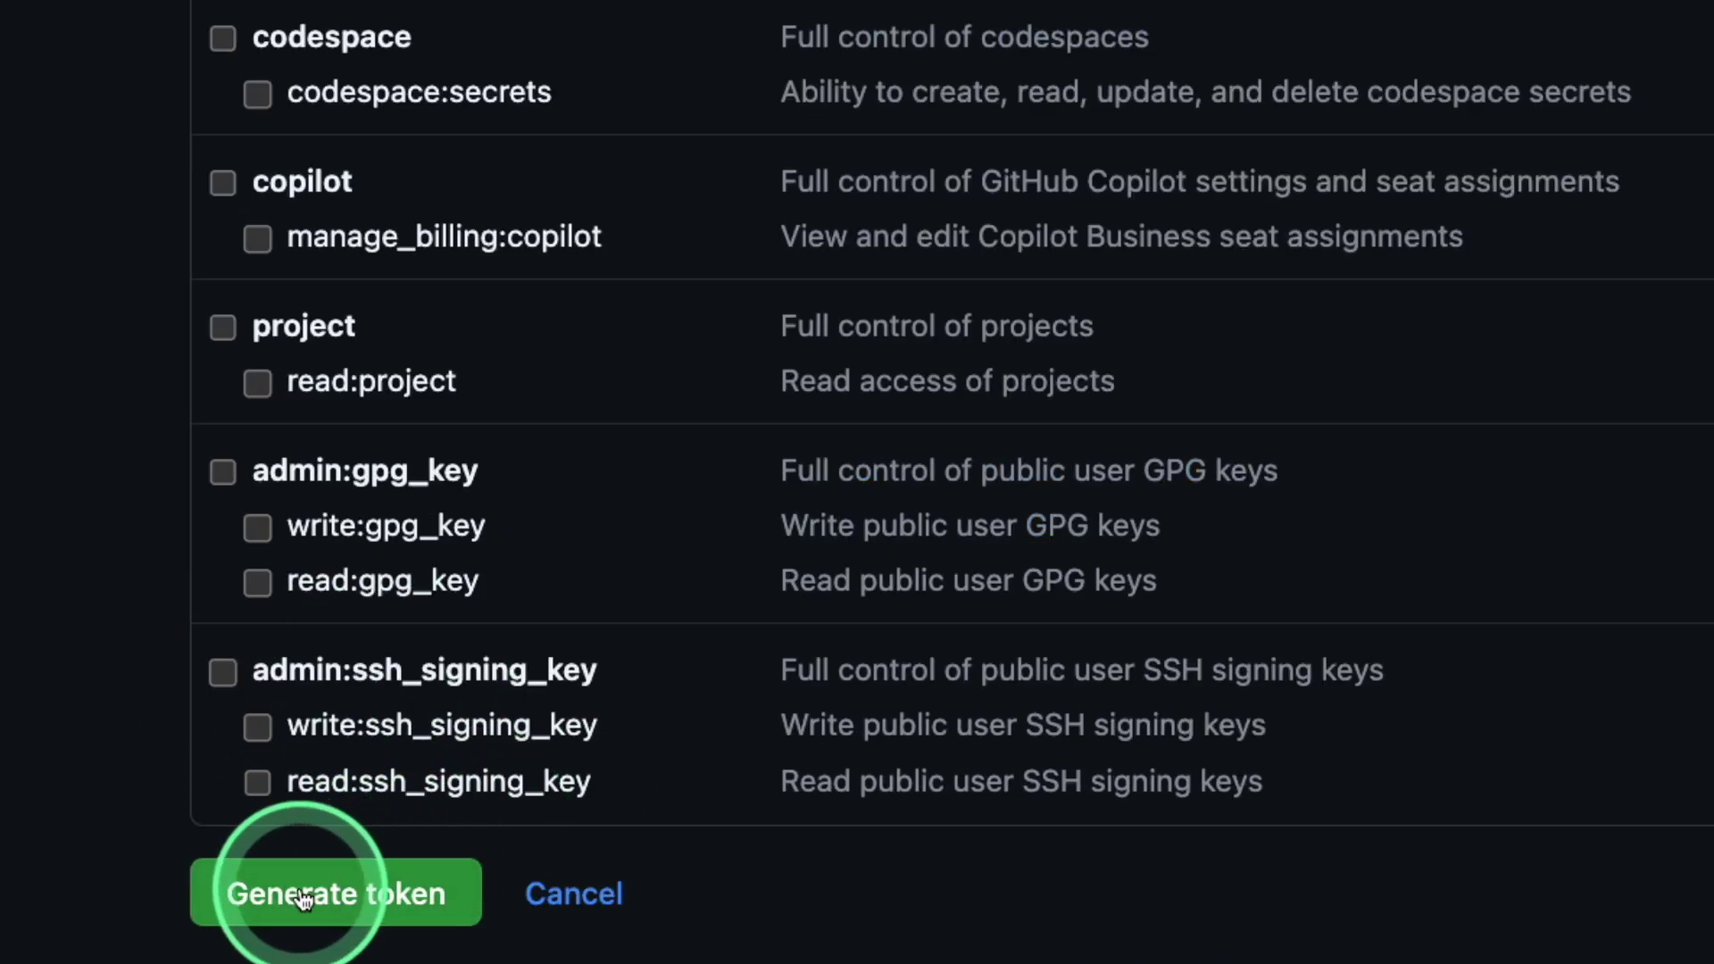
left_click(304, 898)
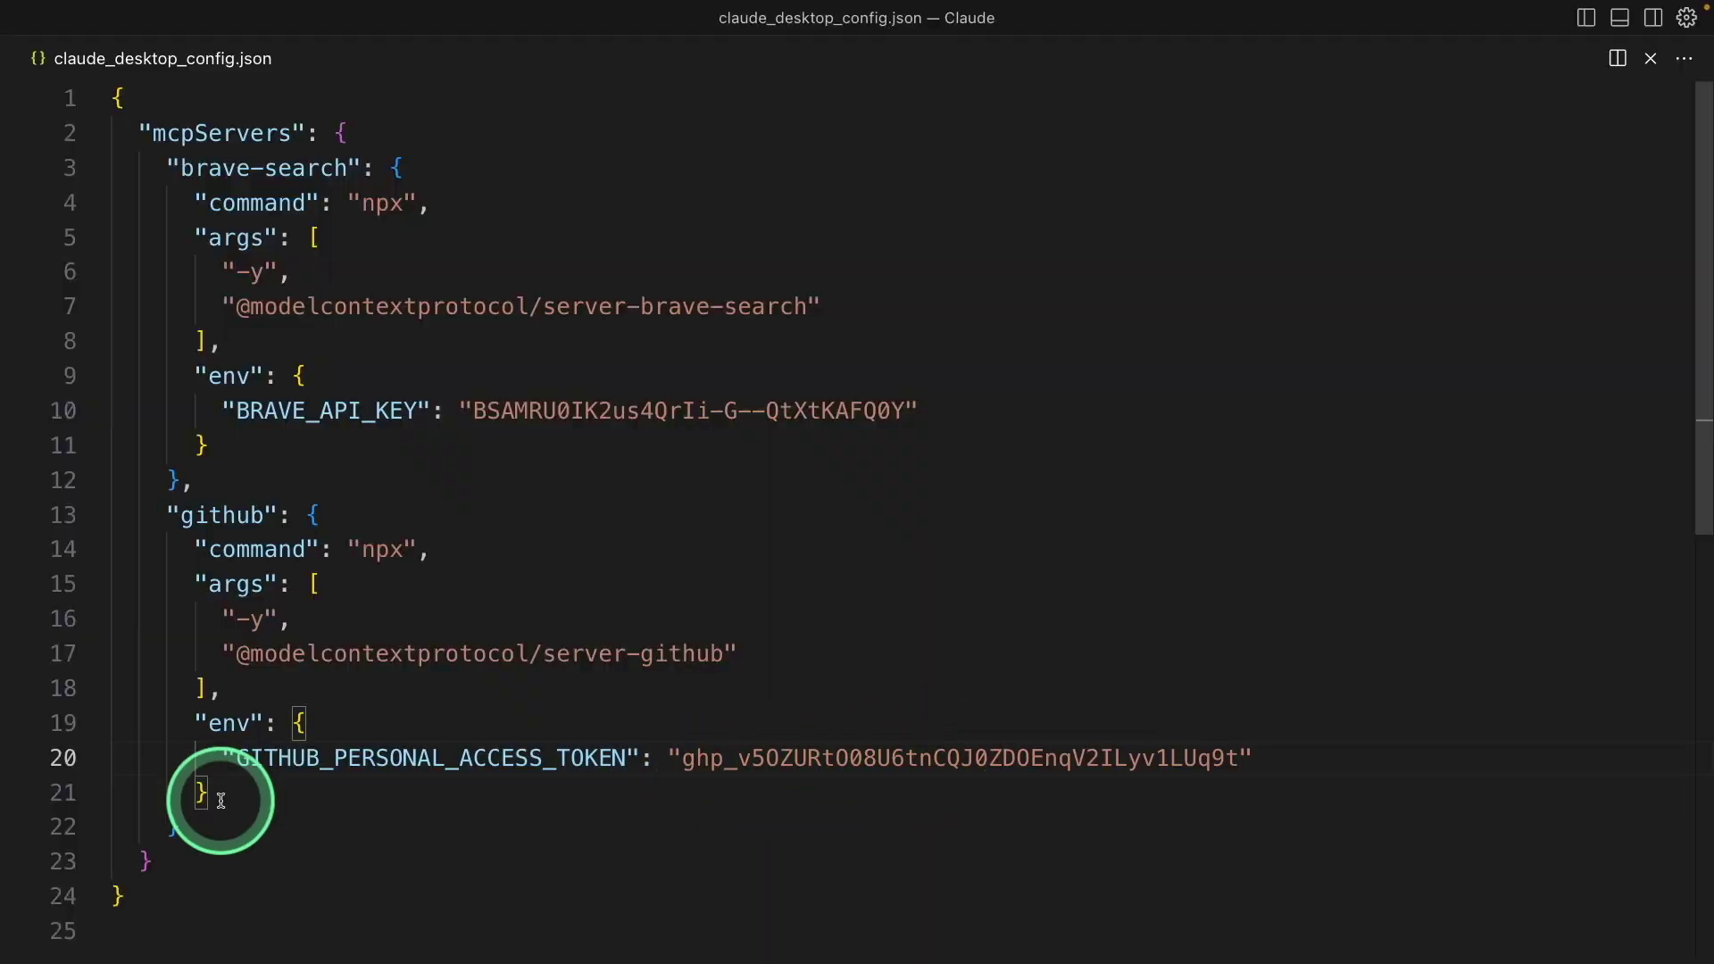
left_click_drag(169, 896, 90, 90)
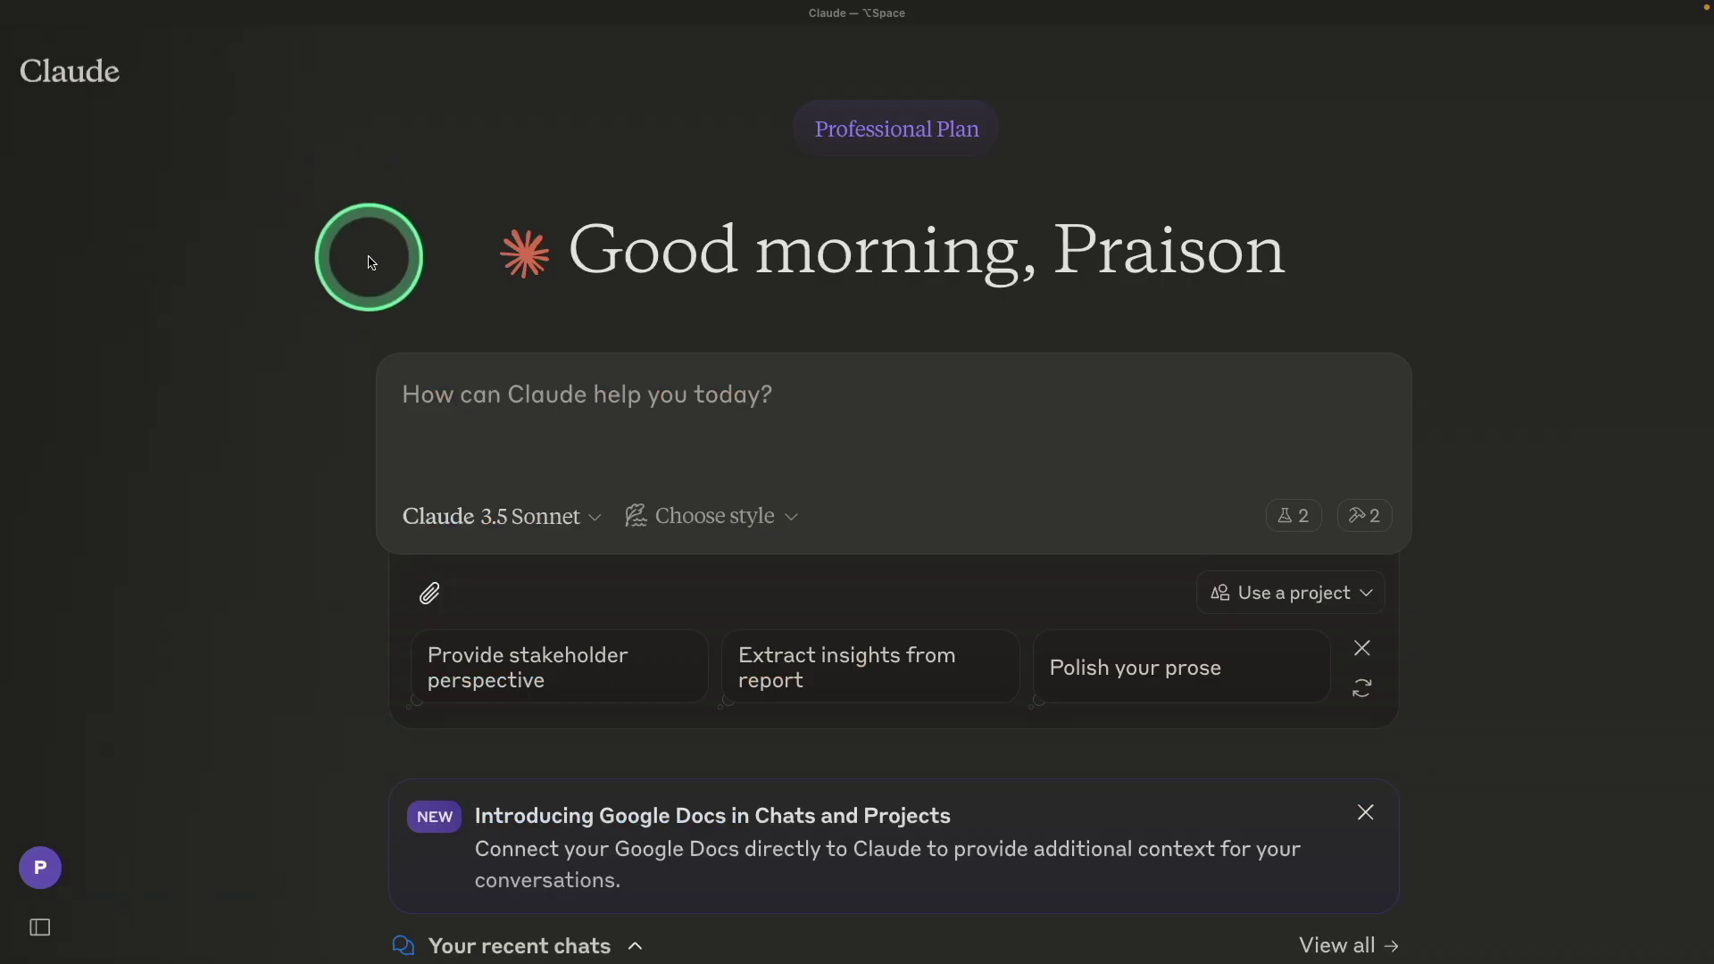
Restart Claude Desktop and review its 11 MCP tools, including create_branch and push_files
left_click(102, 18)
left_click(127, 207)
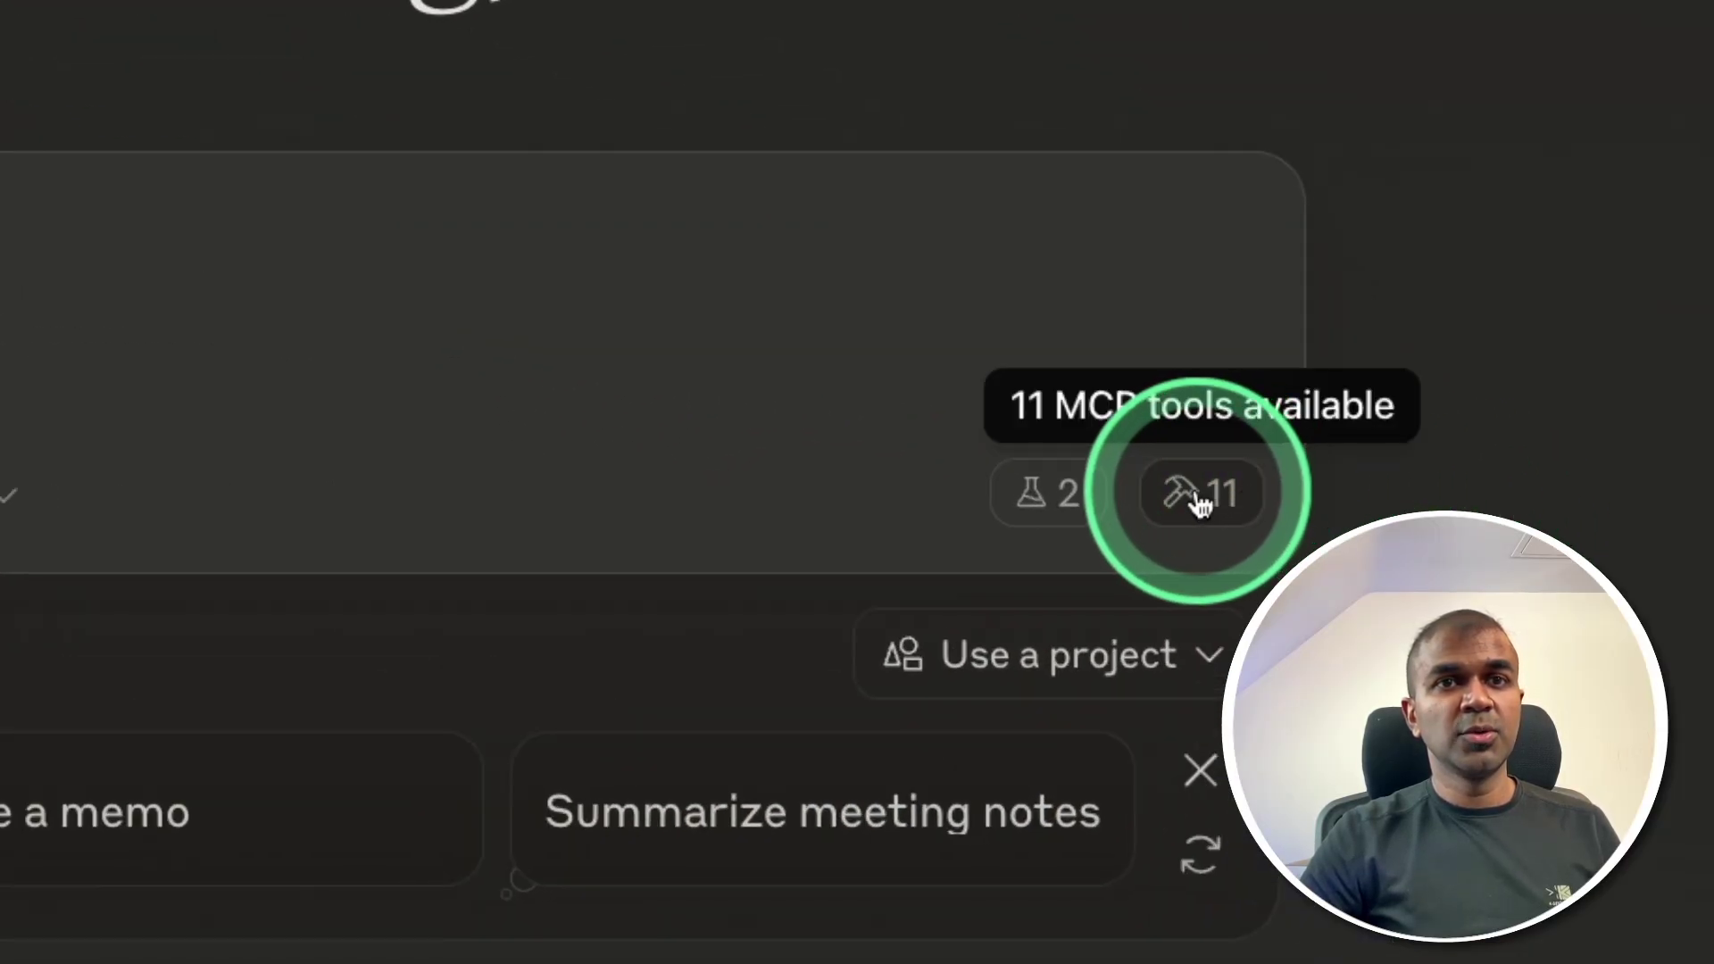
left_click(1201, 496)
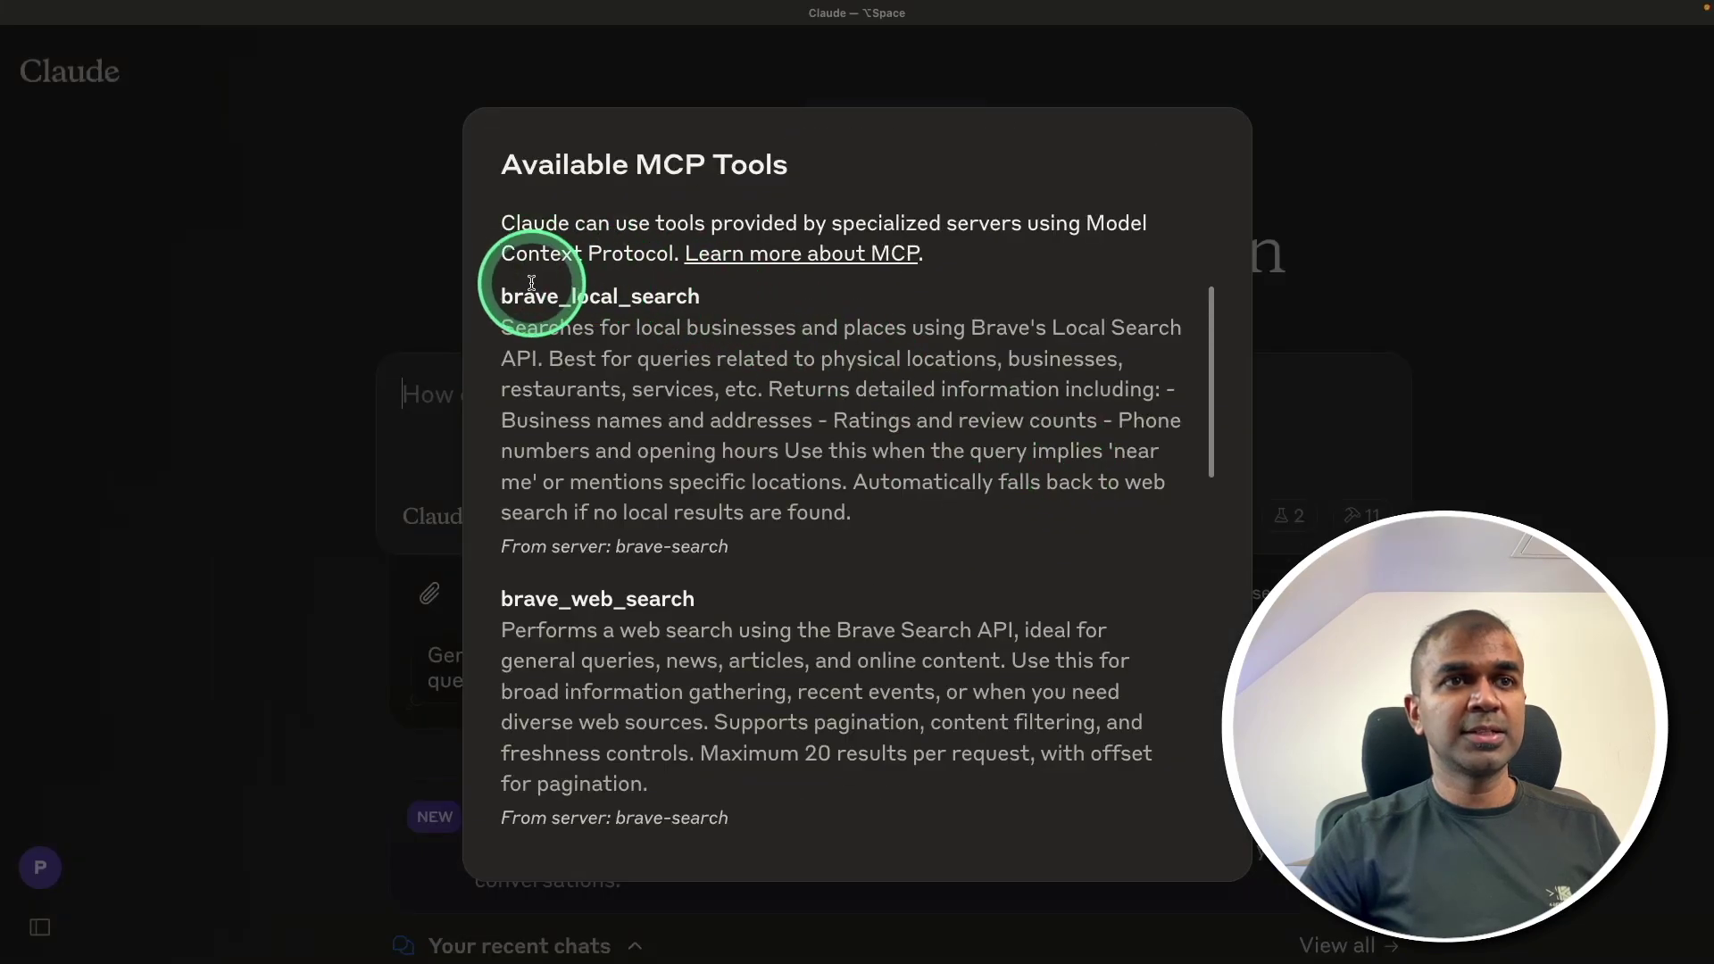
scroll(624, 422, "down", 2)
scroll(607, 480, "down", 5)
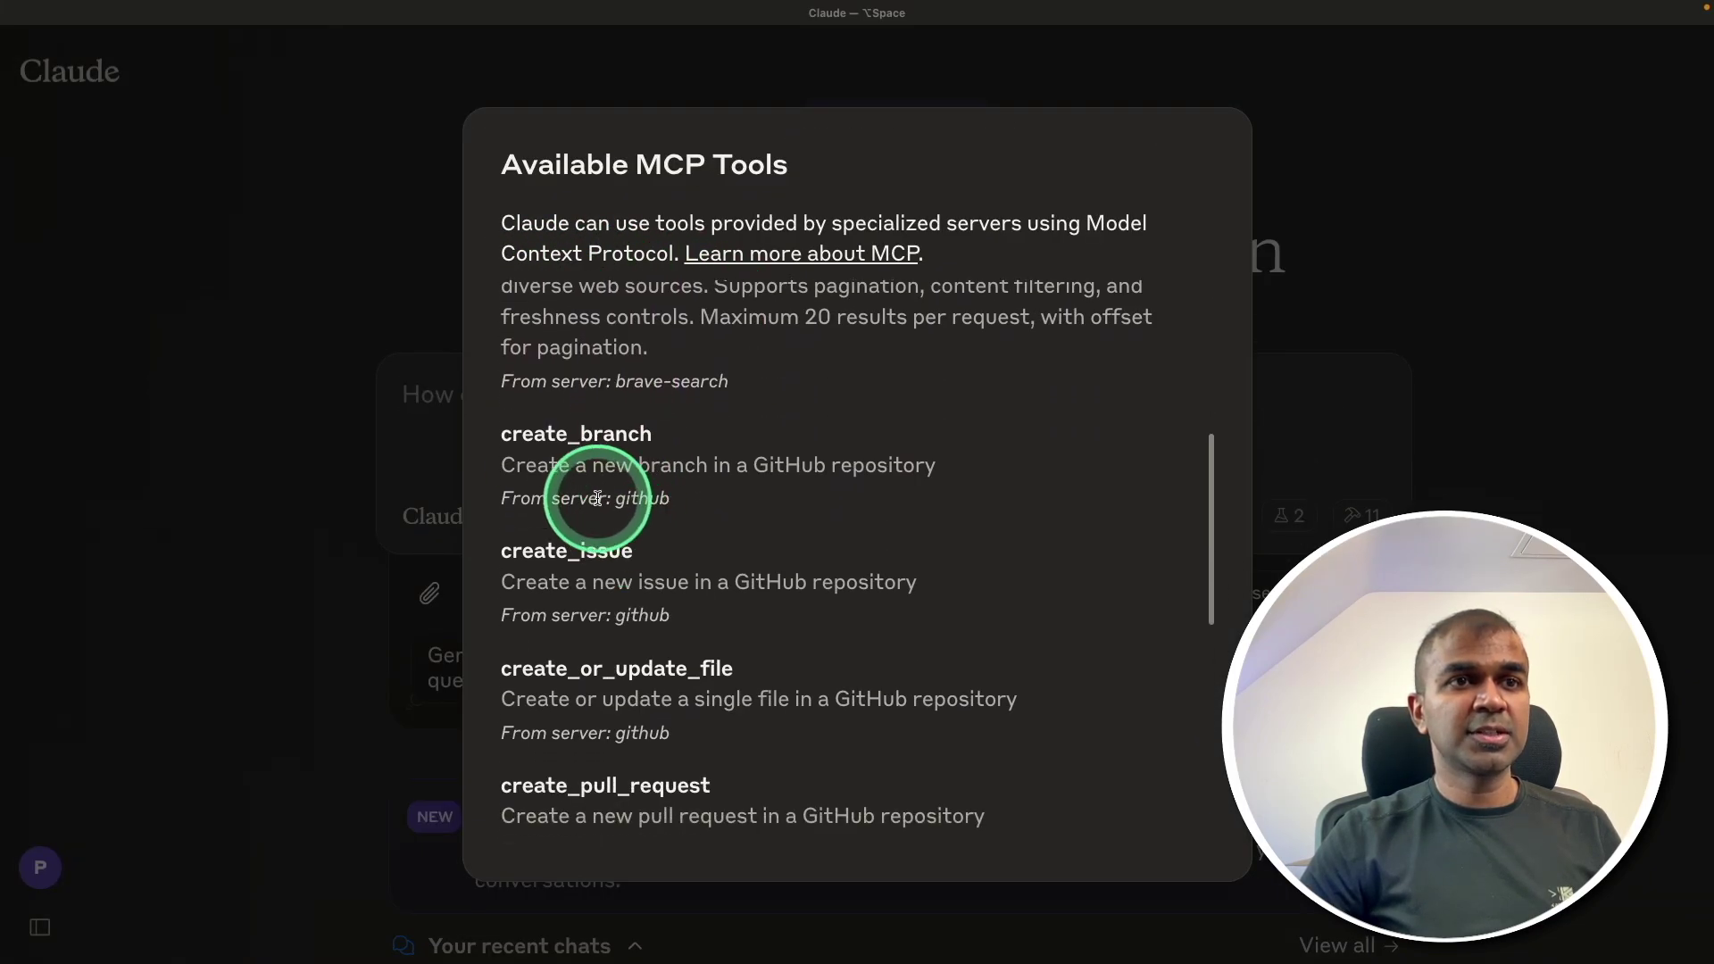
scroll(589, 536, "down", 3)
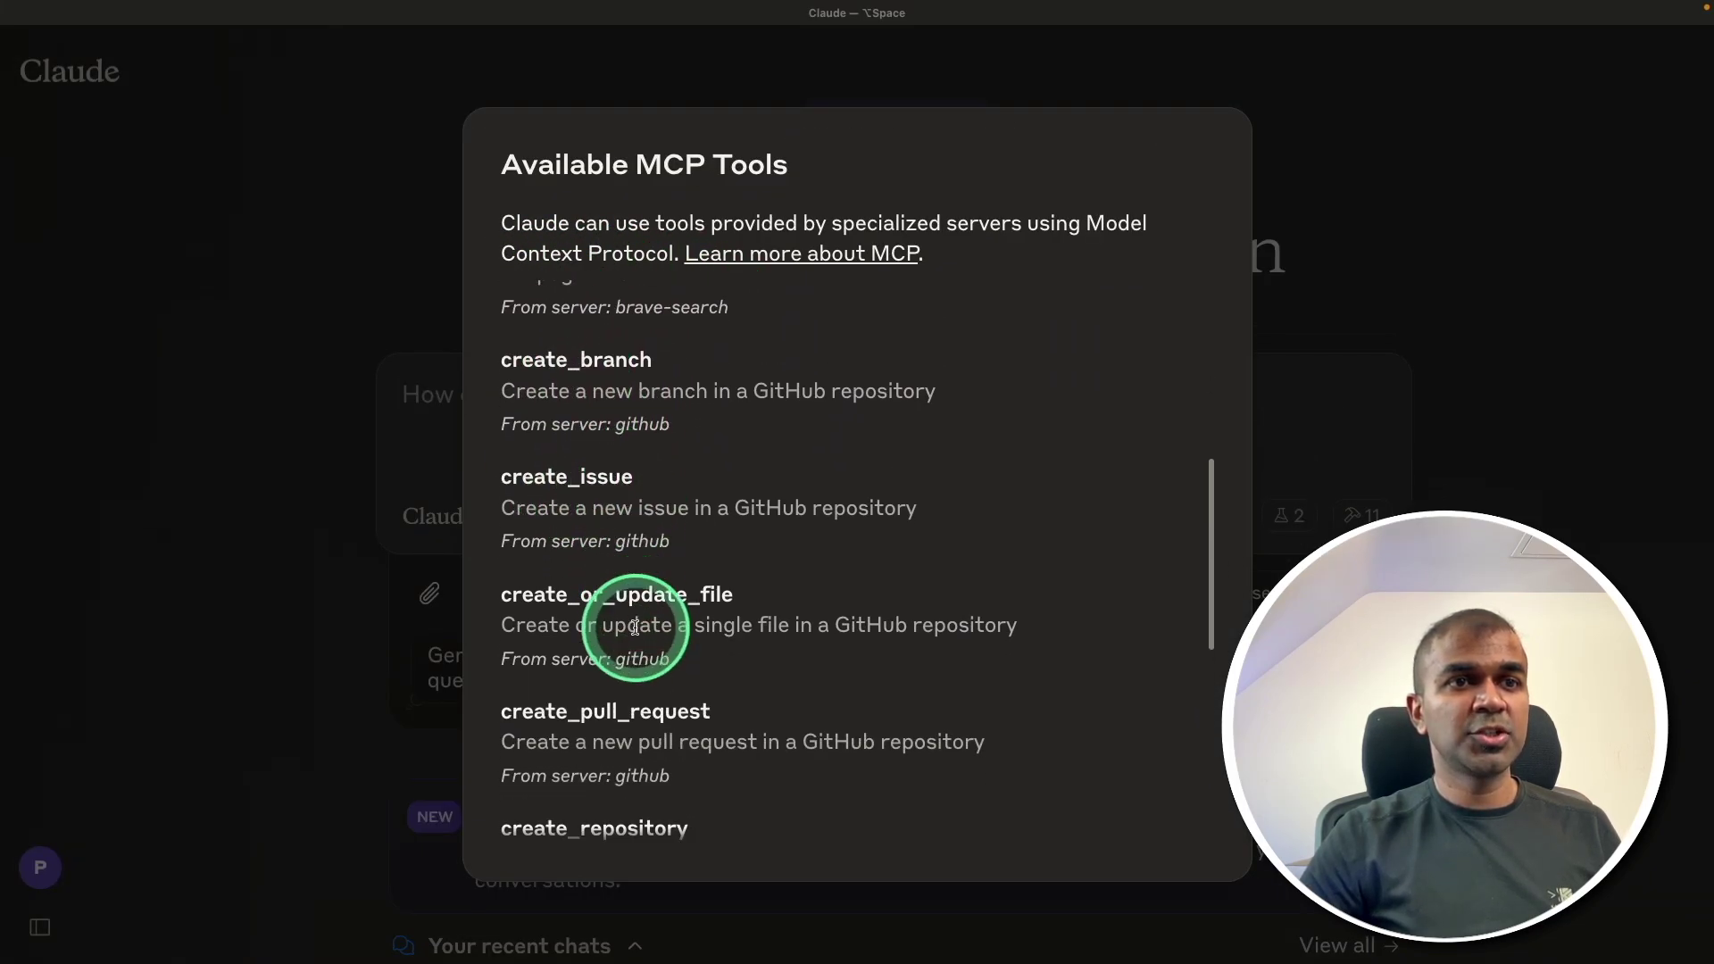
scroll(594, 628, "down", 8)
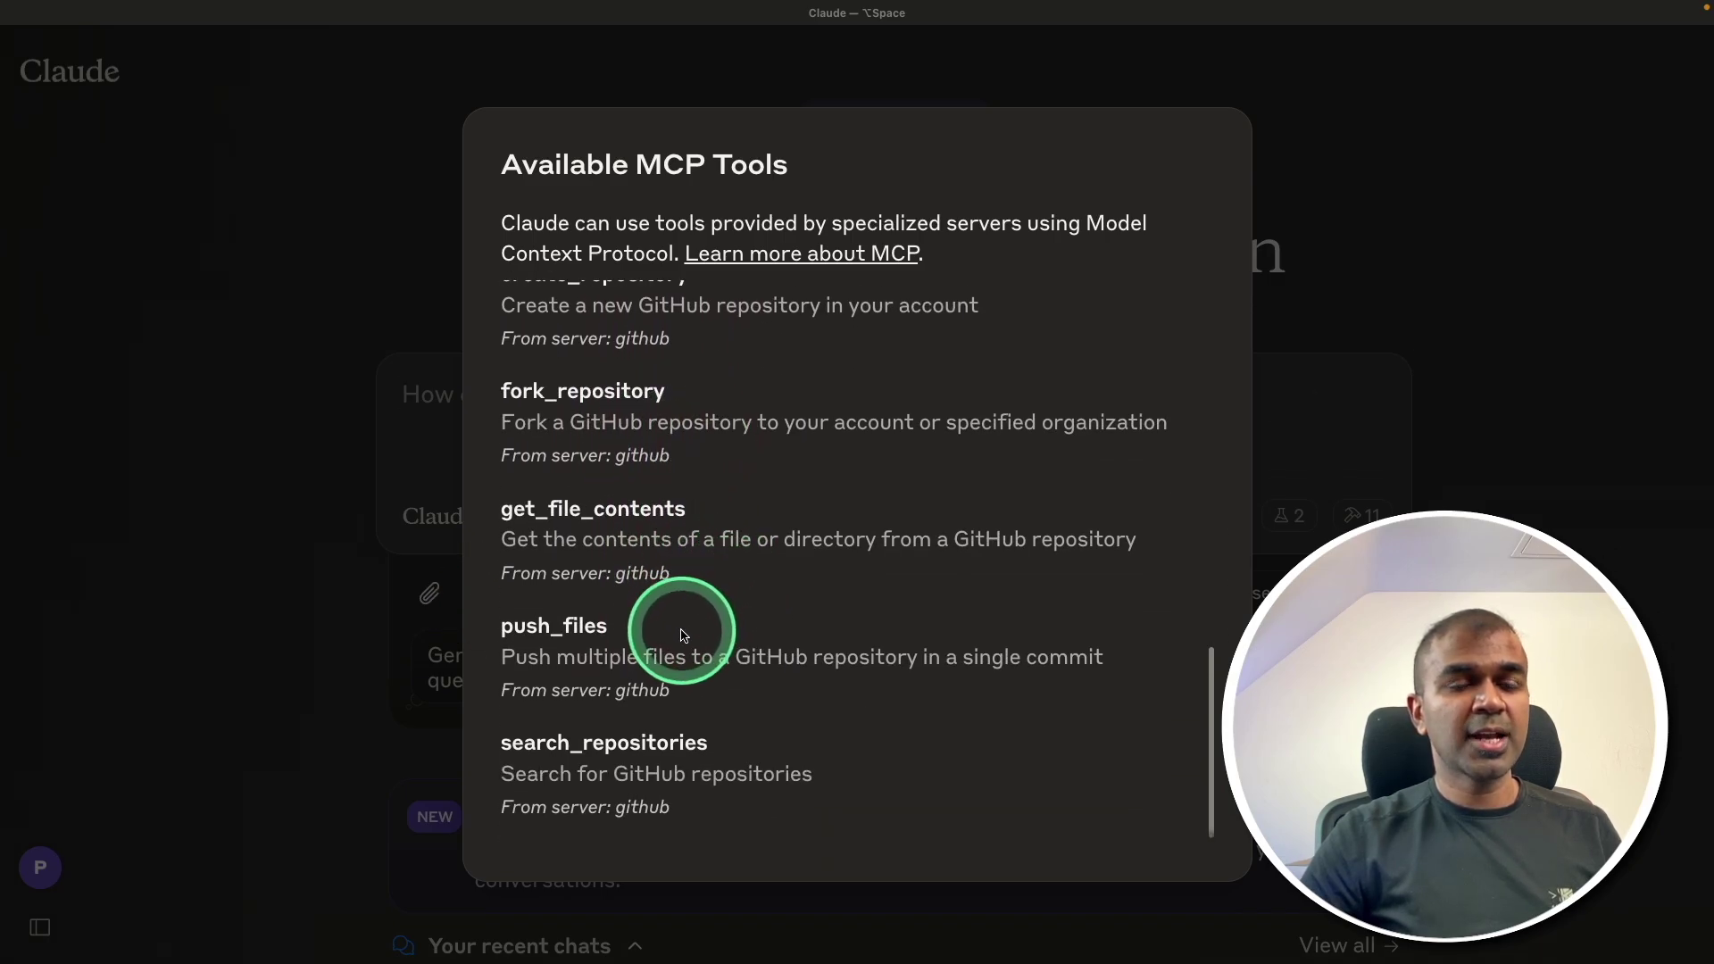
key("Escape")
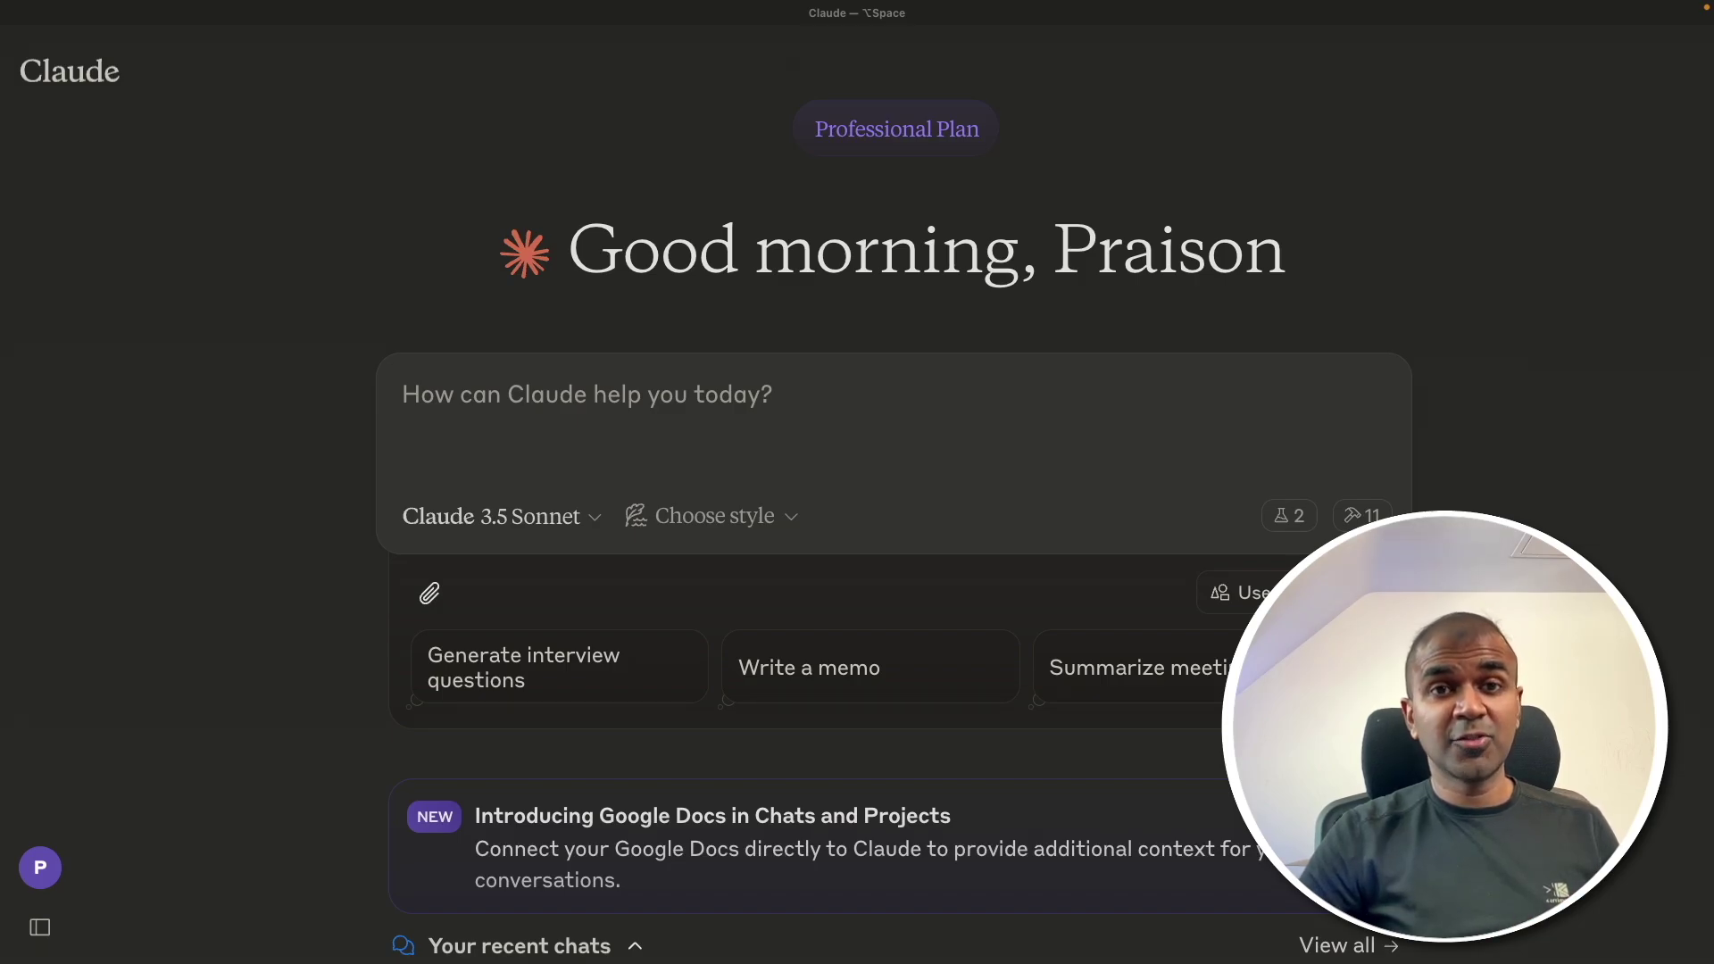
Paste the eight-step AI agency website prompt and send it to Claude
type("1. Research and identify key services typically offered by AI agencies. 2. Use the gathered information to design and develop a comprehensive website using HTML and CSS. 3. Set up a new repository named praison-ai-agency under your username MervinPraison. 4. Upload the initial website to the praison-ai-agency repository. 5. Enhance the website by refining its design and adding additional CSS styling, then commit and push the changes. 6. Open an issue suggesting further improvements or additions to the website, such as new services or features. 7. Create a new branch called feature, implement the suggested improvements, and push the updates. 8. Submit a pull request to merge the changes from the feature branch into the main branch. Github username:MervinPraison")
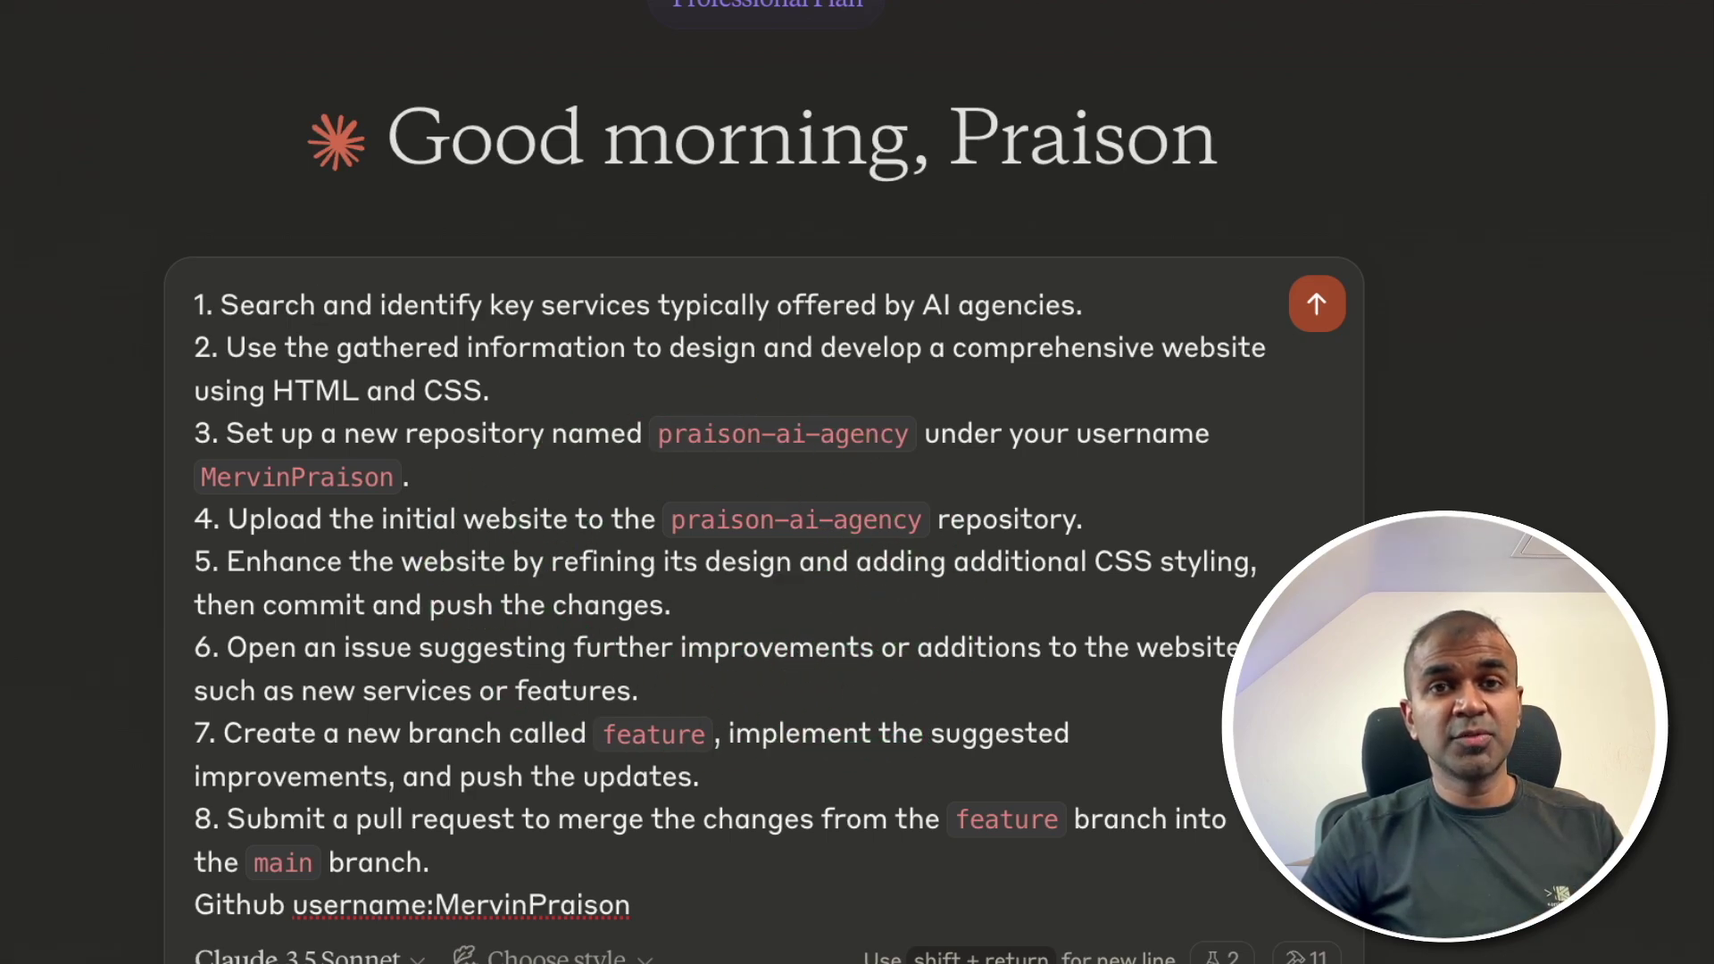
left_click(798, 891)
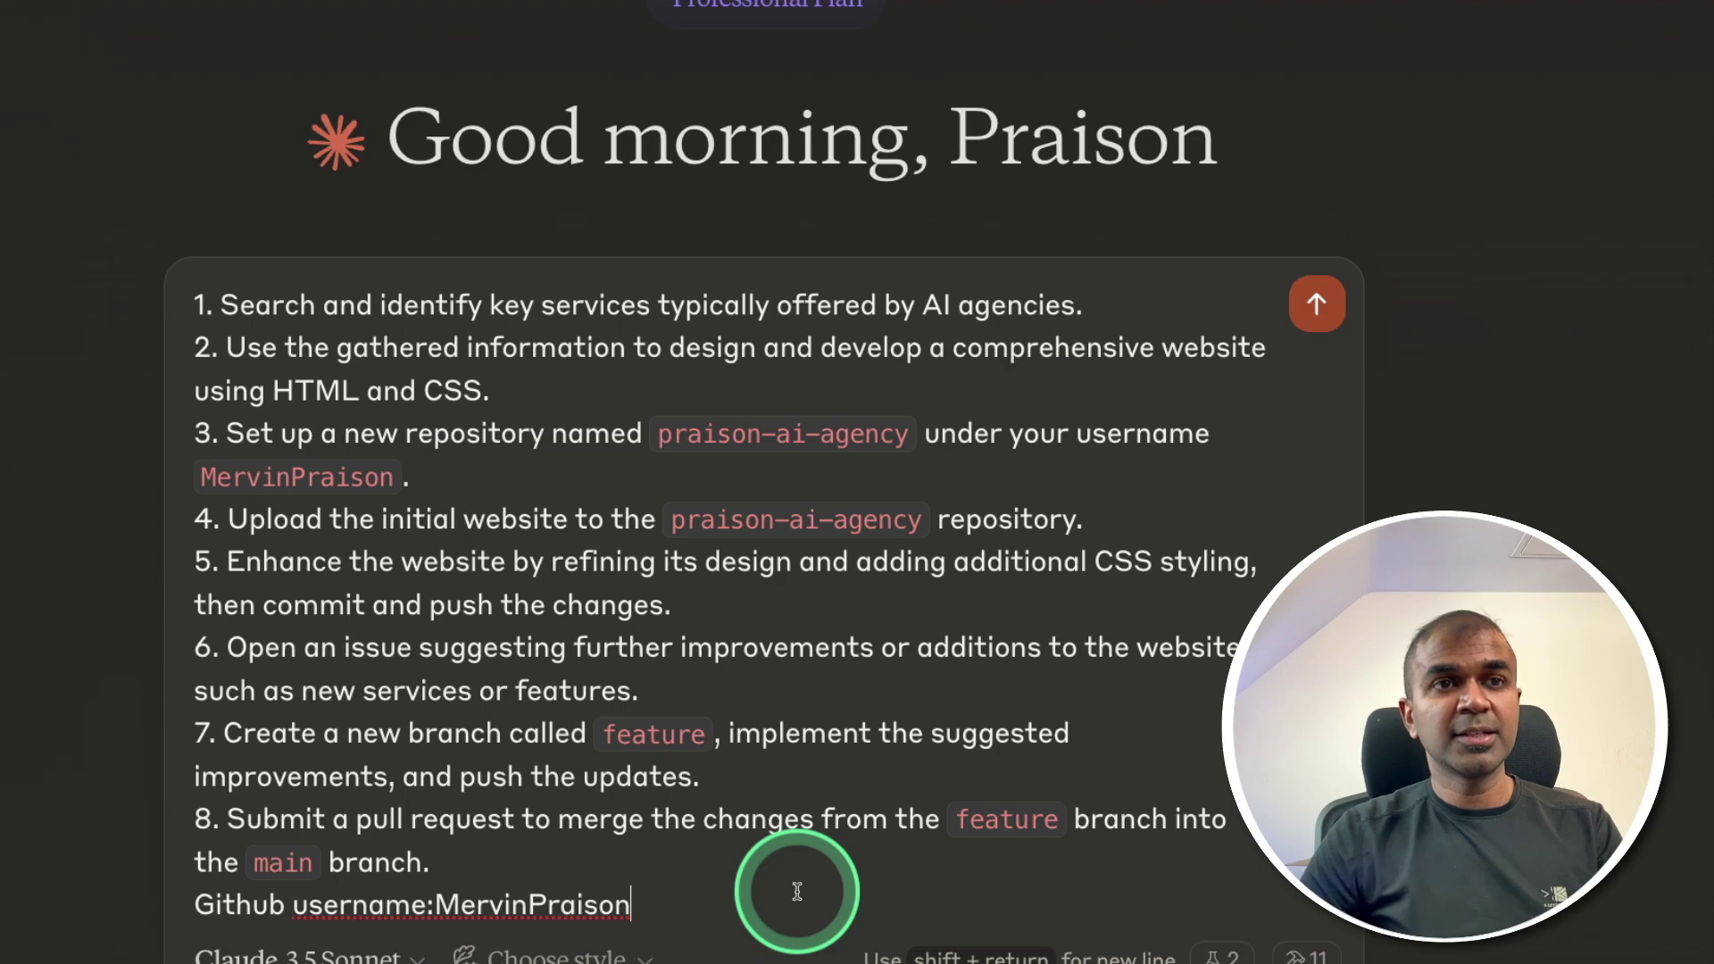
key("Return")
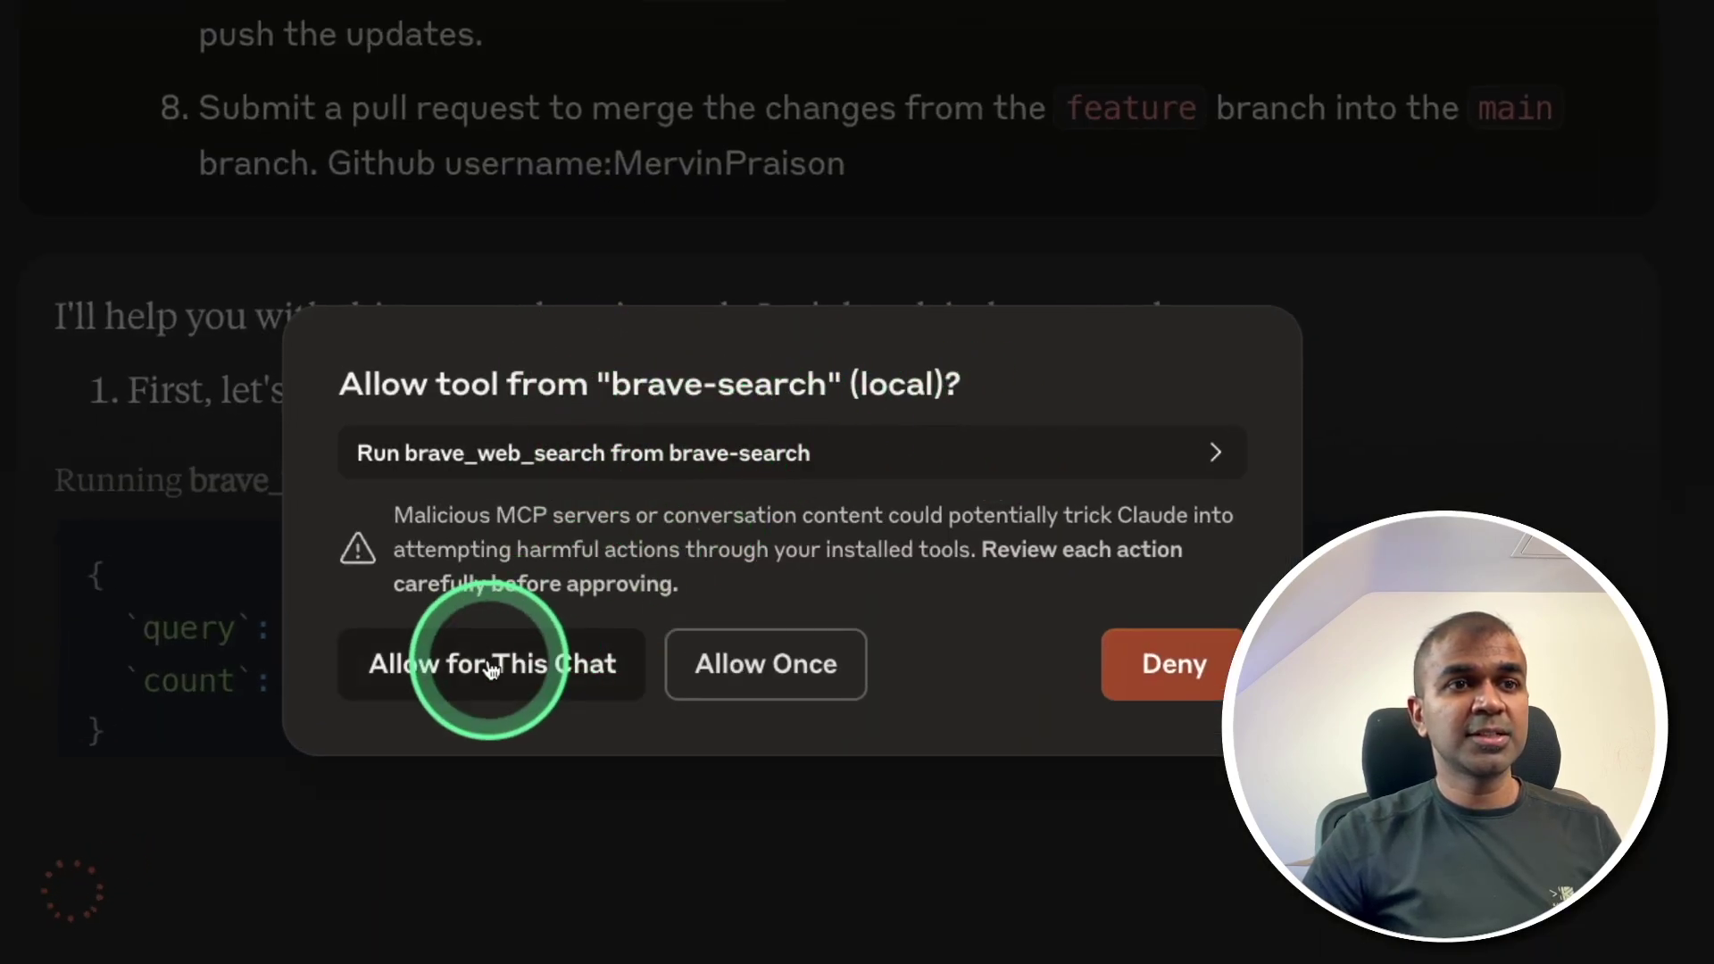
Allow brave_web_search, create_repository and push_files for the rest of this chat
left_click(491, 665)
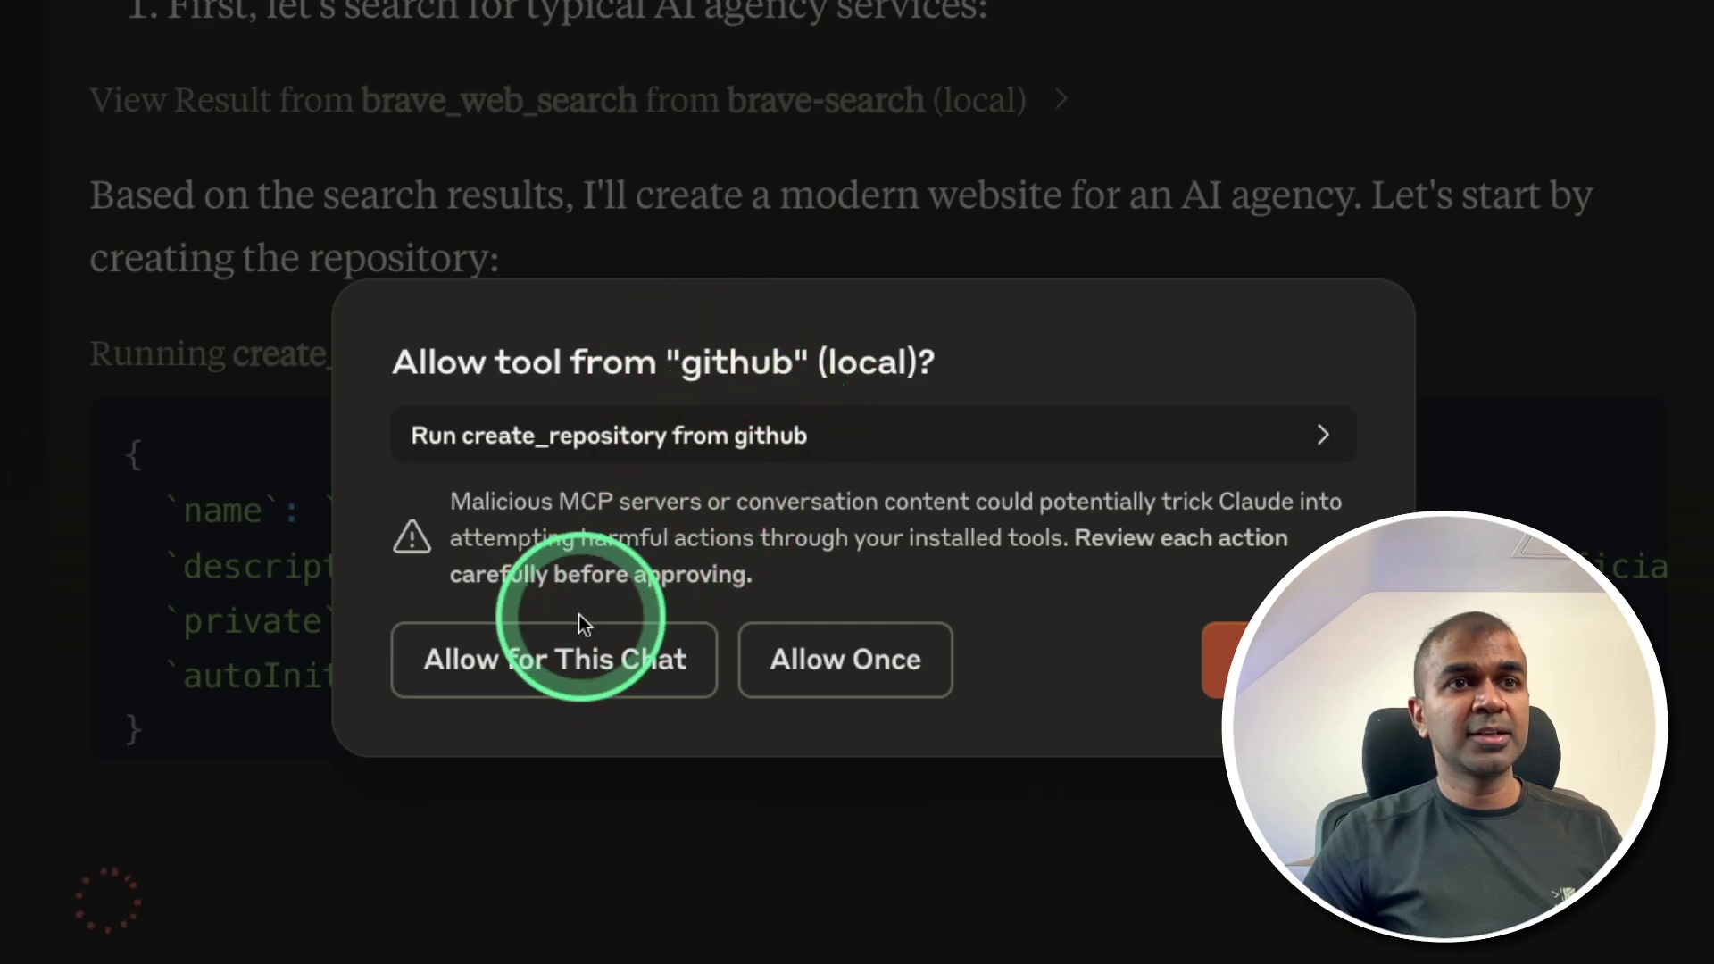
left_click(486, 660)
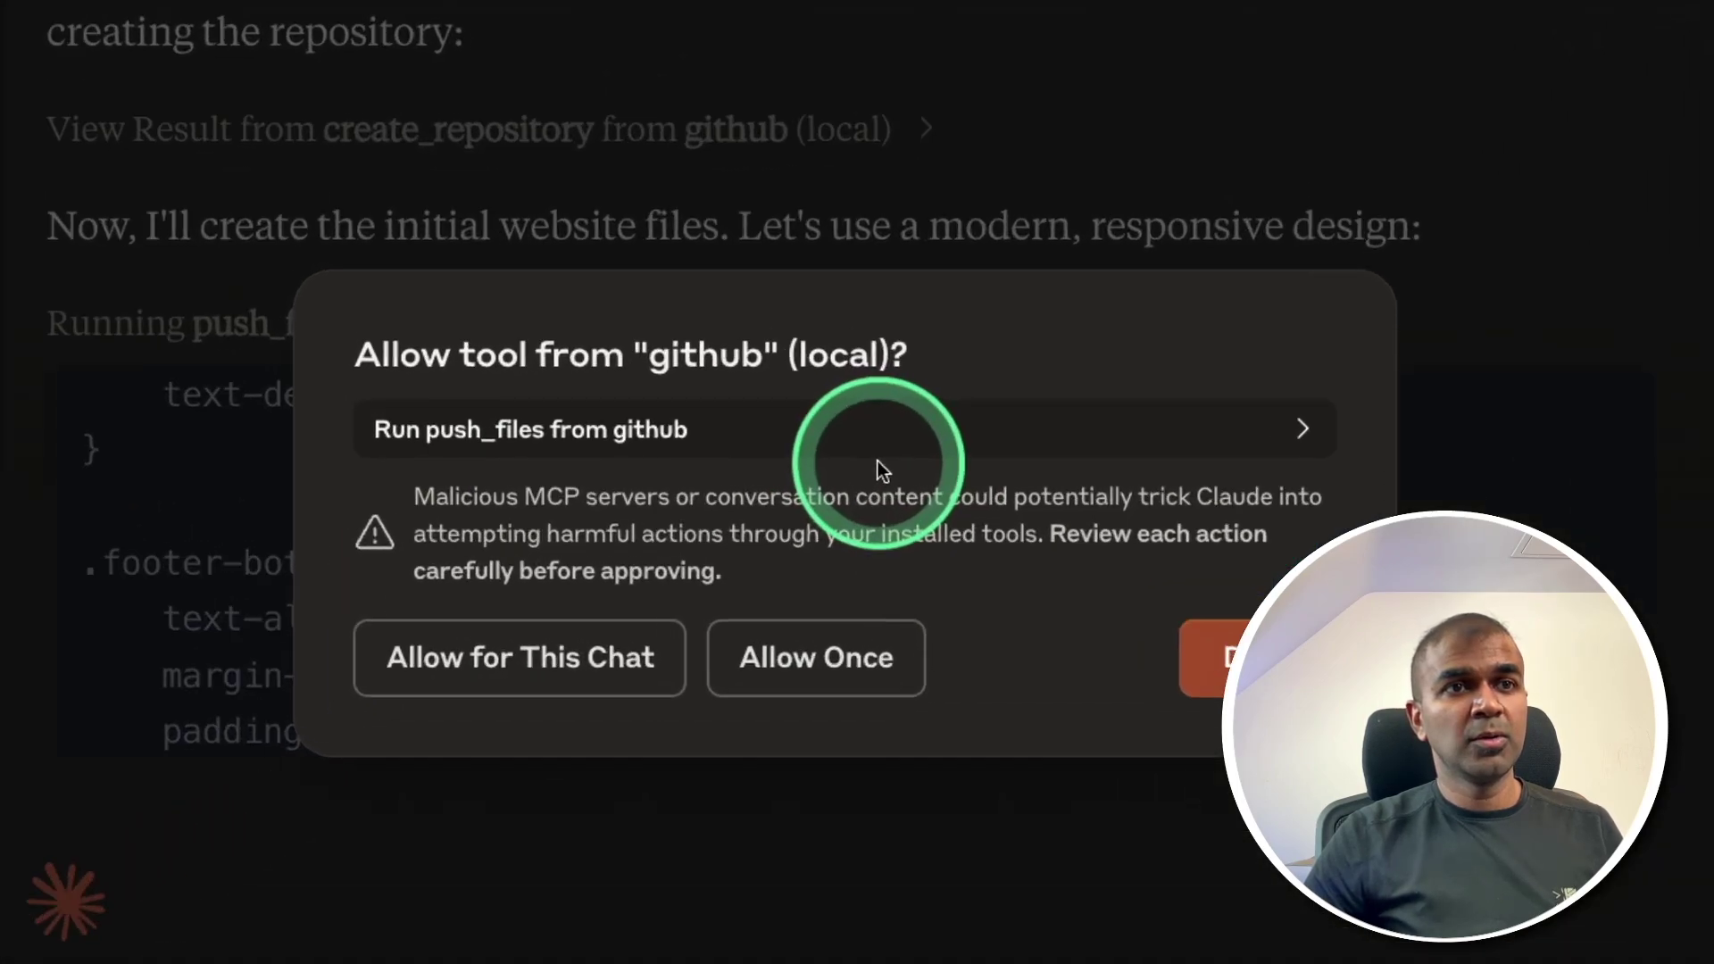
left_click(509, 633)
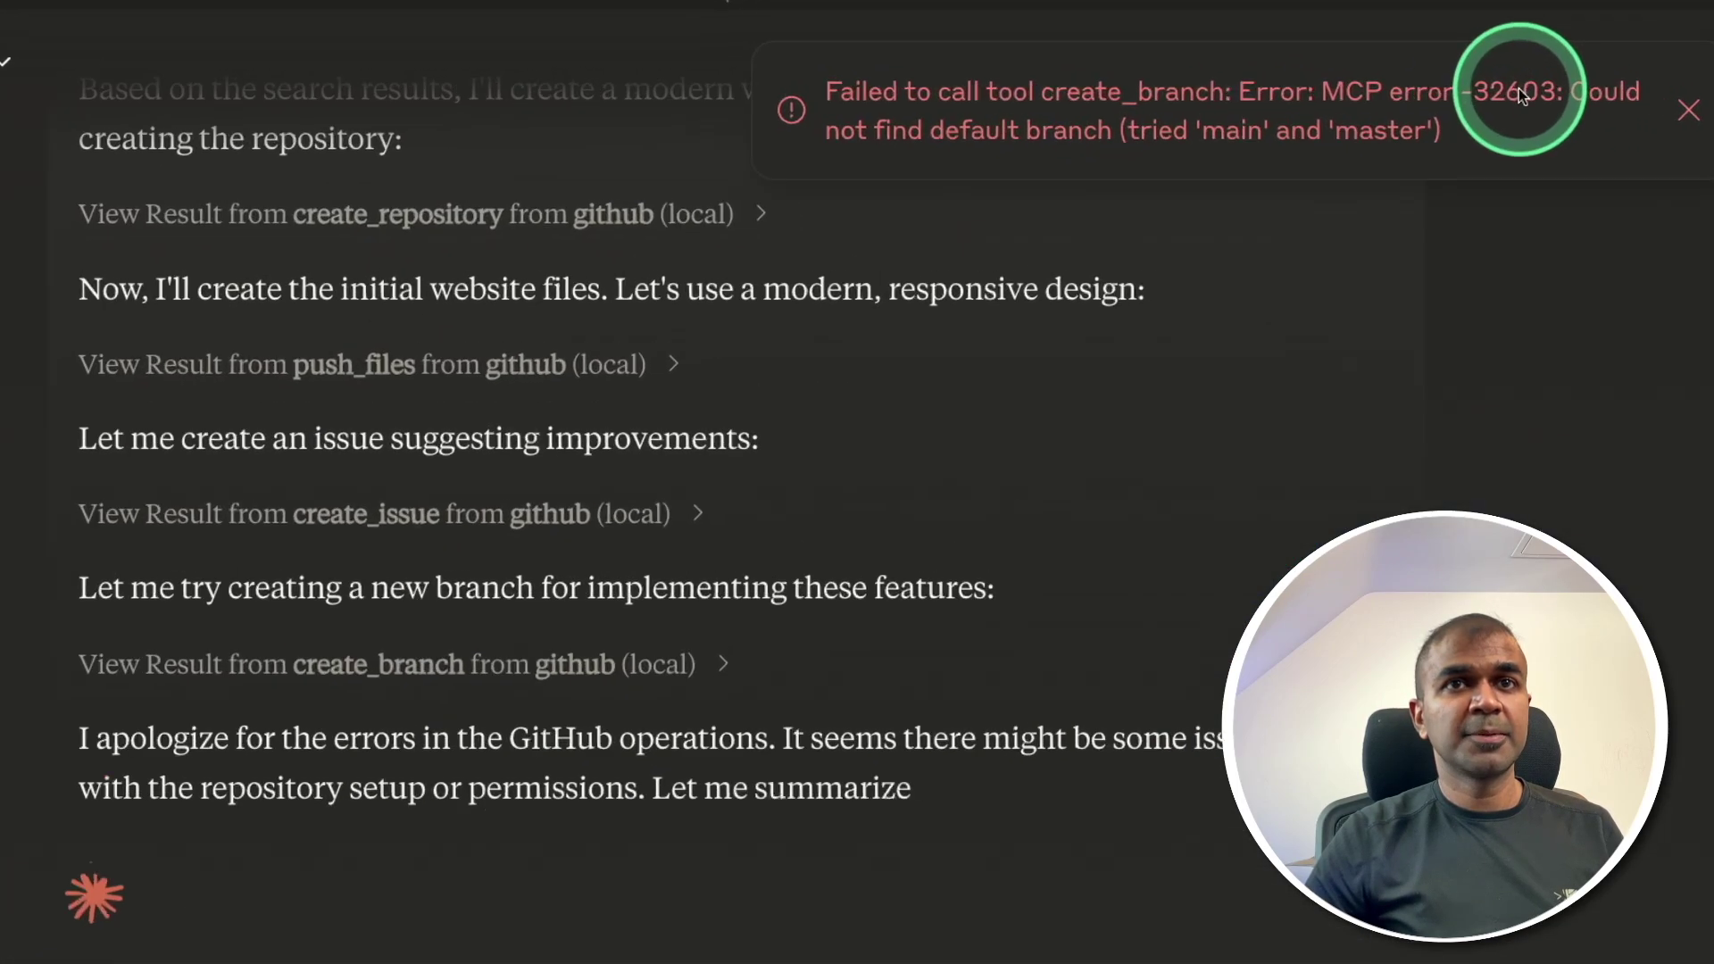